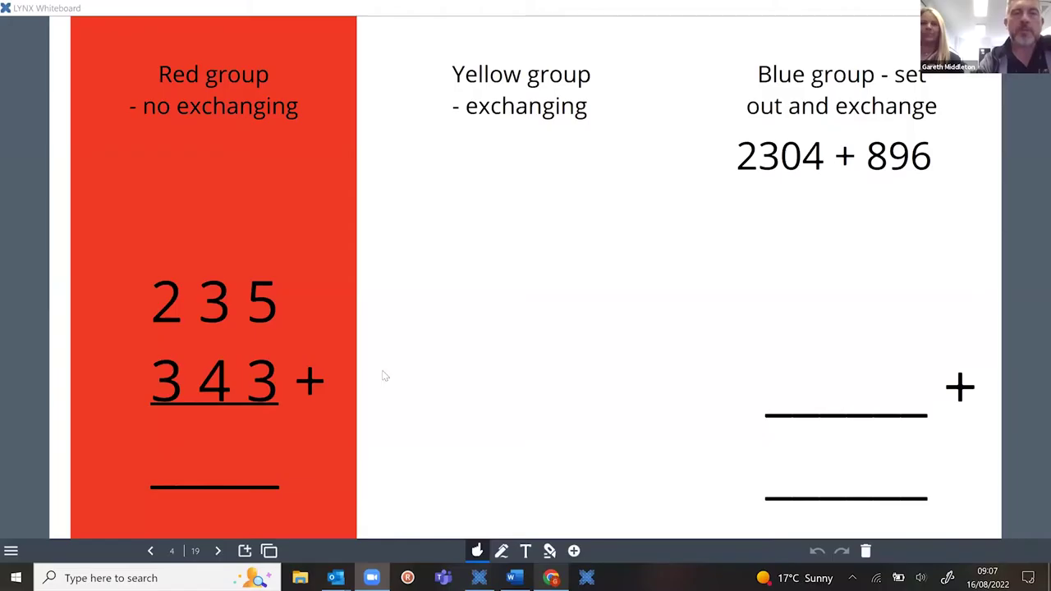
# Switch to the Chrome browser and sign in to the LYNX Whiteboard website with the email account.
pyautogui.hotkey('alt', 'Tab')
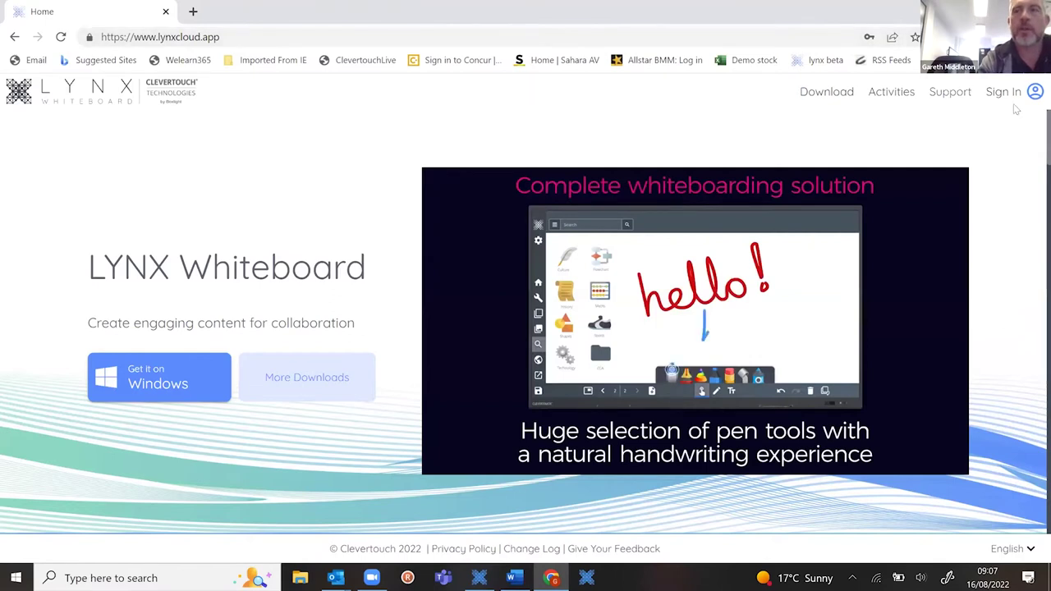
pyautogui.click(1033, 95)
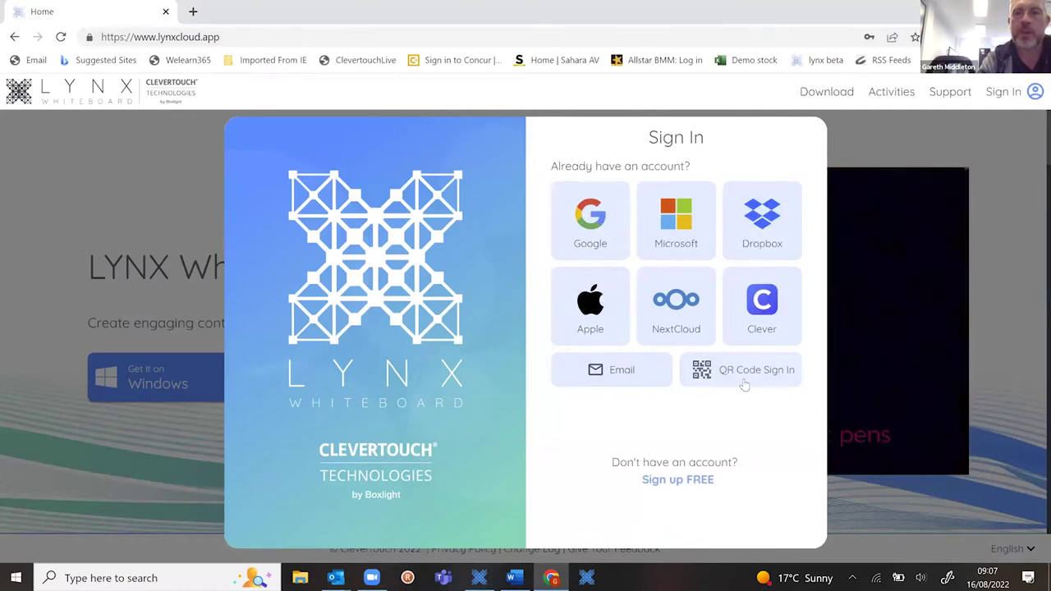
pyautogui.click(602, 370)
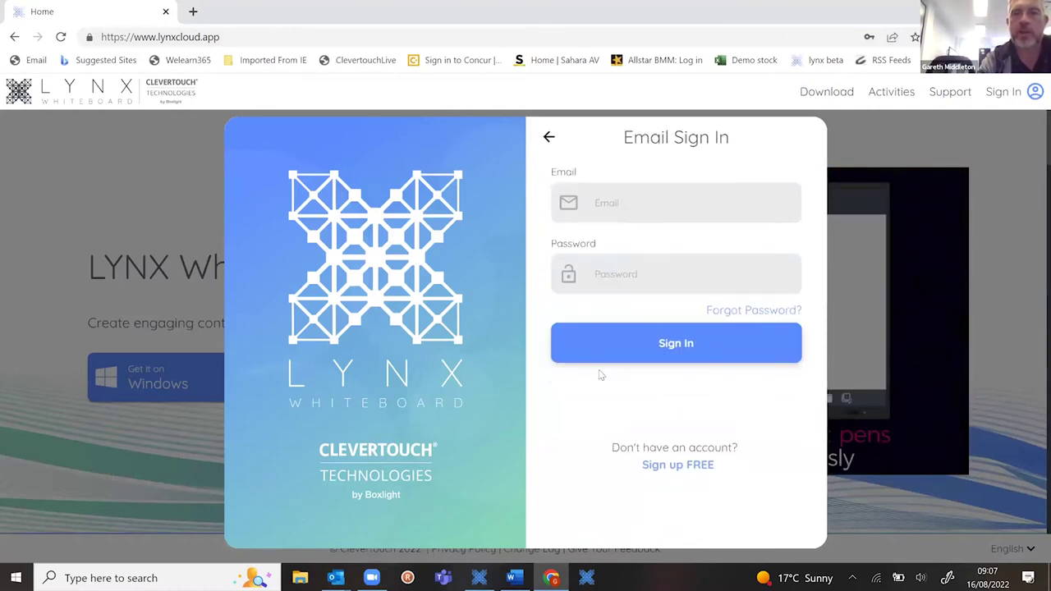
pyautogui.click(692, 347)
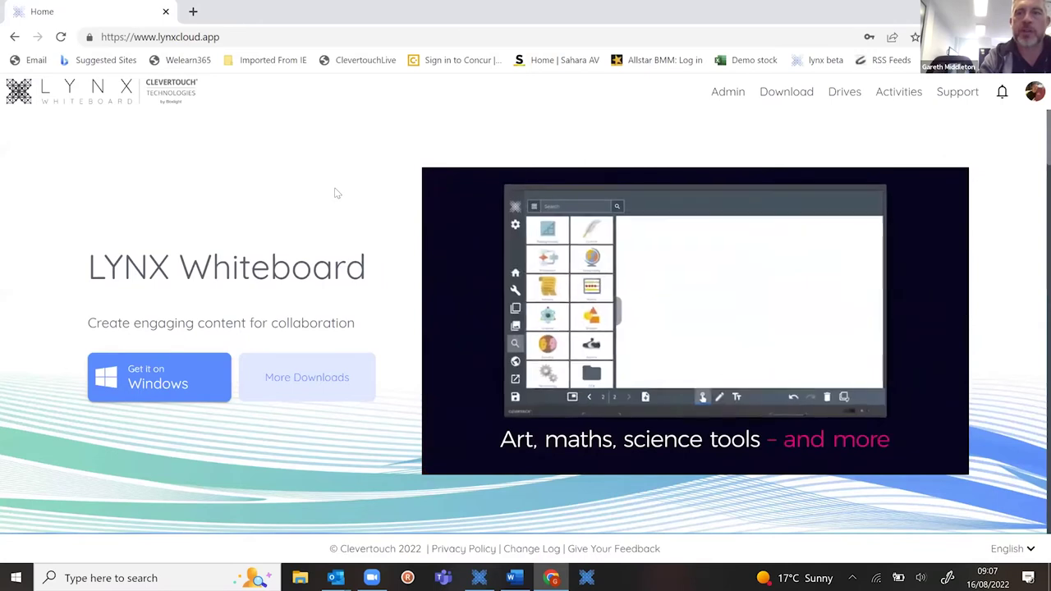
# Open the account's cloud drives and view the contents of Google Drive.
pyautogui.click(846, 97)
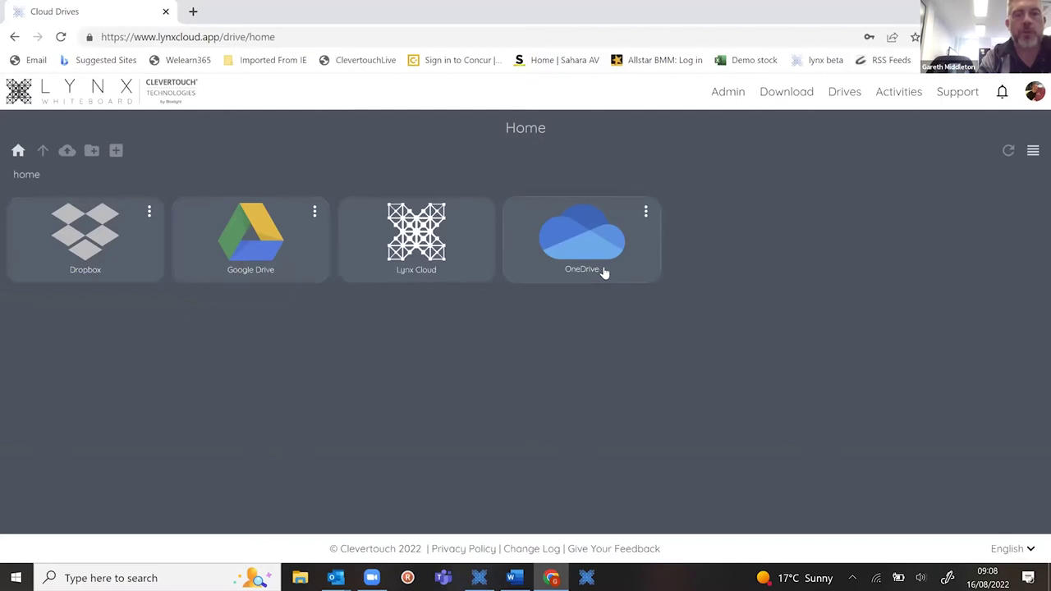
pyautogui.click(250, 249)
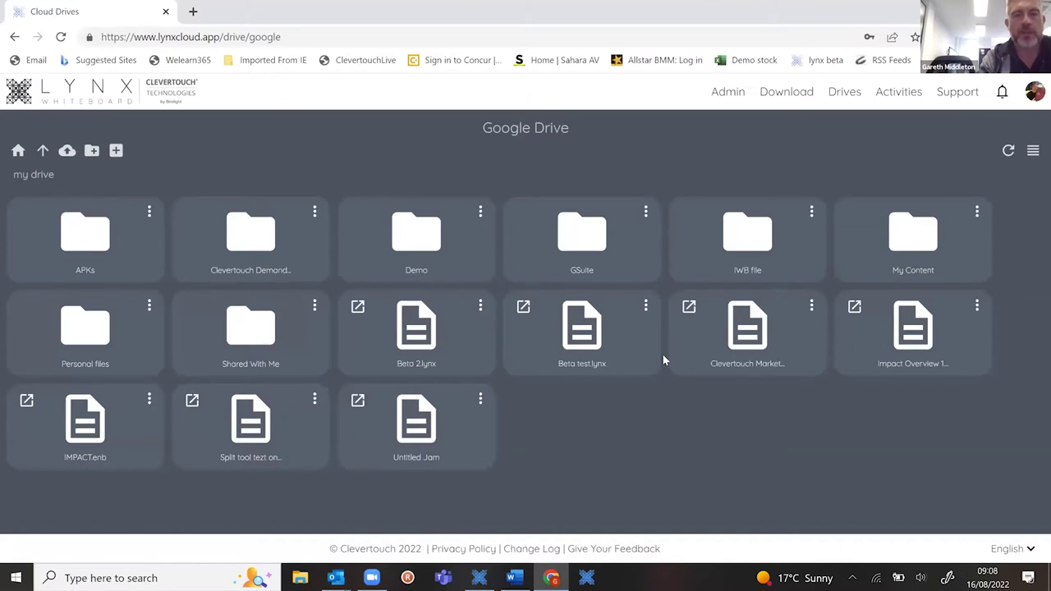
# Switch to the LYNX Whiteboard app, view the file browser's home locations from the dashboard, and return to the open presentation.
pyautogui.click(480, 578)
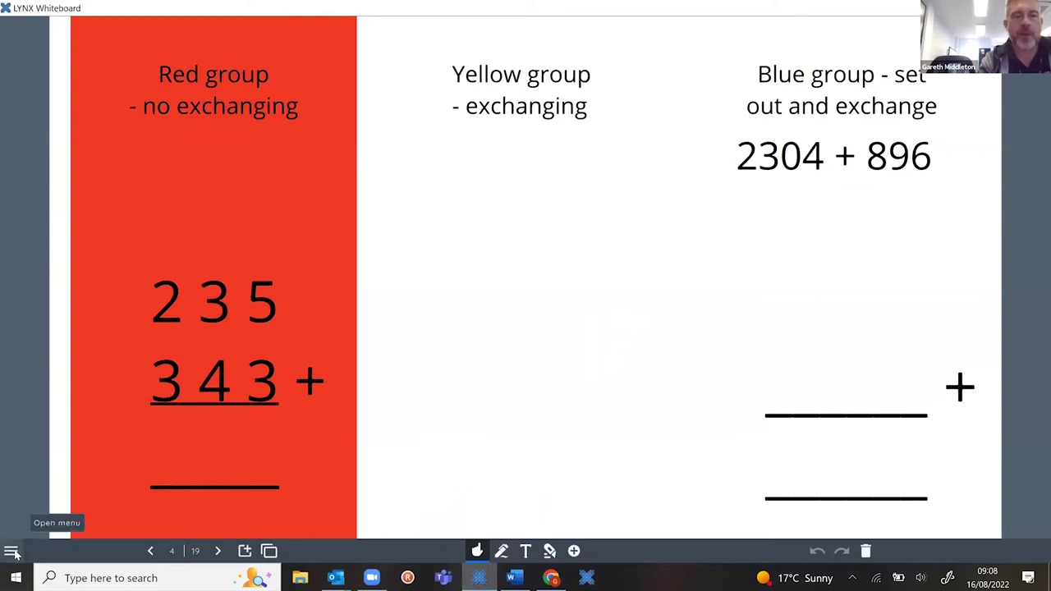
pyautogui.click(12, 552)
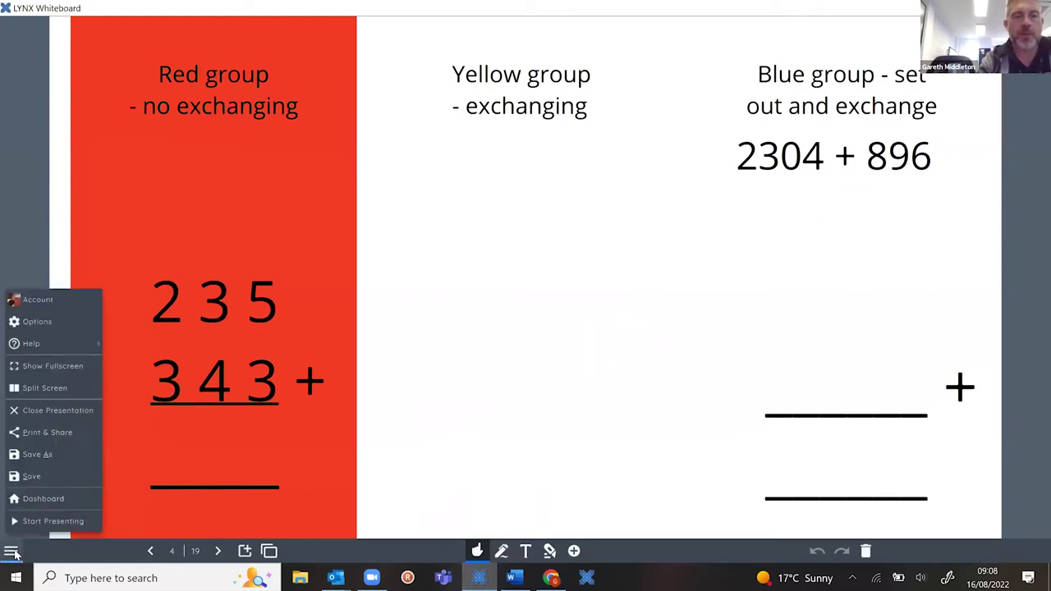
pyautogui.click(54, 500)
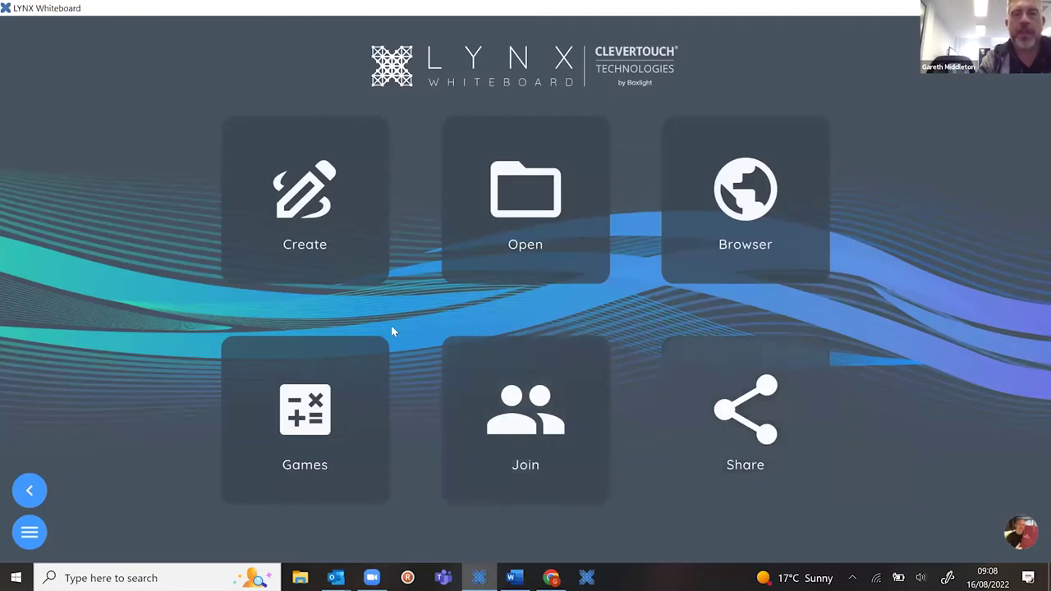
pyautogui.click(527, 227)
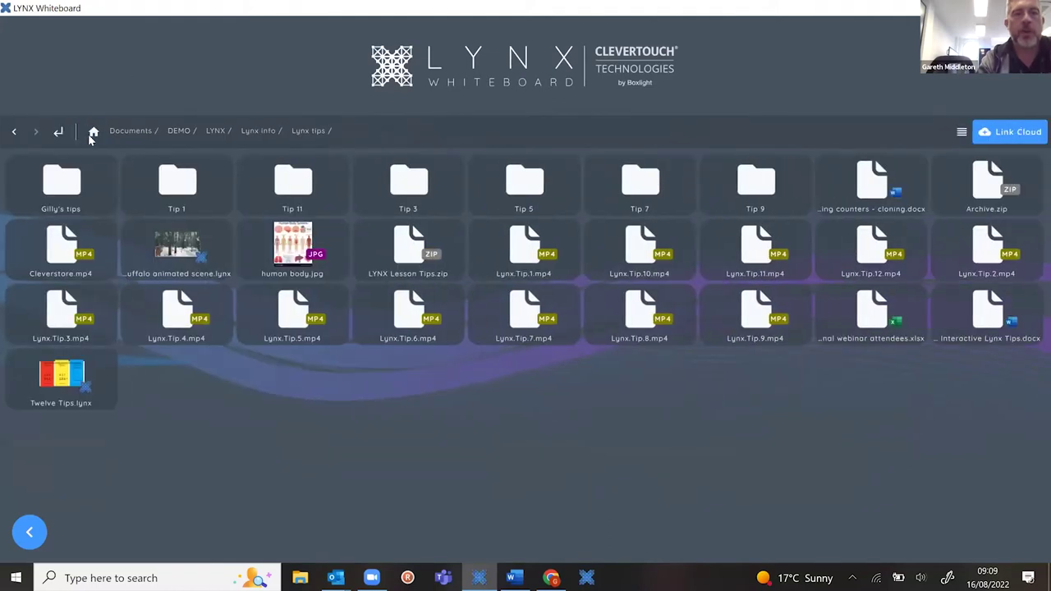
pyautogui.click(93, 135)
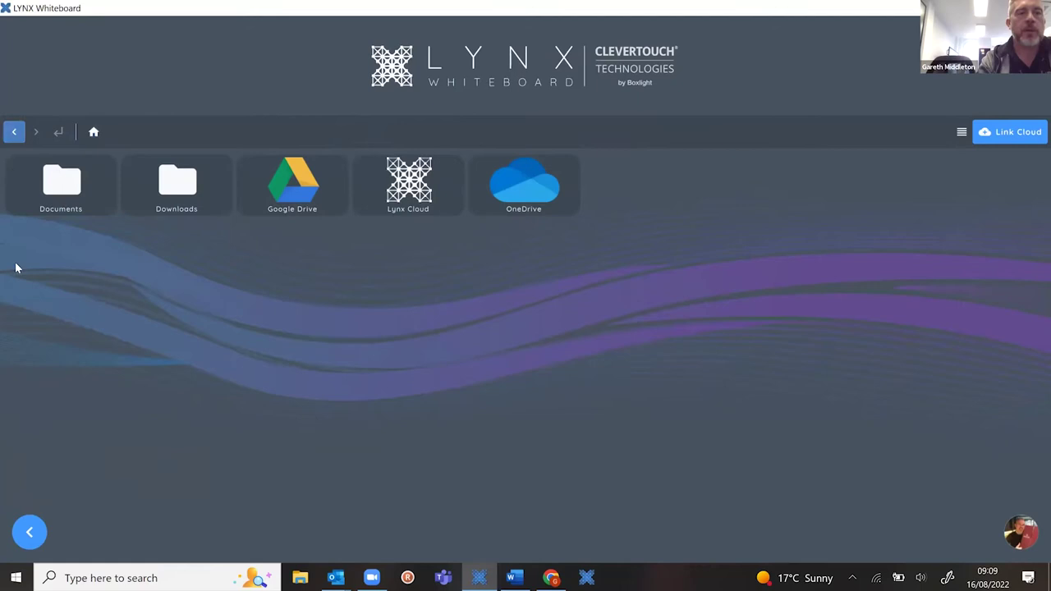
pyautogui.click(25, 532)
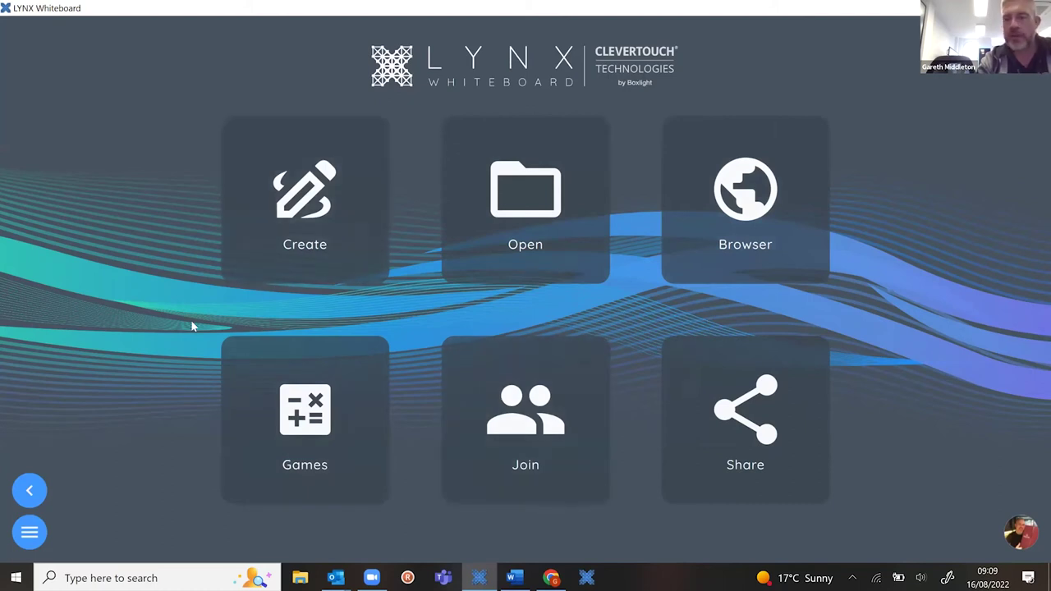
pyautogui.click(32, 481)
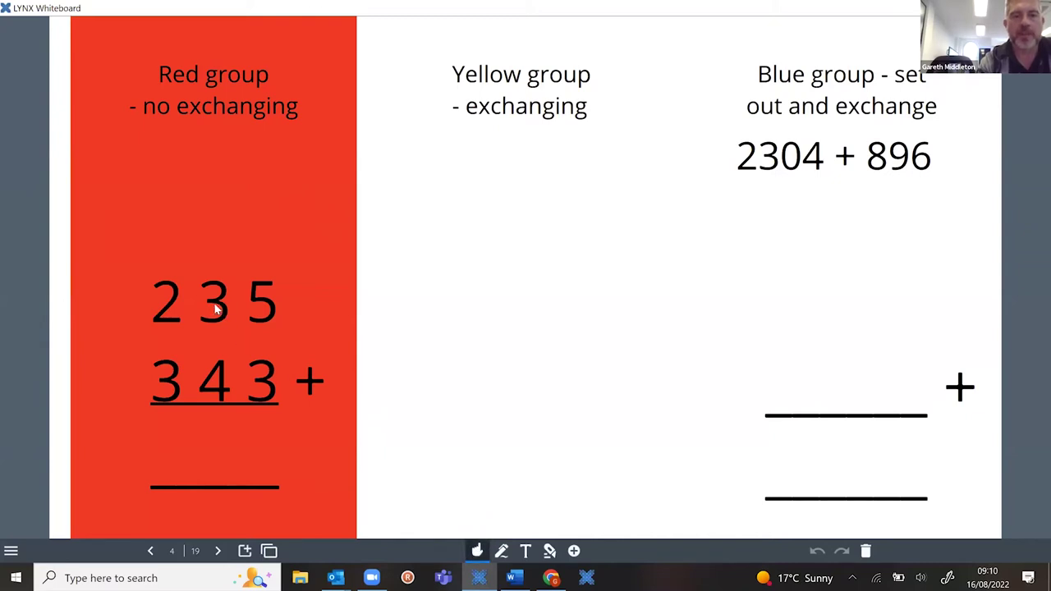
# Nudge the red group's sum slightly down and right, and add the text "LI: to set out and use the vertical method" beside the red panel.
pyautogui.moveTo(216, 308)
pyautogui.mouseDown()
pyautogui.moveTo(196, 294)
pyautogui.moveTo(223, 316)
pyautogui.mouseUp()
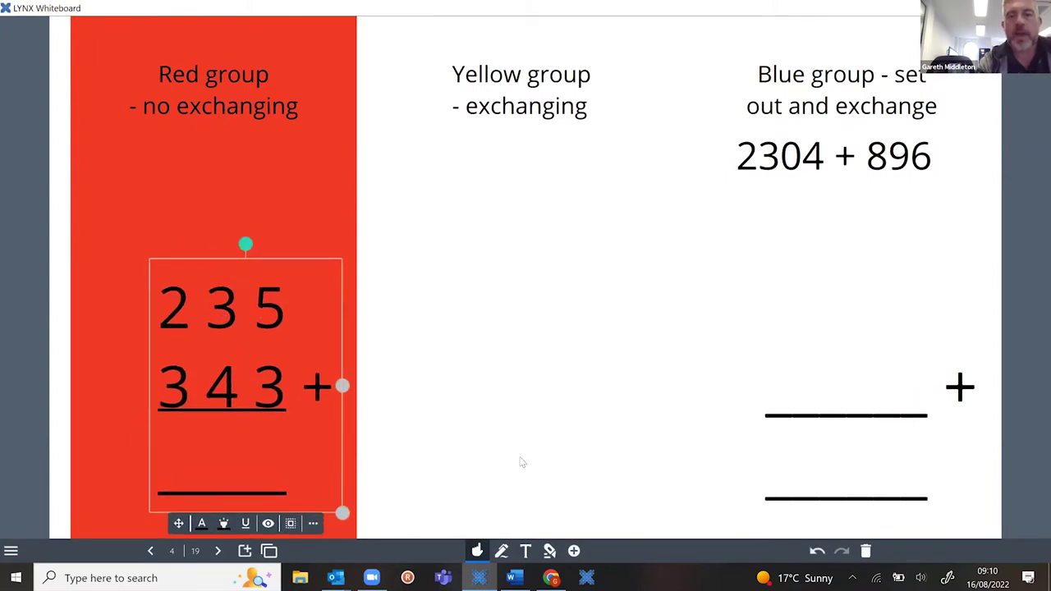
pyautogui.click(526, 552)
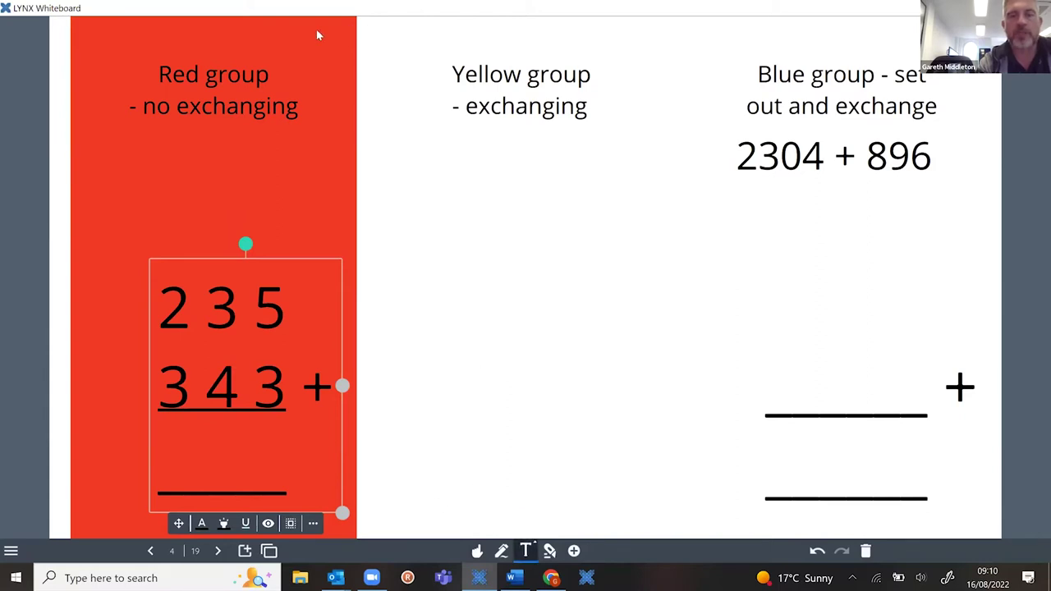
pyautogui.click(388, 242)
pyautogui.write('LI')
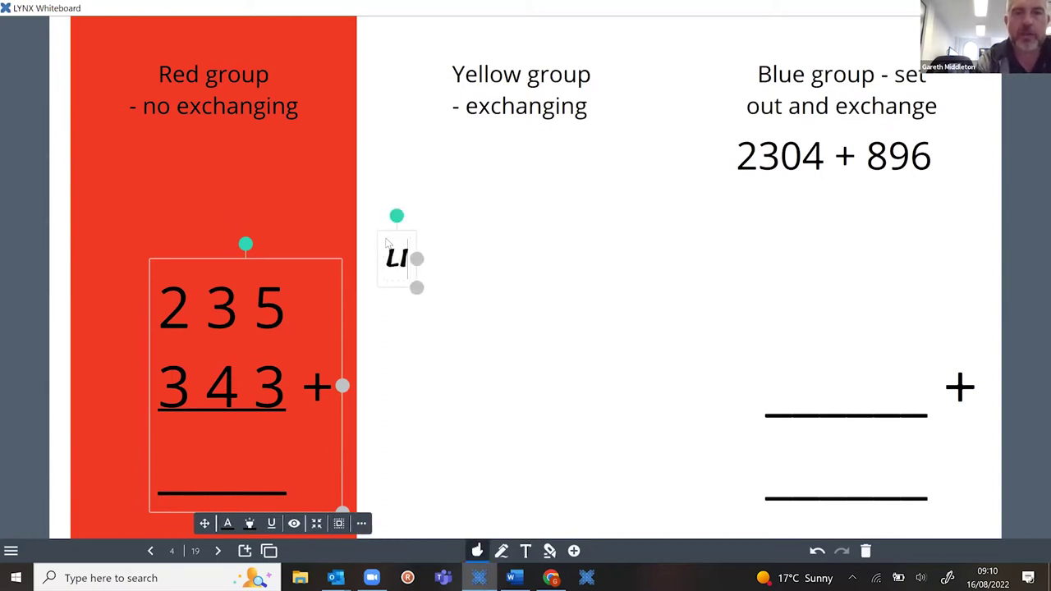
pyautogui.write(':')
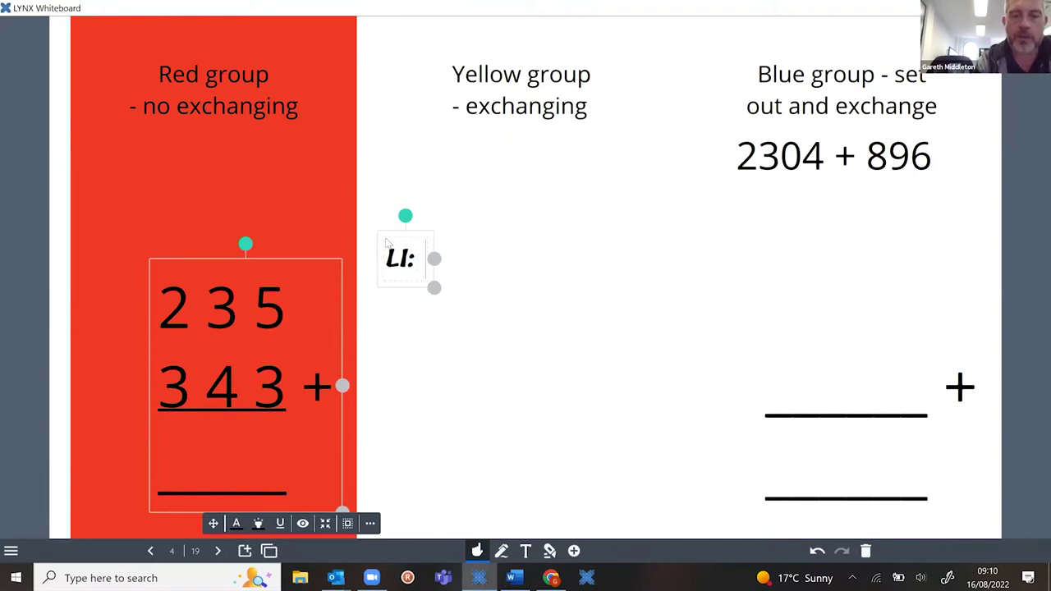
pyautogui.write(' to ')
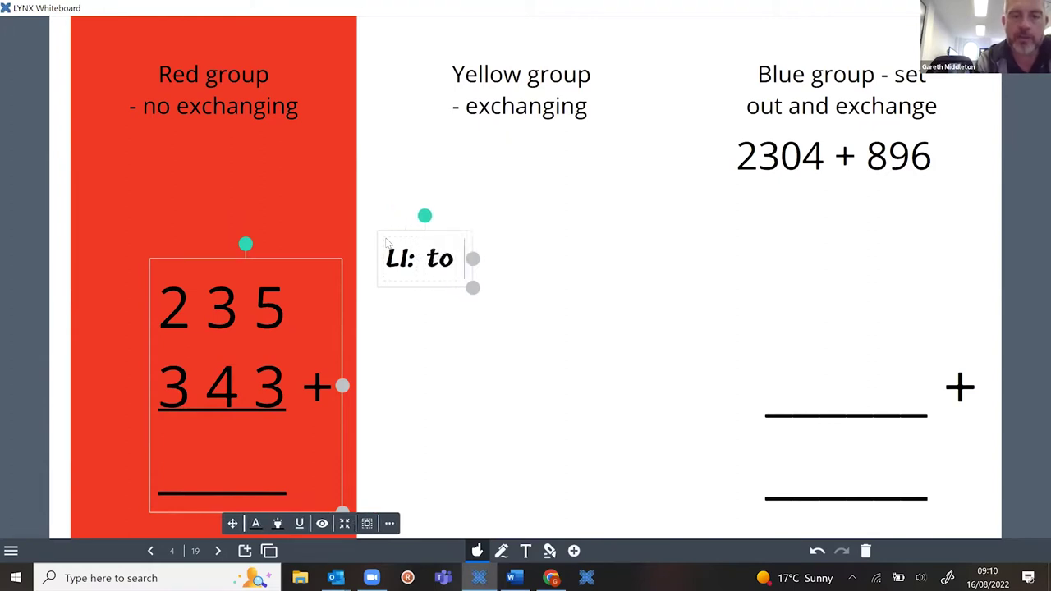
pyautogui.write('set ou')
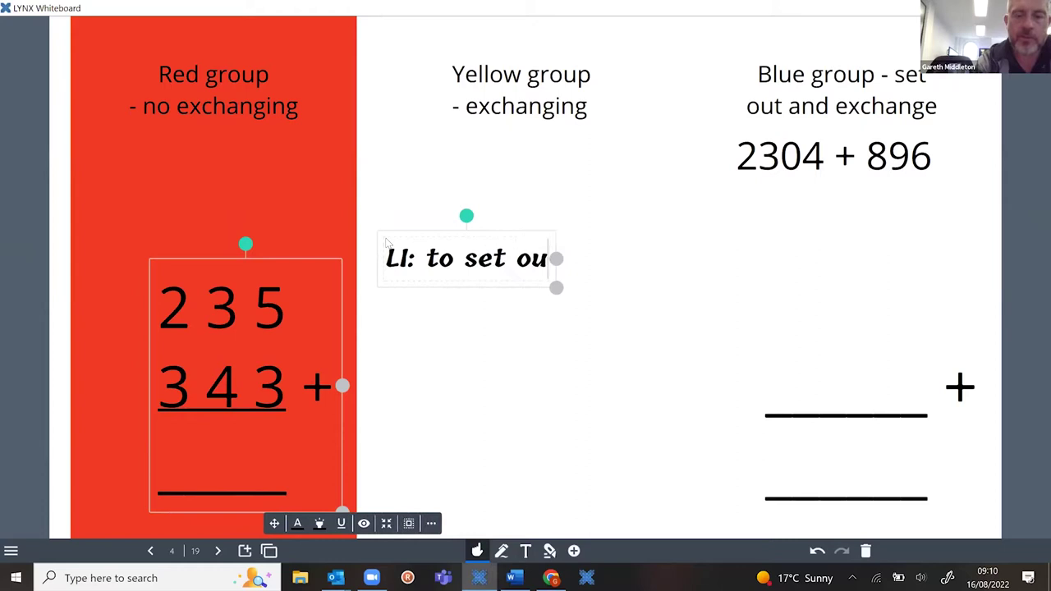
pyautogui.write('t and use ')
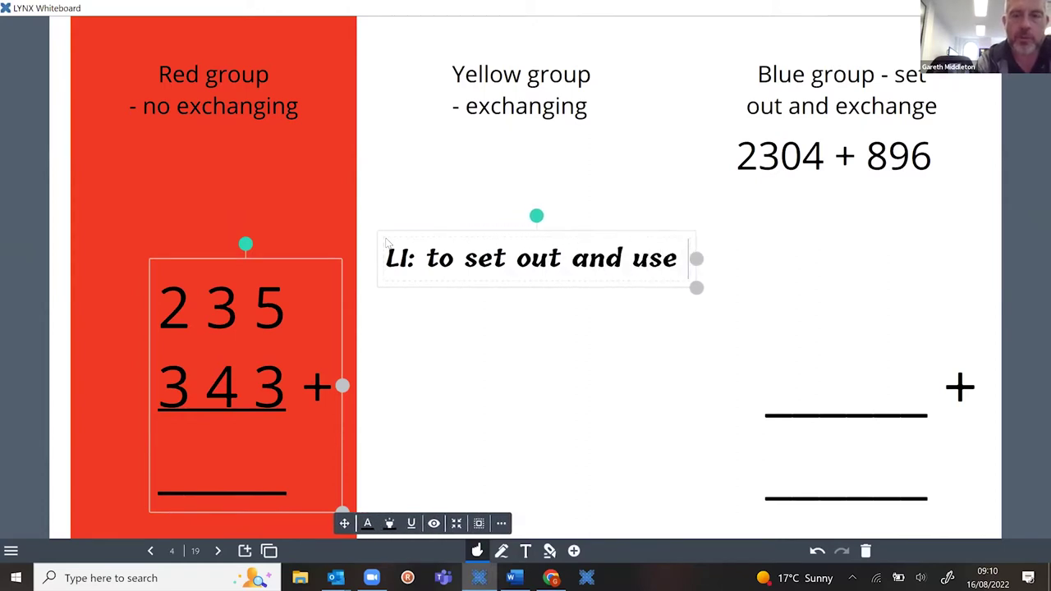
pyautogui.write('the vert')
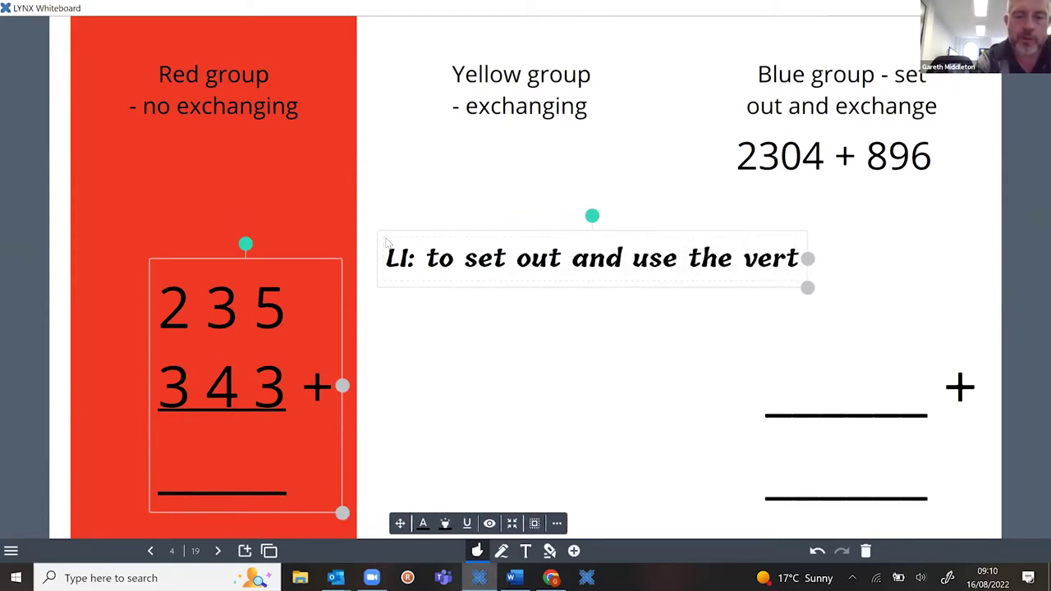
pyautogui.write('ical')
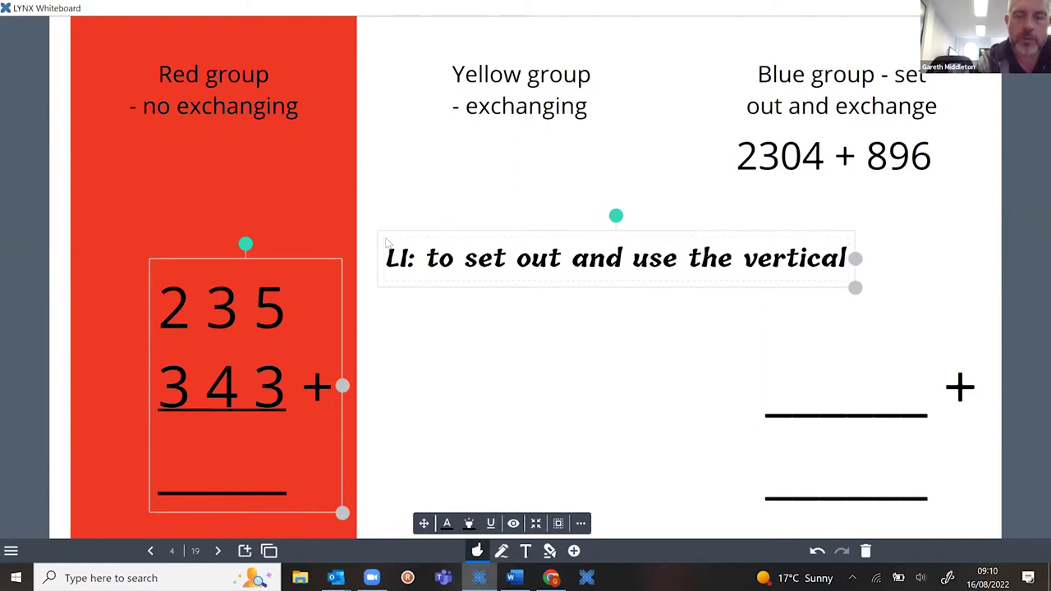
pyautogui.write(' method')
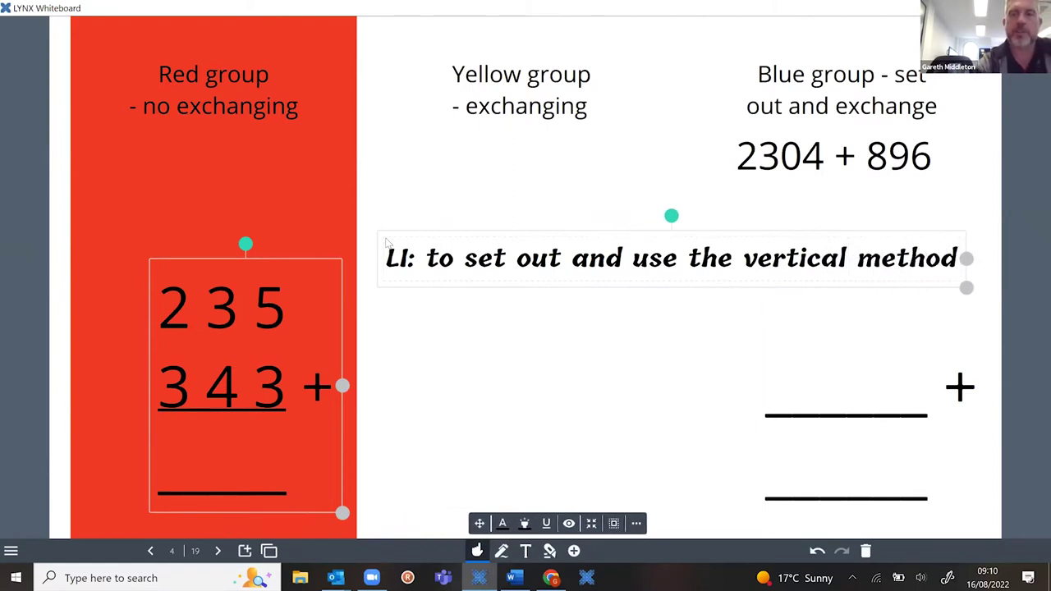
pyautogui.click(517, 334)
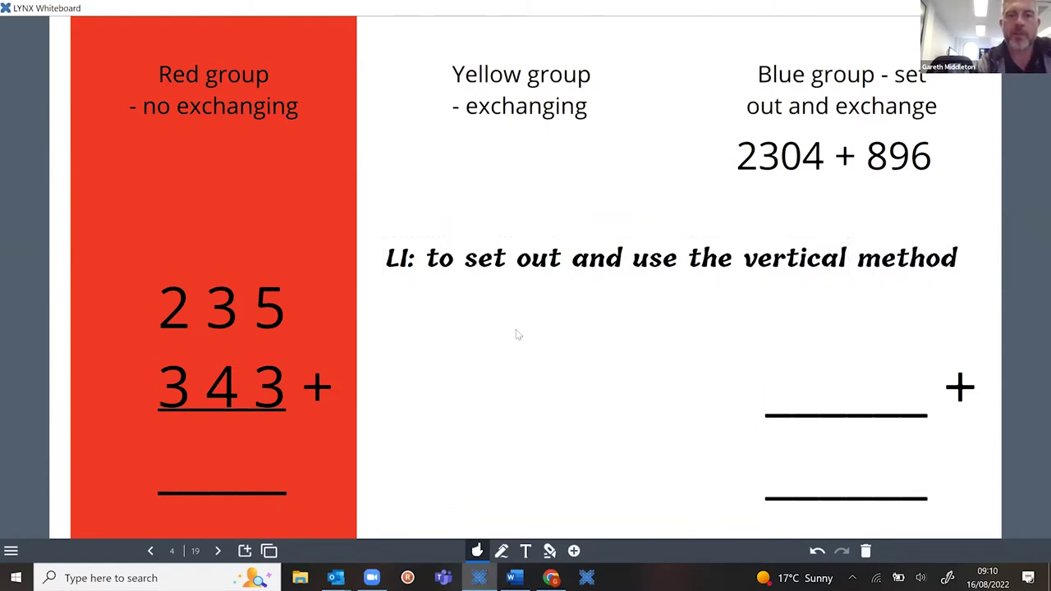
# Move the "LI:" text up and left so it overlaps the red panel, and show the Text tool's font presets.
pyautogui.moveTo(470, 264); pyautogui.dragTo(401, 236)
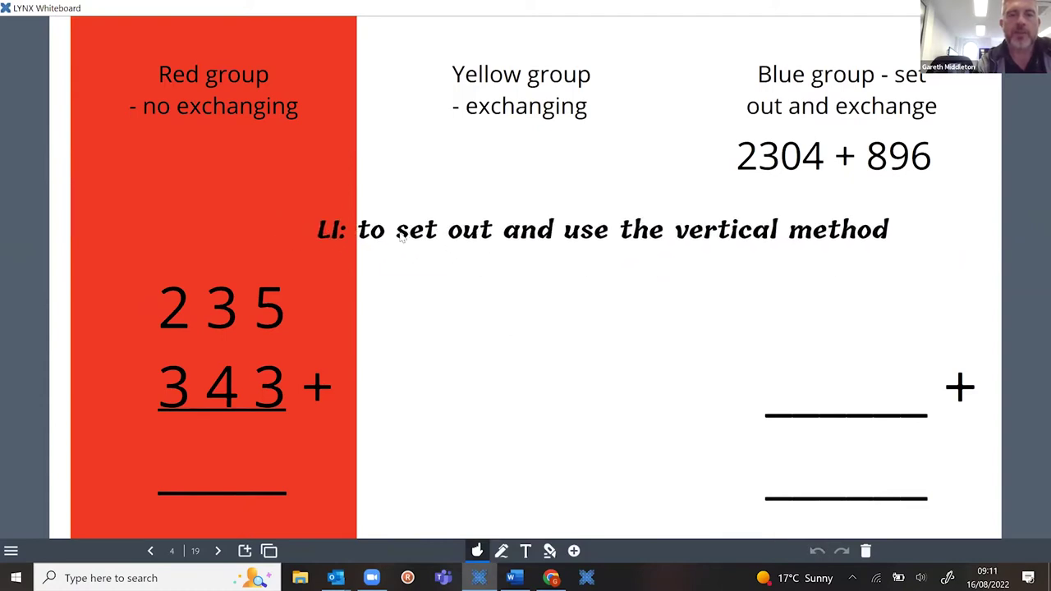
pyautogui.click(528, 551)
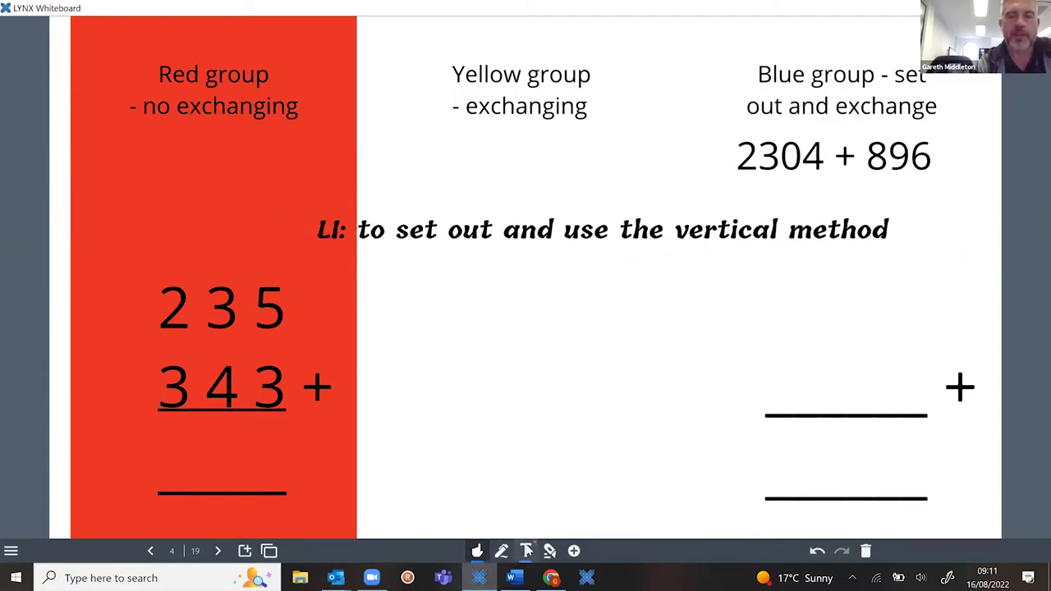
pyautogui.click(527, 551)
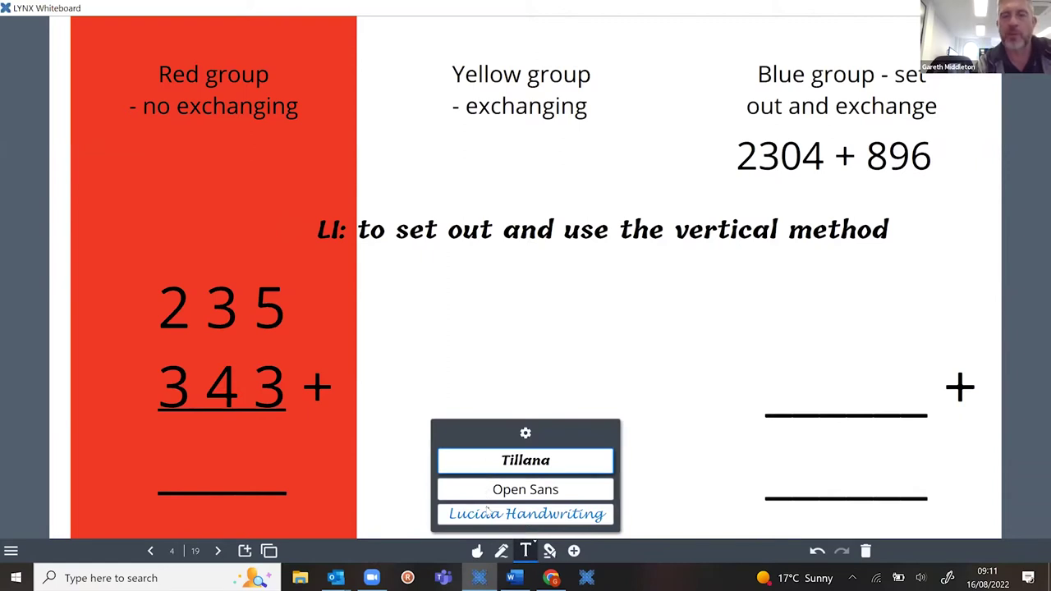
# Try shifting the red background panel slightly to the right and up, and undo the move.
pyautogui.click(405, 240)
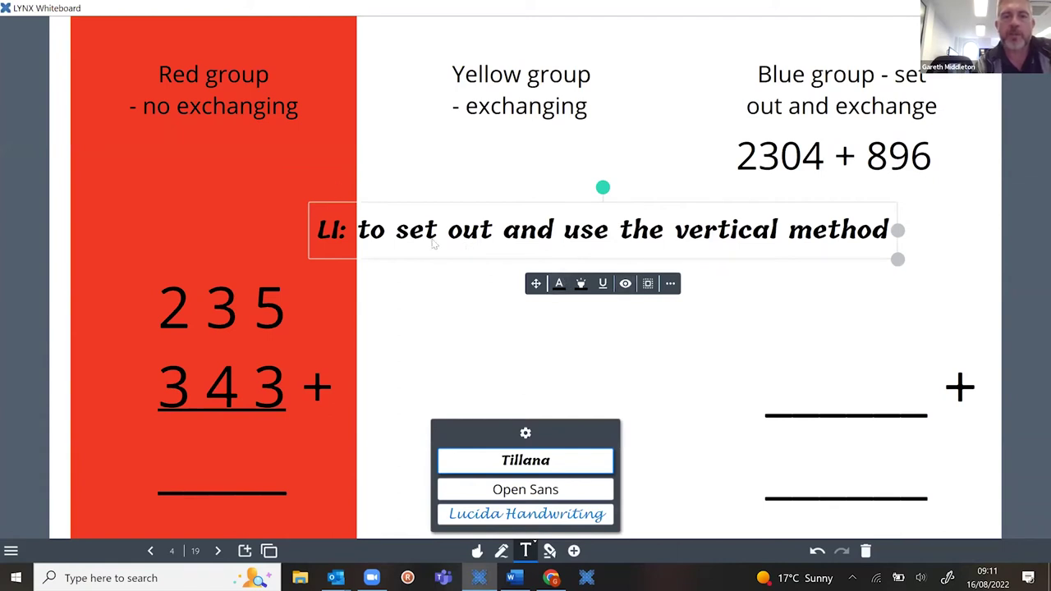
pyautogui.click(224, 112)
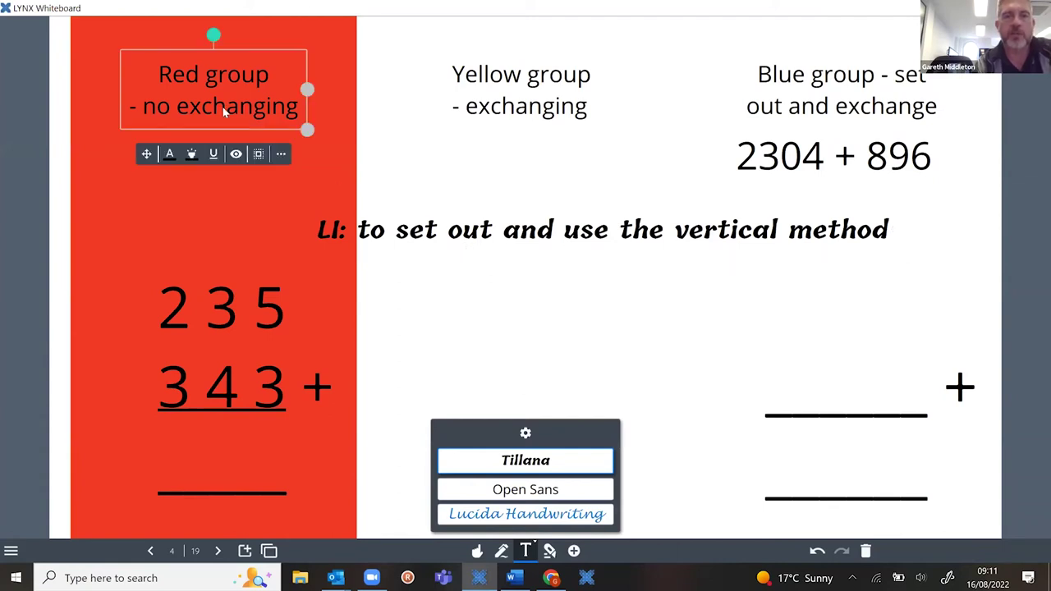
pyautogui.click(112, 220)
pyautogui.moveTo(112, 219); pyautogui.dragTo(145, 203)
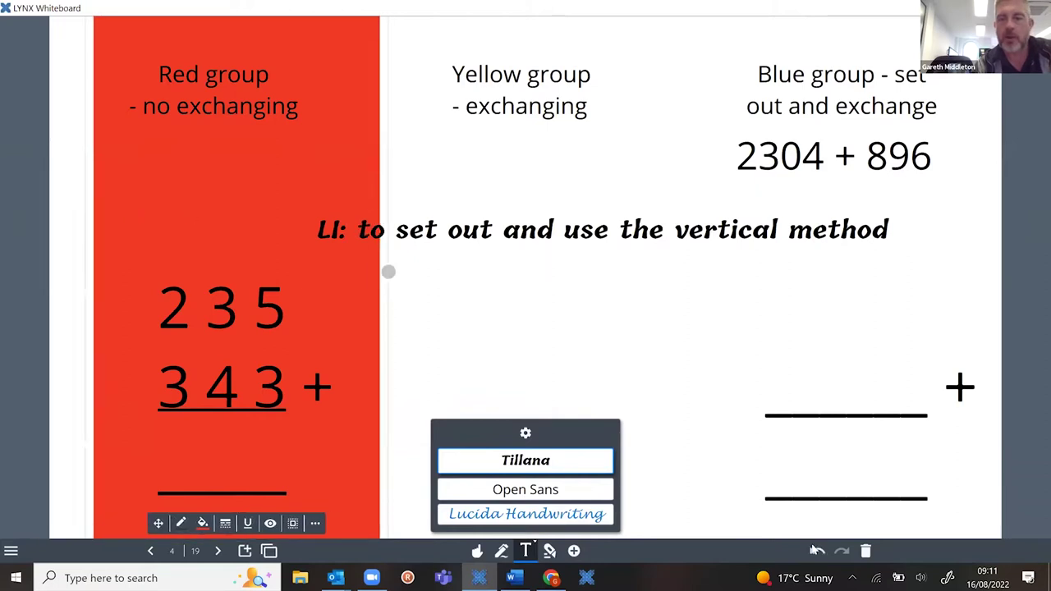
pyautogui.click(815, 552)
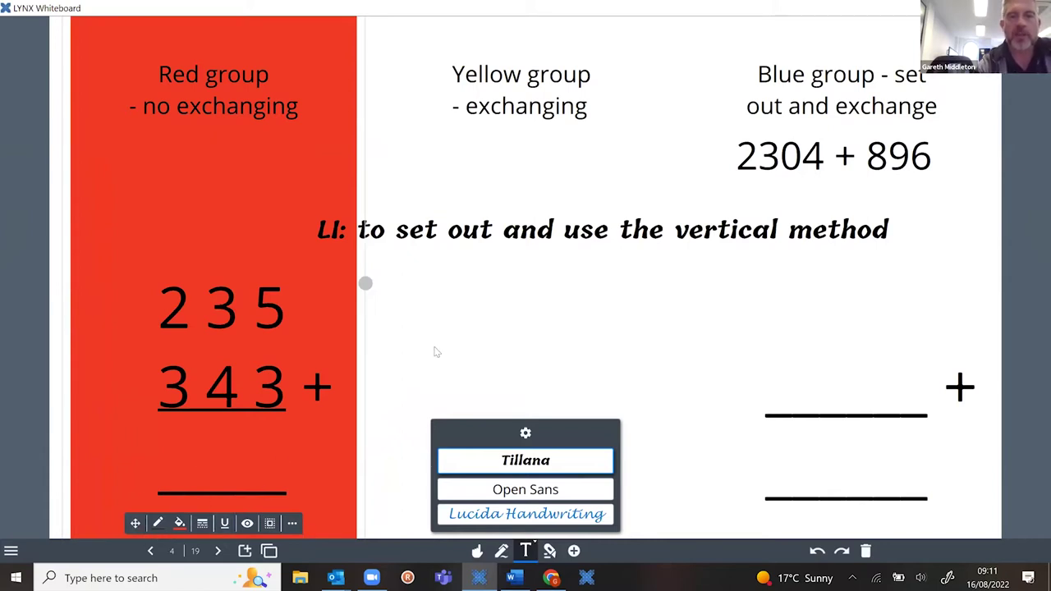
# Colour the "LI: to set out and use the vertical method" text blue (#1976d2).
pyautogui.click(504, 237)
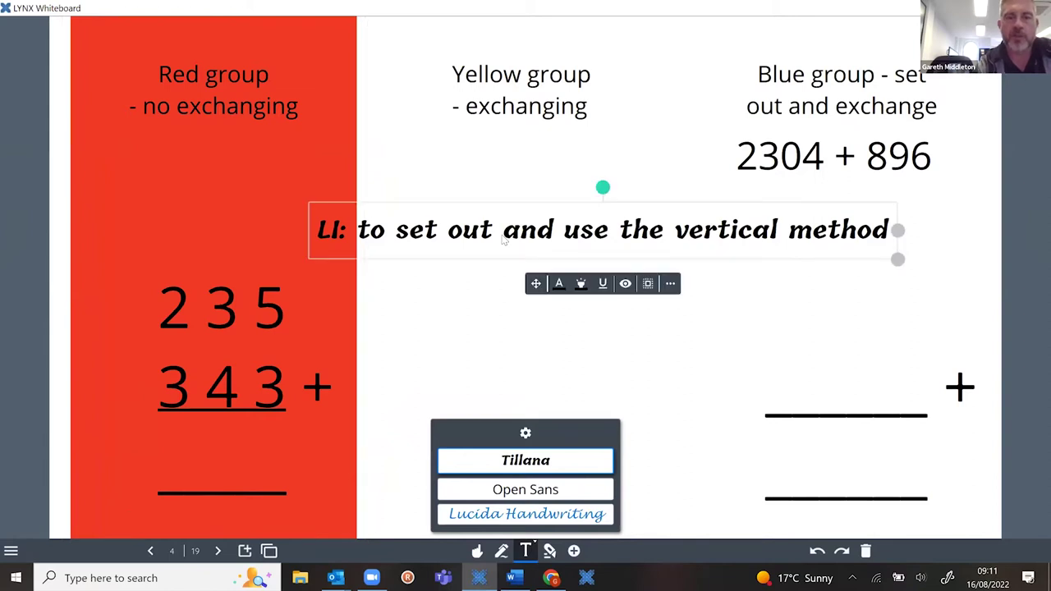
pyautogui.click(559, 285)
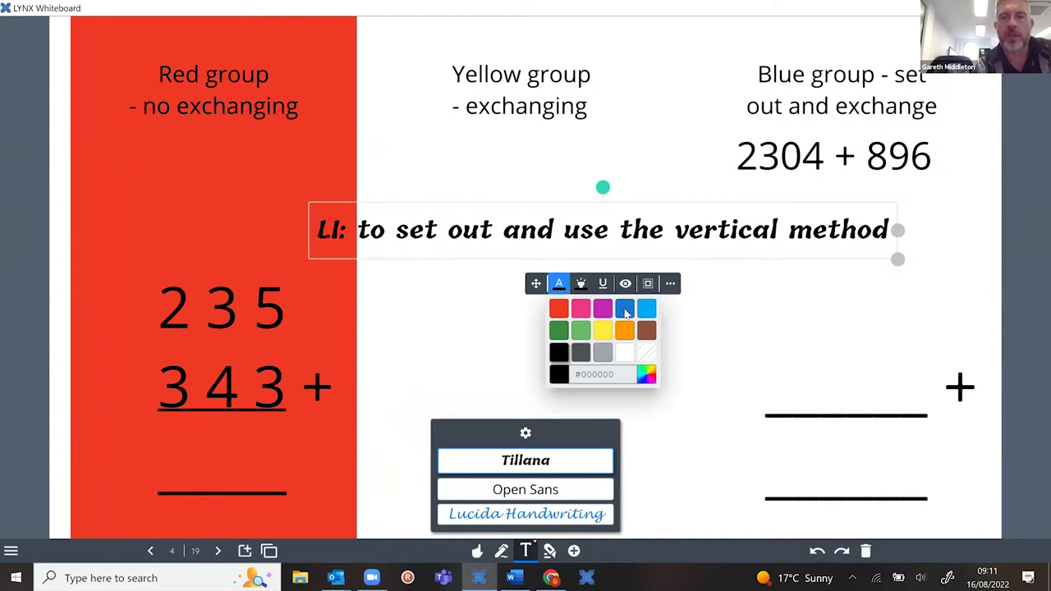
pyautogui.click(625, 310)
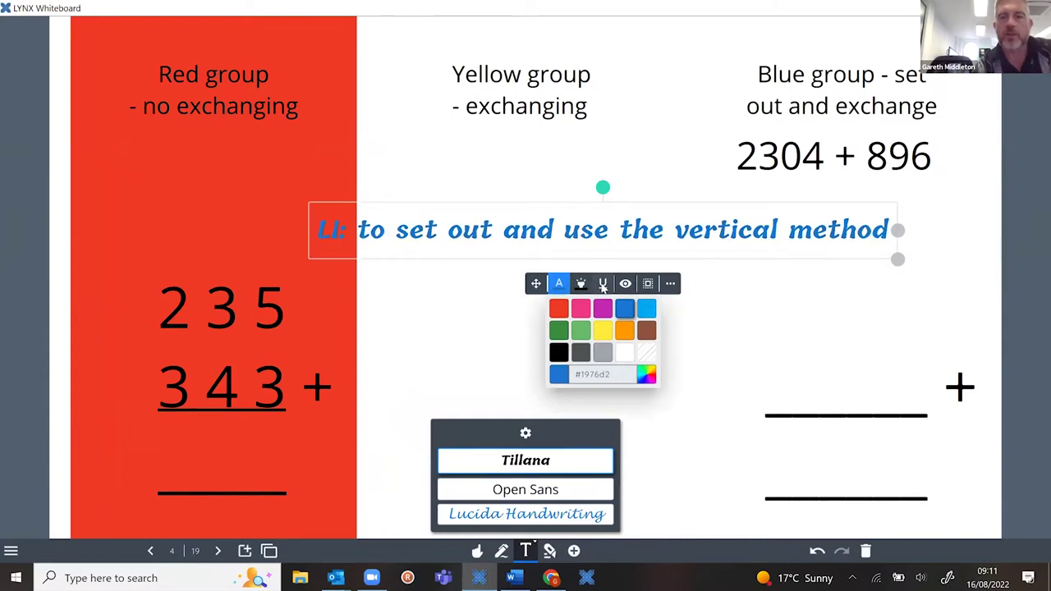
# Apply the Style 2 (Open Sans) preset to the "LI:" text, then underline and centre it.
pyautogui.click(603, 284)
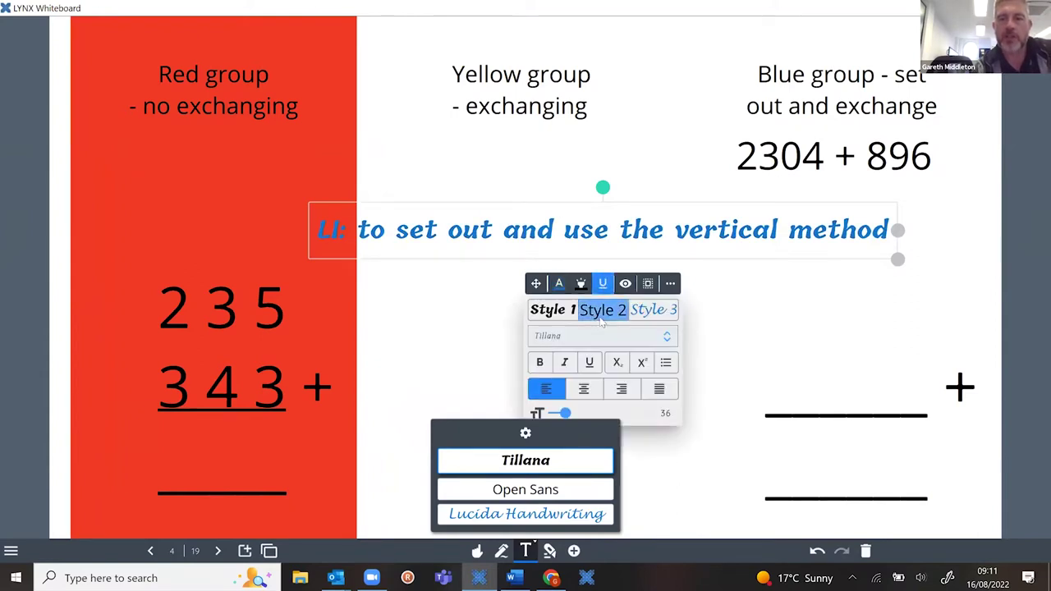
pyautogui.click(603, 310)
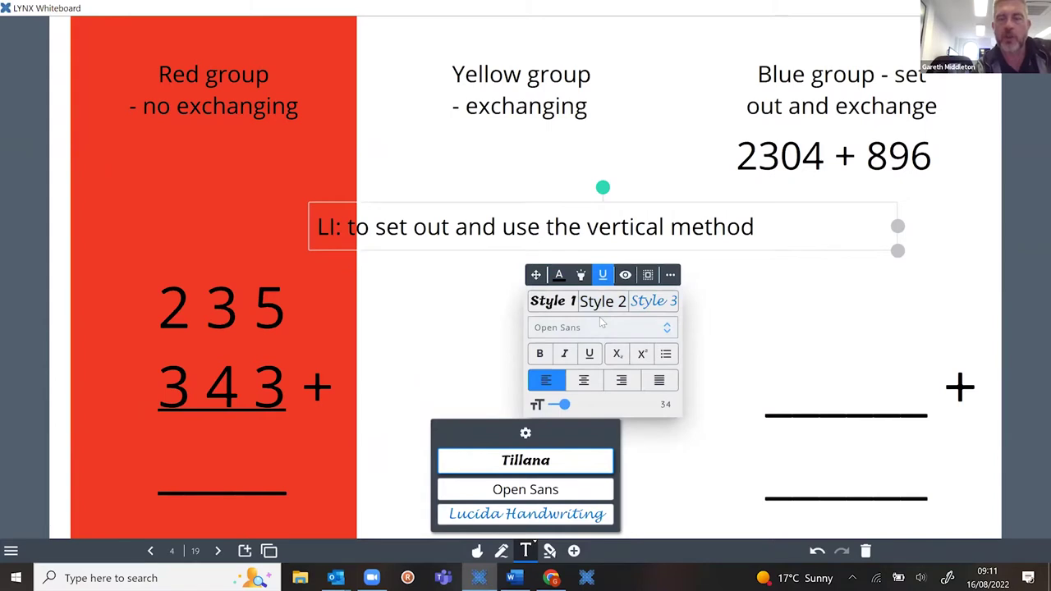
pyautogui.click(590, 358)
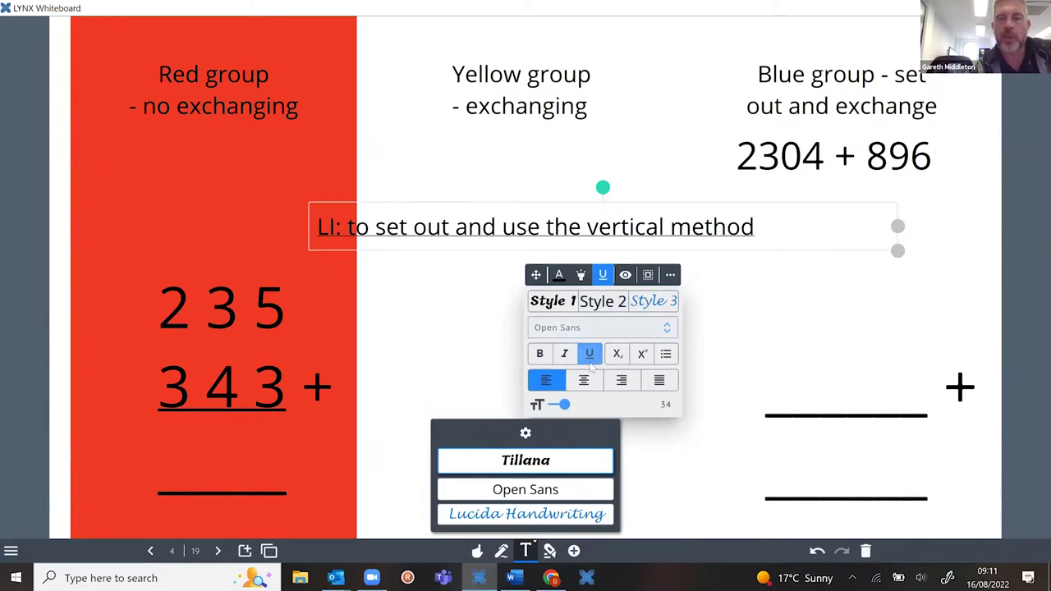
pyautogui.click(585, 382)
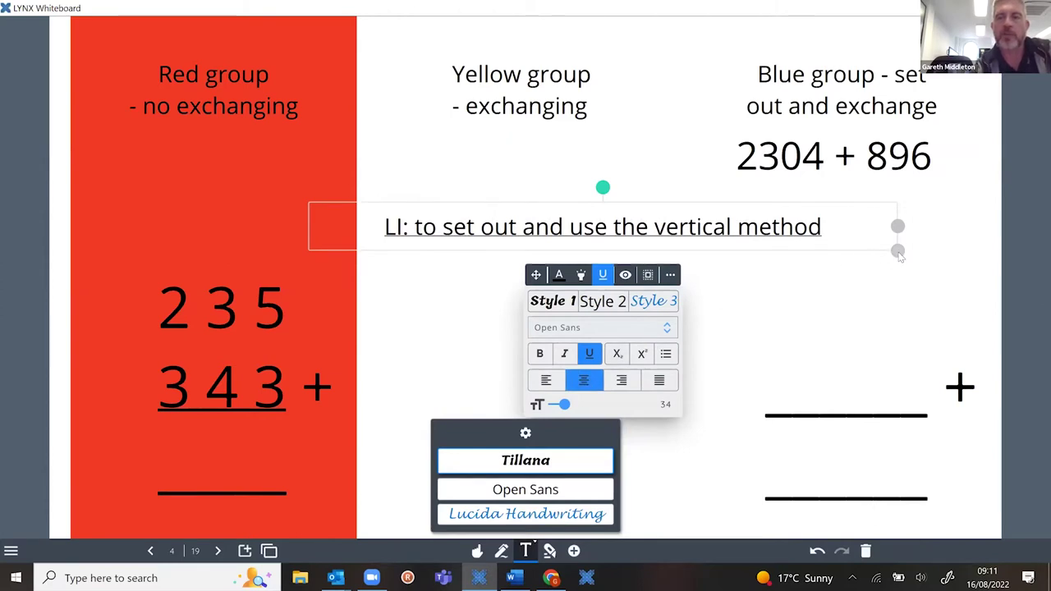
# Enlarge the "LI:" text, try rotating it slightly clockwise, and undo the rotation.
pyautogui.moveTo(899, 251); pyautogui.dragTo(907, 258)
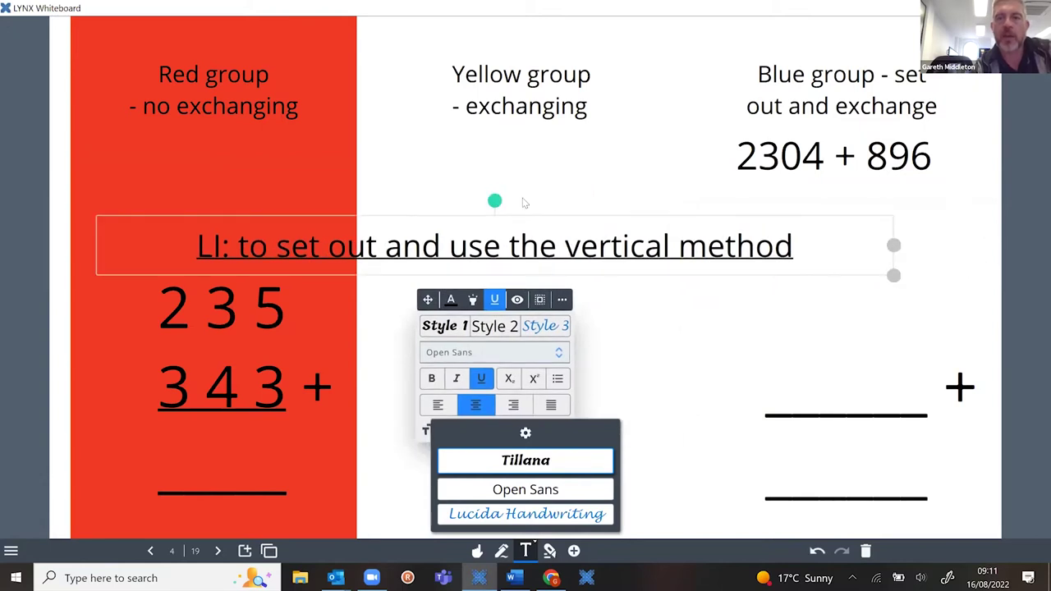
pyautogui.moveTo(494, 201)
pyautogui.mouseDown()
pyautogui.moveTo(474, 207)
pyautogui.moveTo(495, 218)
pyautogui.moveTo(484, 203)
pyautogui.moveTo(498, 201)
pyautogui.mouseUp()
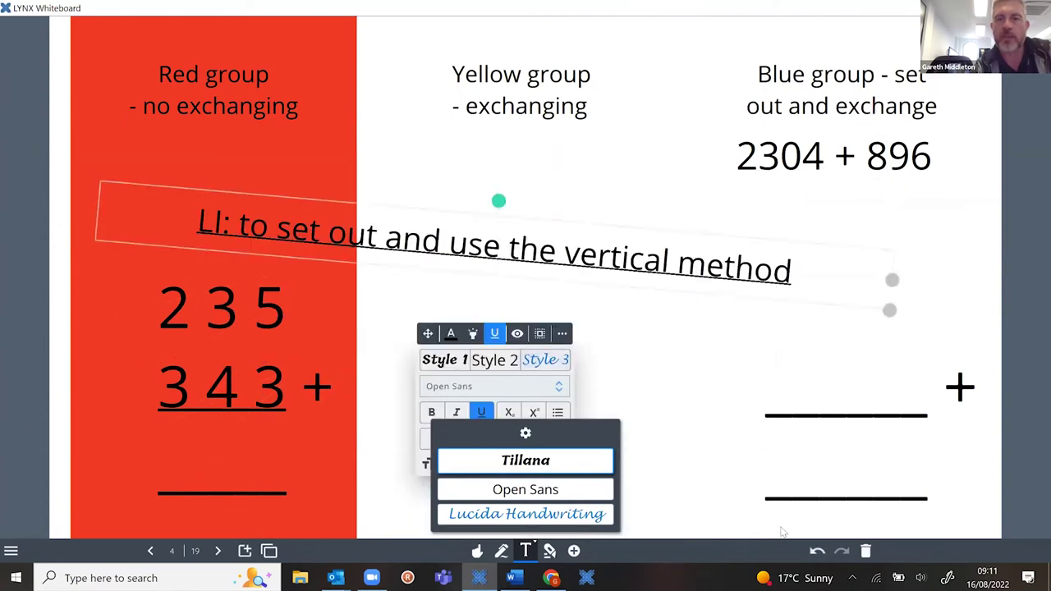
pyautogui.click(818, 551)
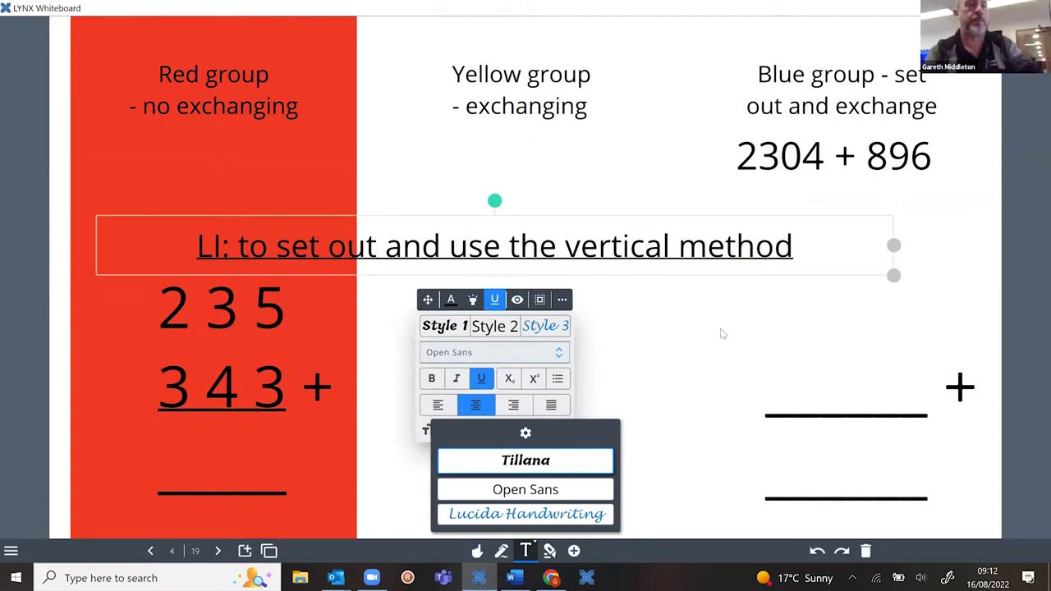
# Enlarge the "LI:" text to size 62, move it to the top of the slide as a heading above the three groups, and deselect it.
pyautogui.moveTo(575, 246); pyautogui.dragTo(690, 57)
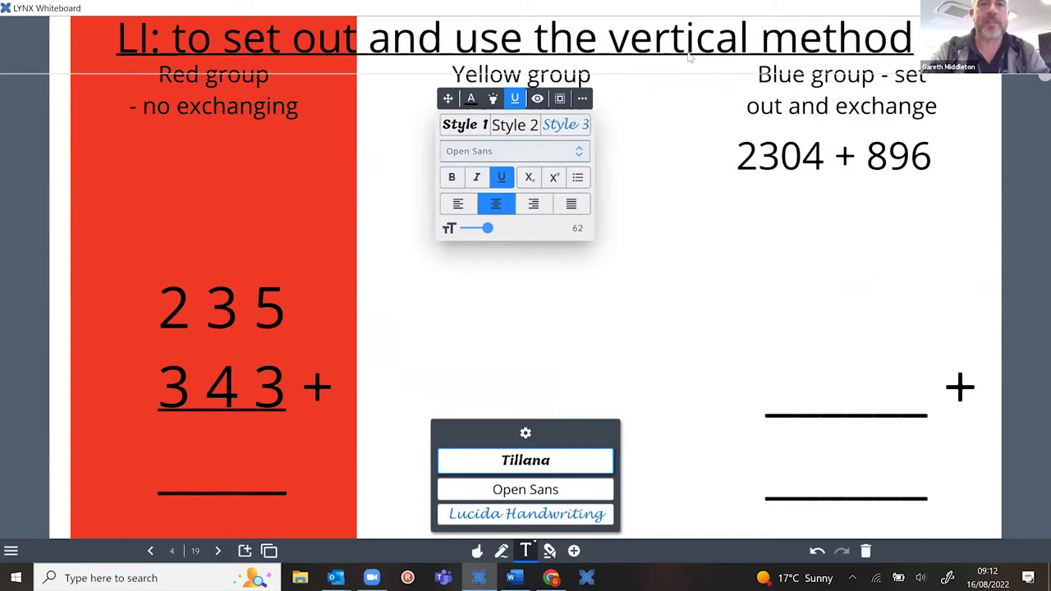
pyautogui.click(380, 287)
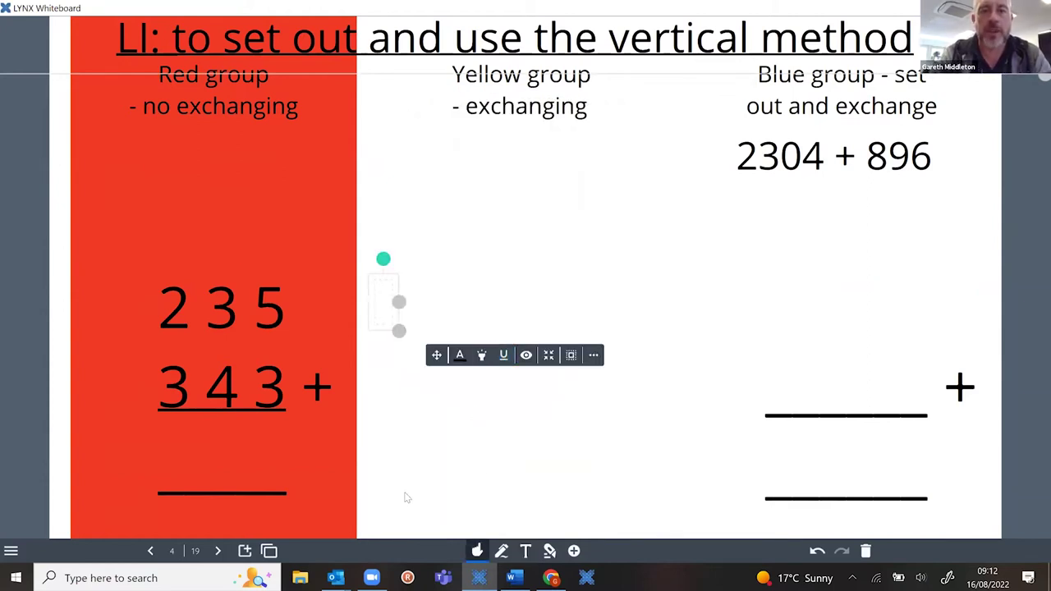
pyautogui.click(411, 288)
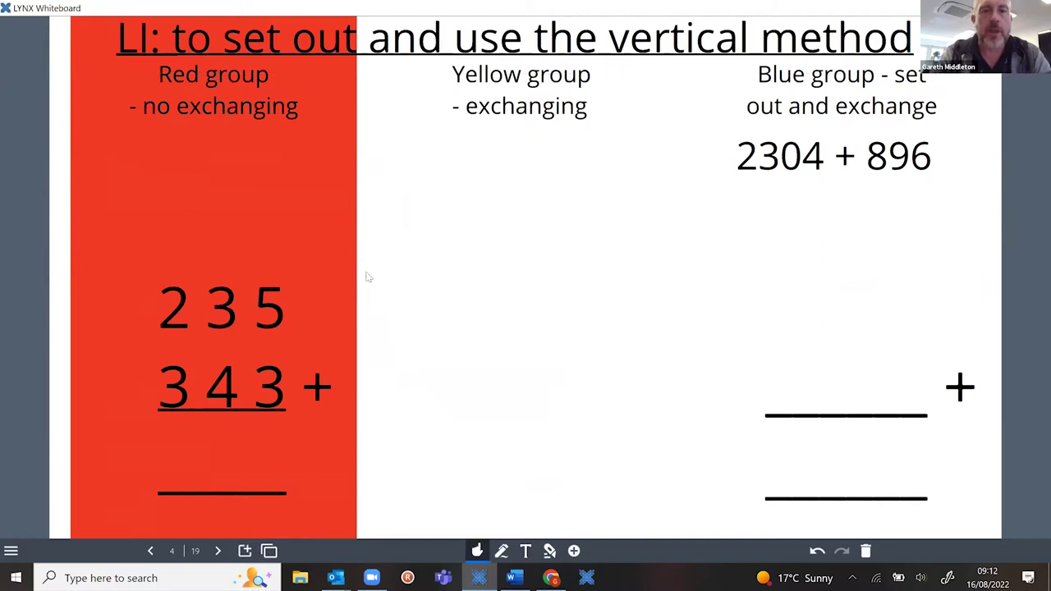
pyautogui.click(399, 313)
pyautogui.click(400, 318)
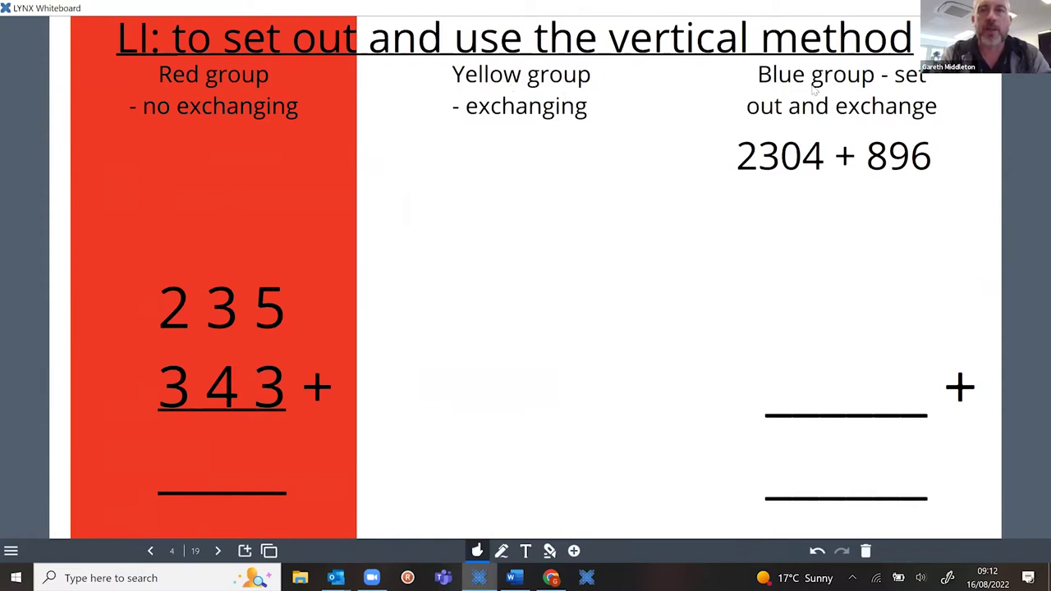
# Insert a tall yellow (#ffeb3b) rectangle covering the Yellow group's column.
pyautogui.click(574, 552)
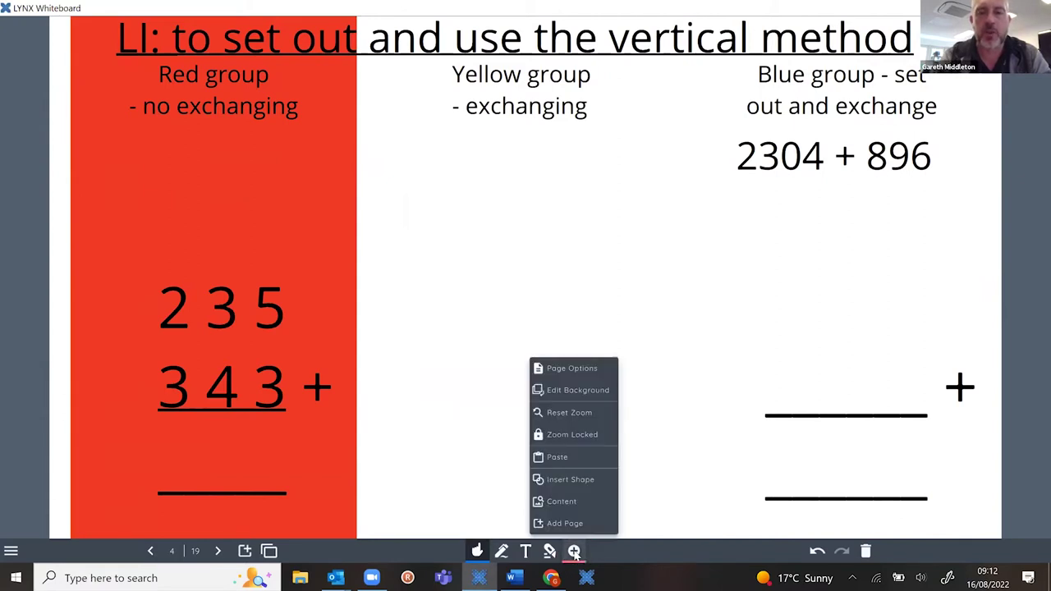
pyautogui.click(563, 480)
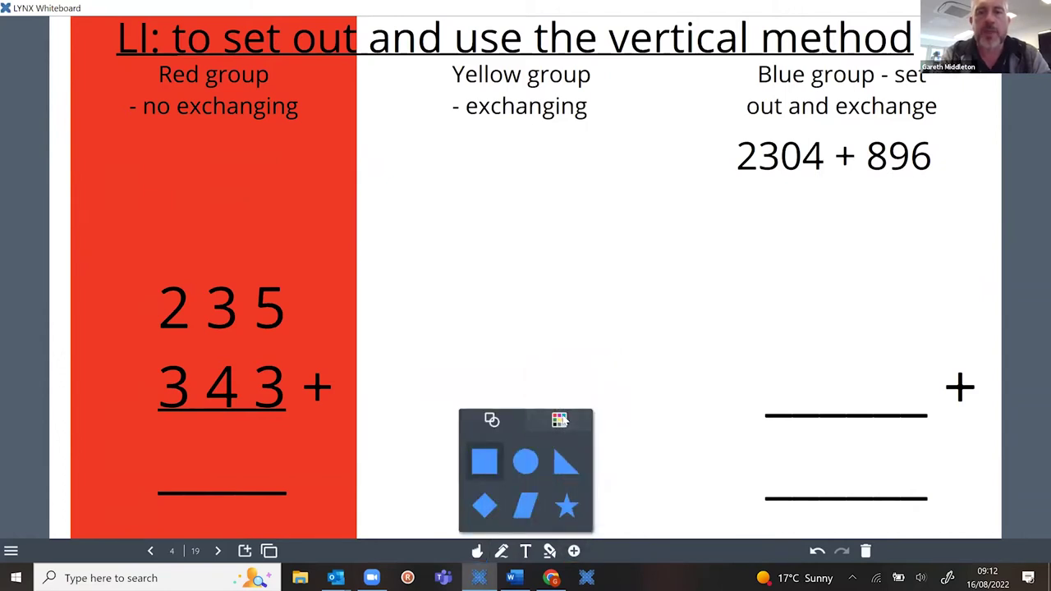
pyautogui.click(535, 429)
pyautogui.click(524, 474)
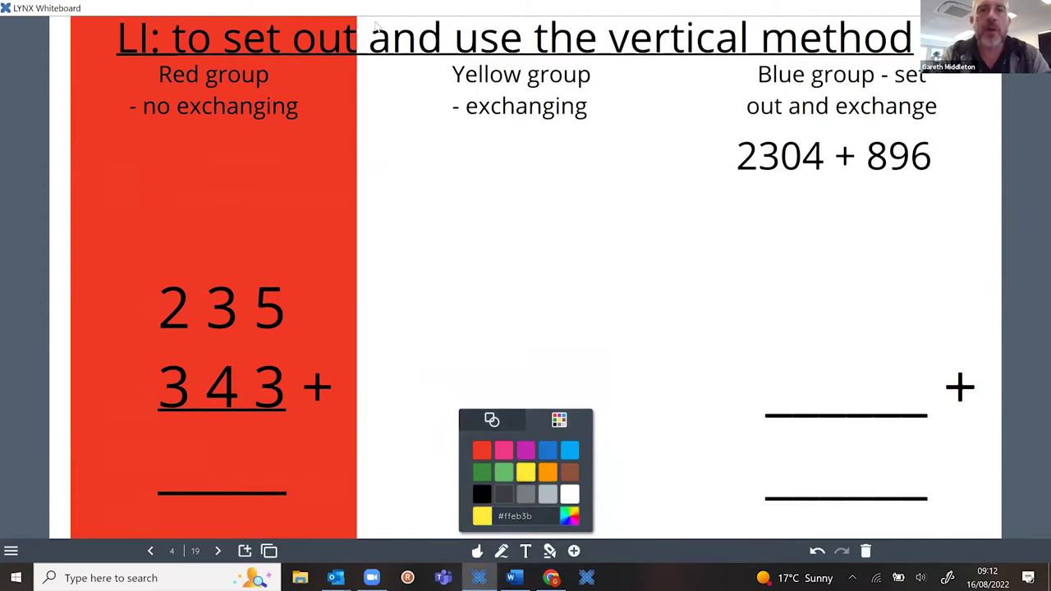
pyautogui.moveTo(375, 23)
pyautogui.mouseDown()
pyautogui.moveTo(657, 421)
pyautogui.moveTo(679, 534)
pyautogui.moveTo(664, 510)
pyautogui.mouseUp()
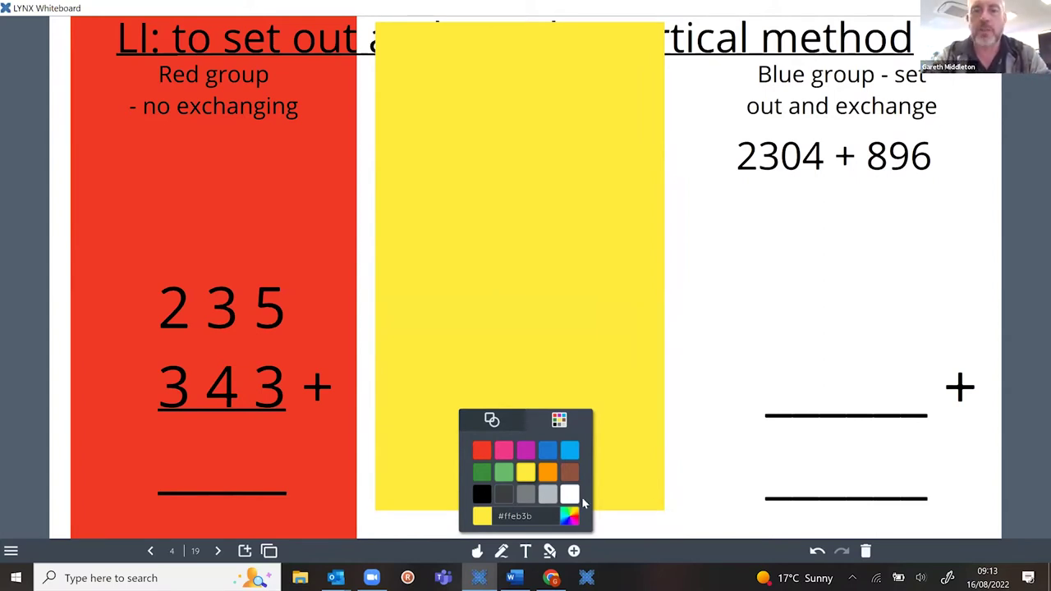
# Adjust the yellow rectangle to span the slide's full height and send it to the back behind the text.
pyautogui.click(477, 551)
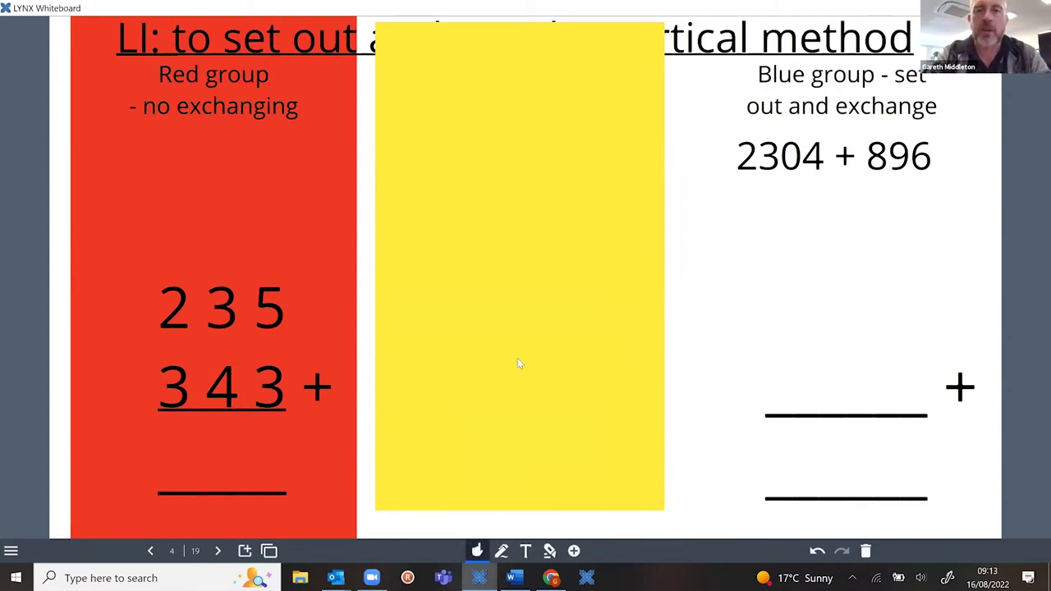
pyautogui.moveTo(518, 361); pyautogui.dragTo(520, 358)
pyautogui.moveTo(521, 506); pyautogui.dragTo(525, 543)
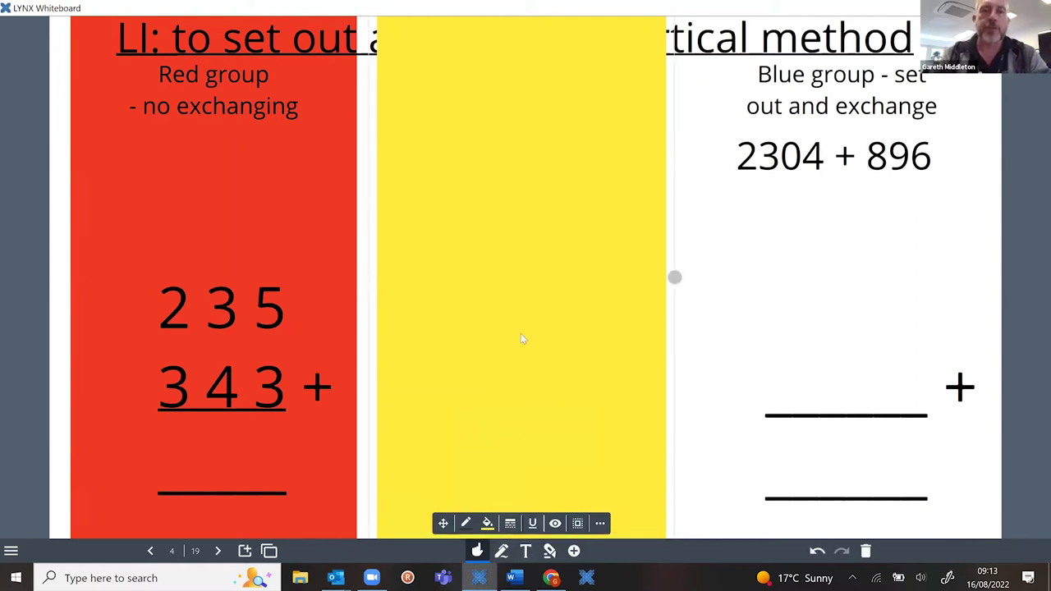
pyautogui.click(578, 524)
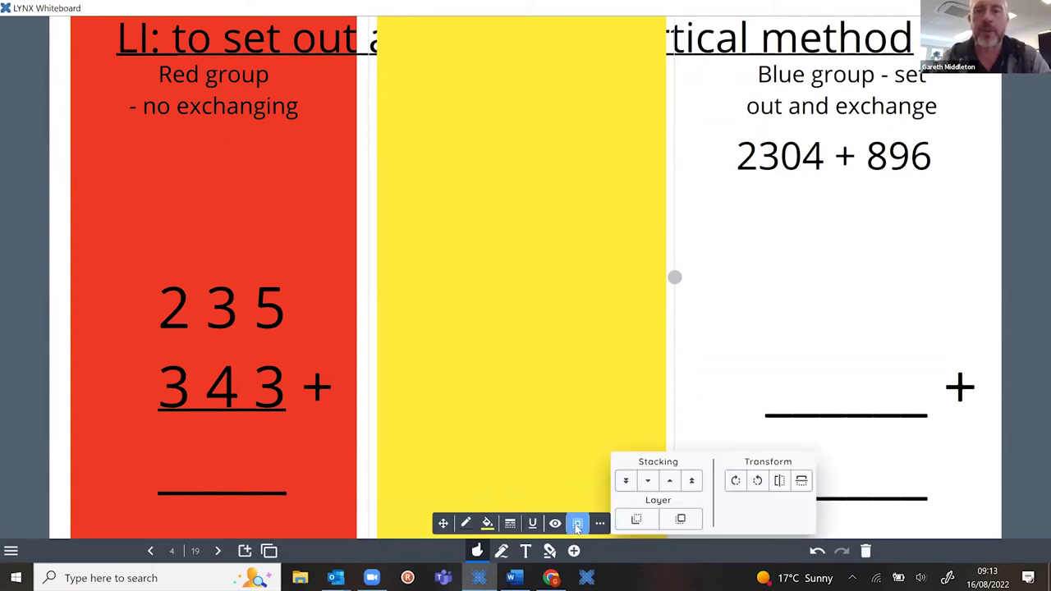
pyautogui.click(627, 482)
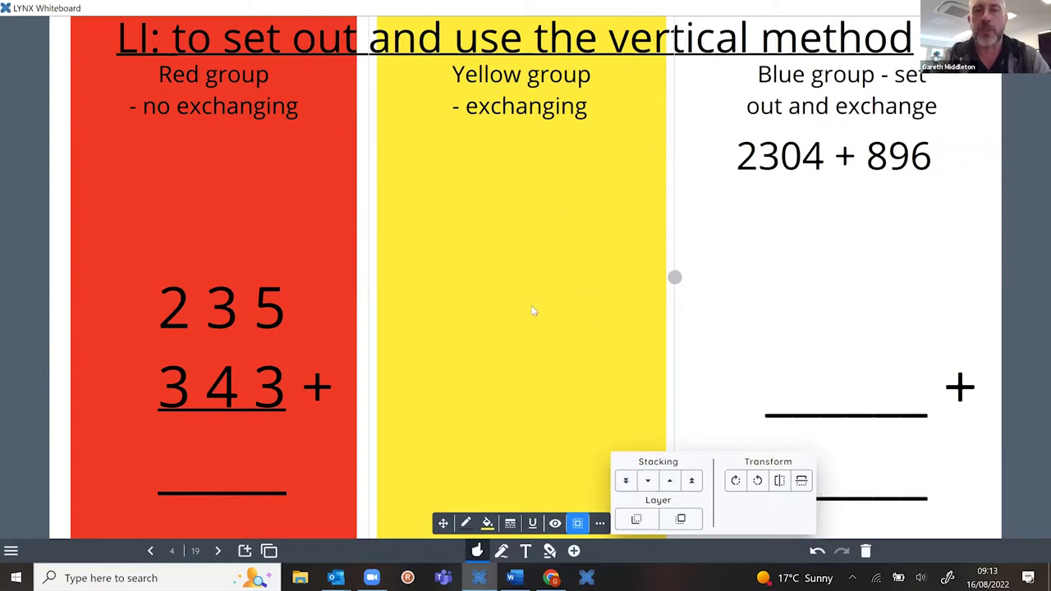
# Duplicate the yellow panel by turning on cloning, and place the copy behind the Blue group's column.
pyautogui.click(600, 524)
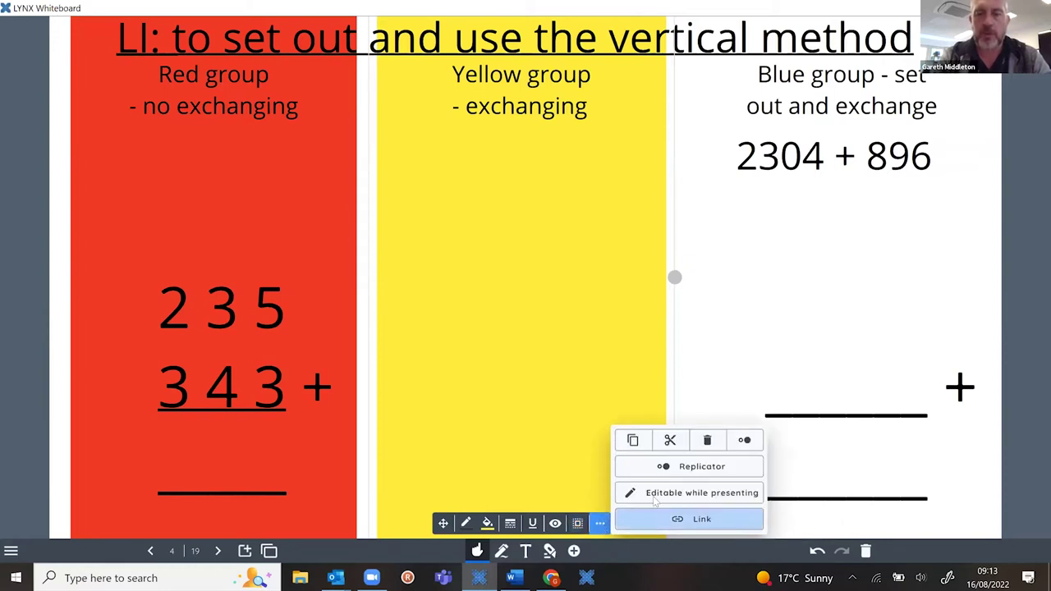
pyautogui.click(744, 441)
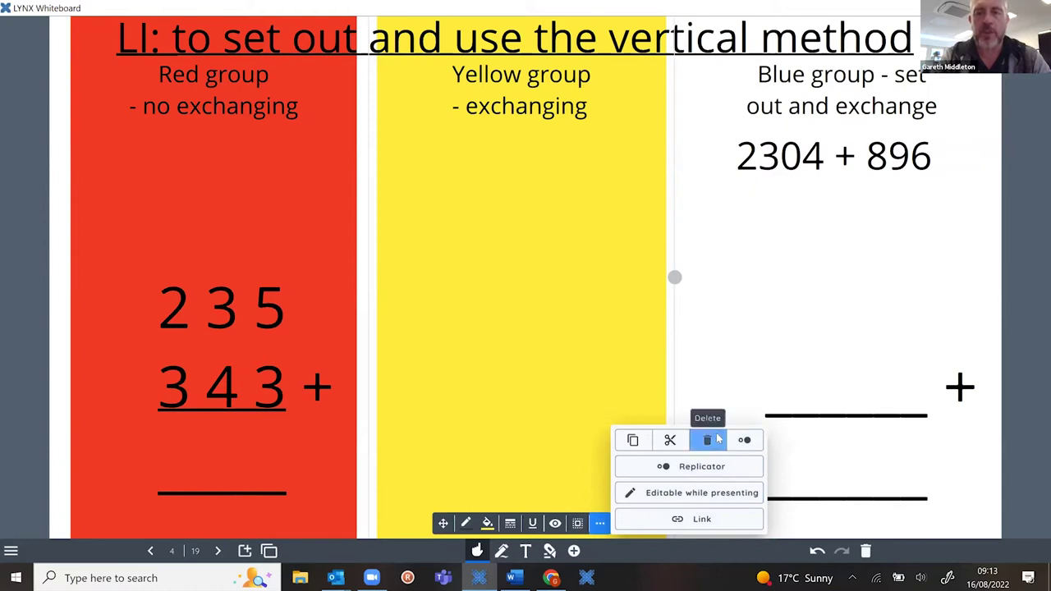
pyautogui.click(745, 442)
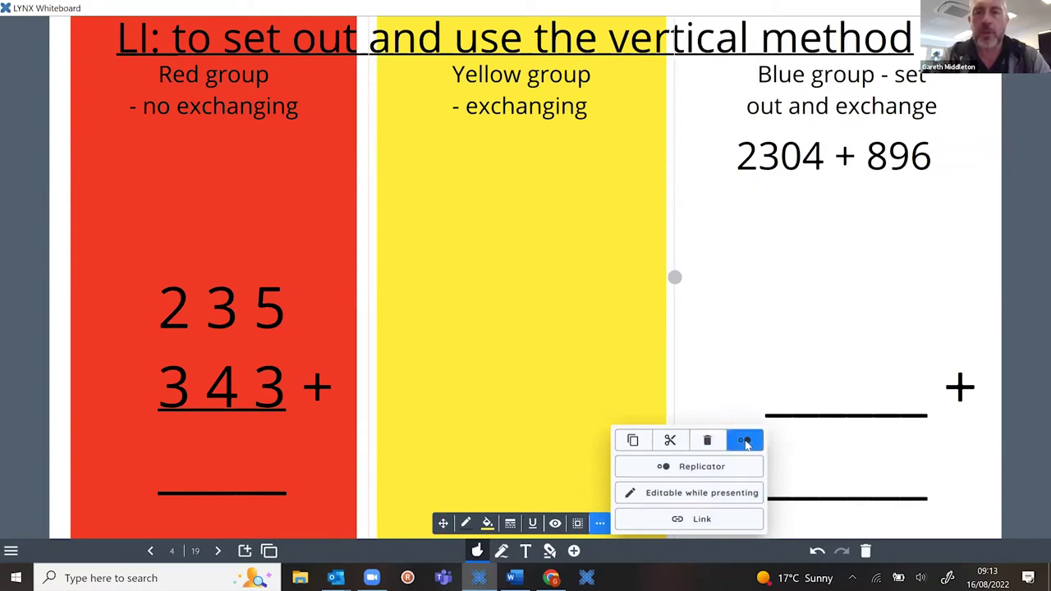
pyautogui.moveTo(689, 440); pyautogui.dragTo(980, 440)
pyautogui.moveTo(971, 430); pyautogui.dragTo(961, 430)
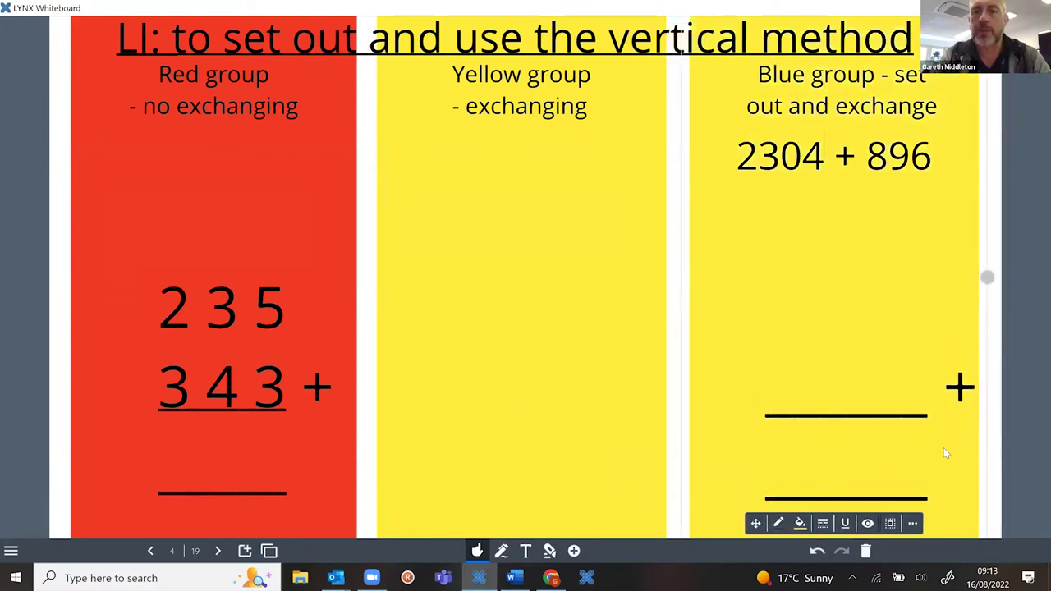
# Fill the panel behind the Blue group with light blue (#03a9f4) and deselect it.
pyautogui.click(799, 524)
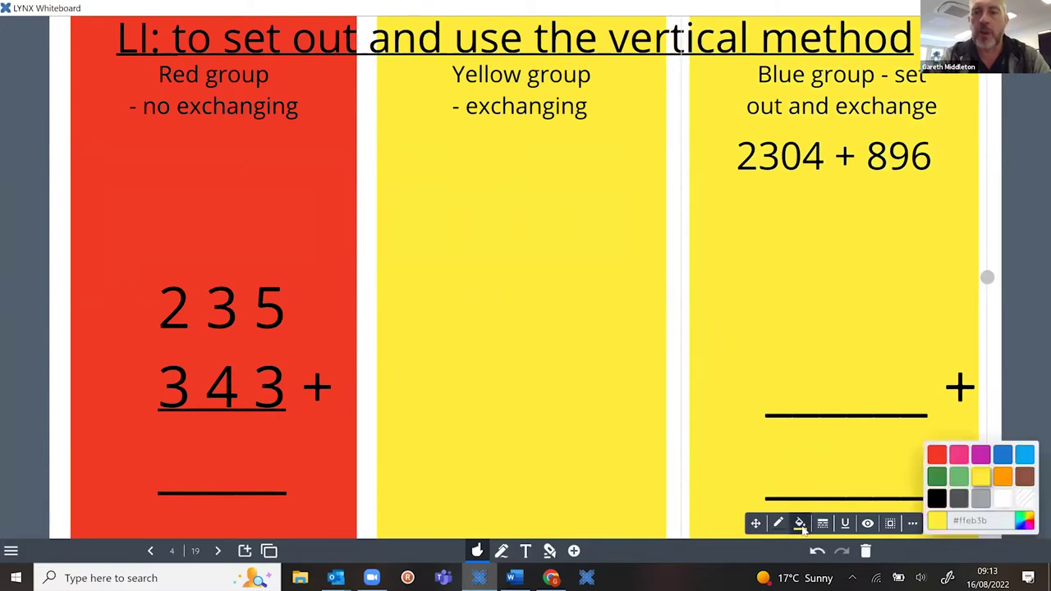
pyautogui.click(1025, 455)
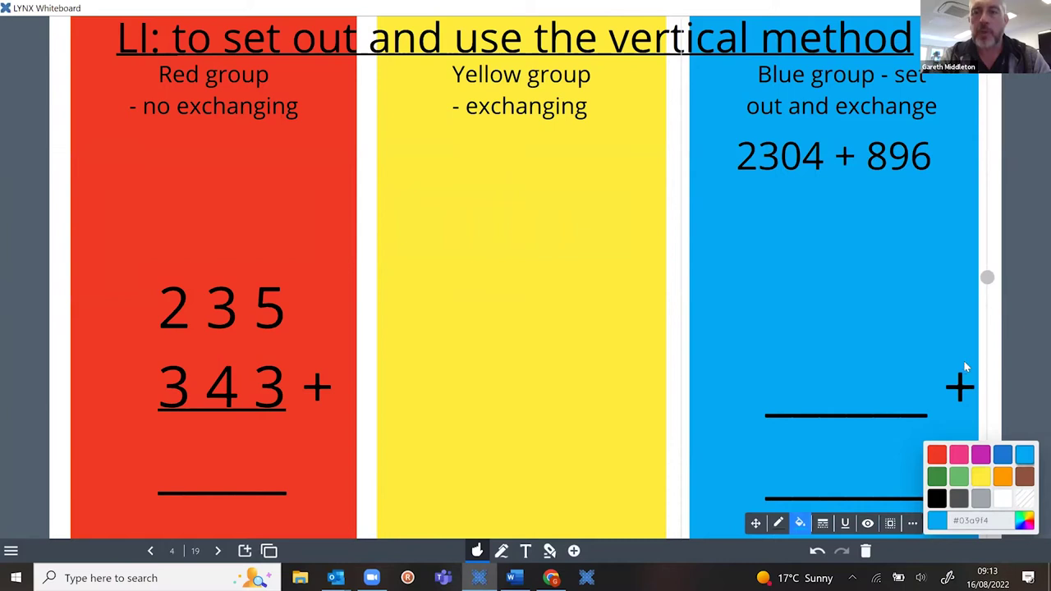
pyautogui.click(485, 276)
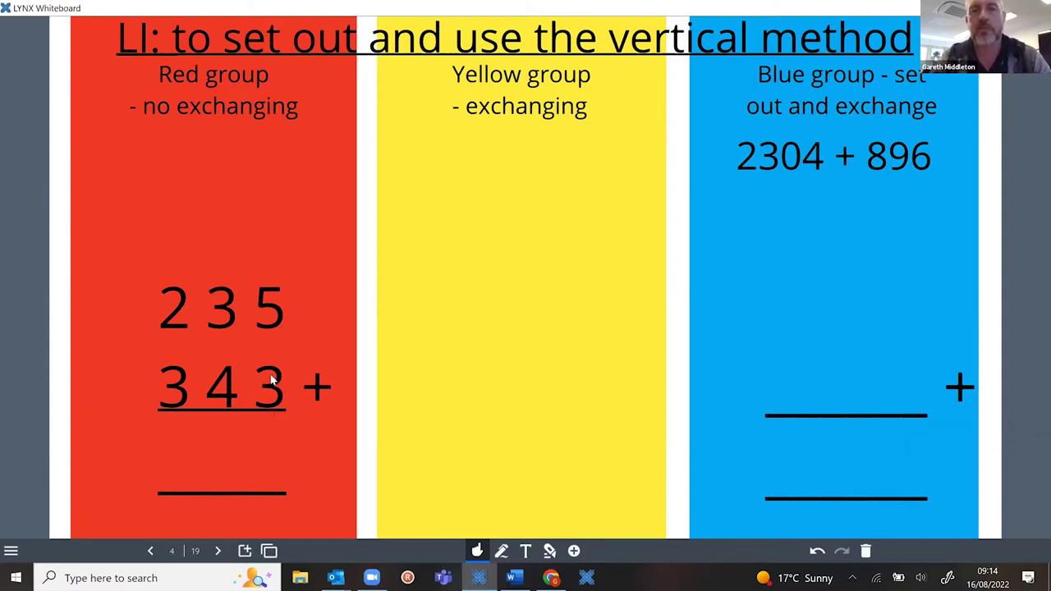
# Select the red group's sum, and look through the pen types offered for the Ink, Fine Tip and Highlighter pens.
pyautogui.click(234, 383)
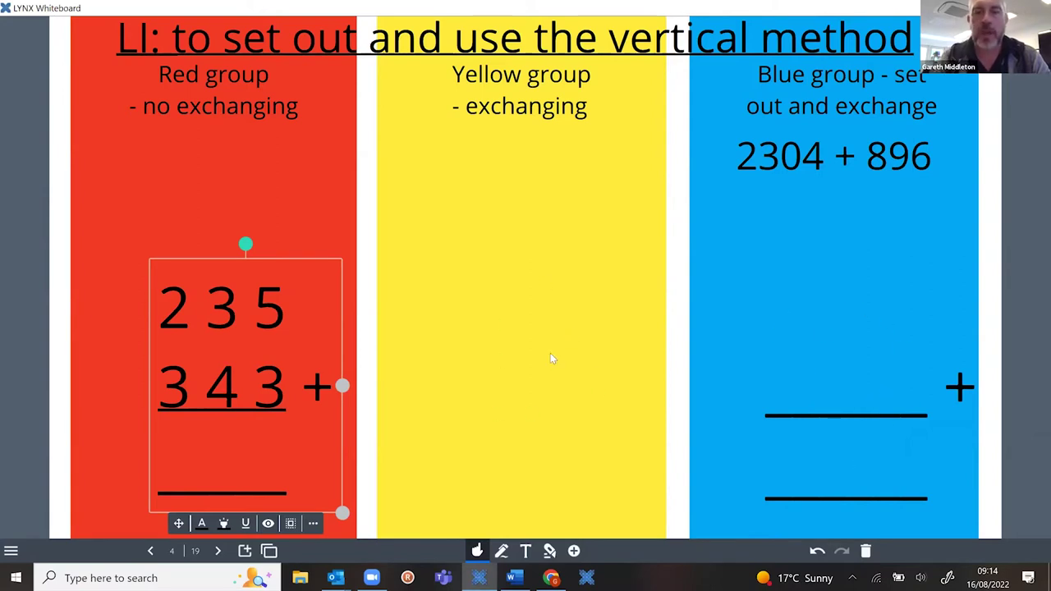
pyautogui.click(503, 554)
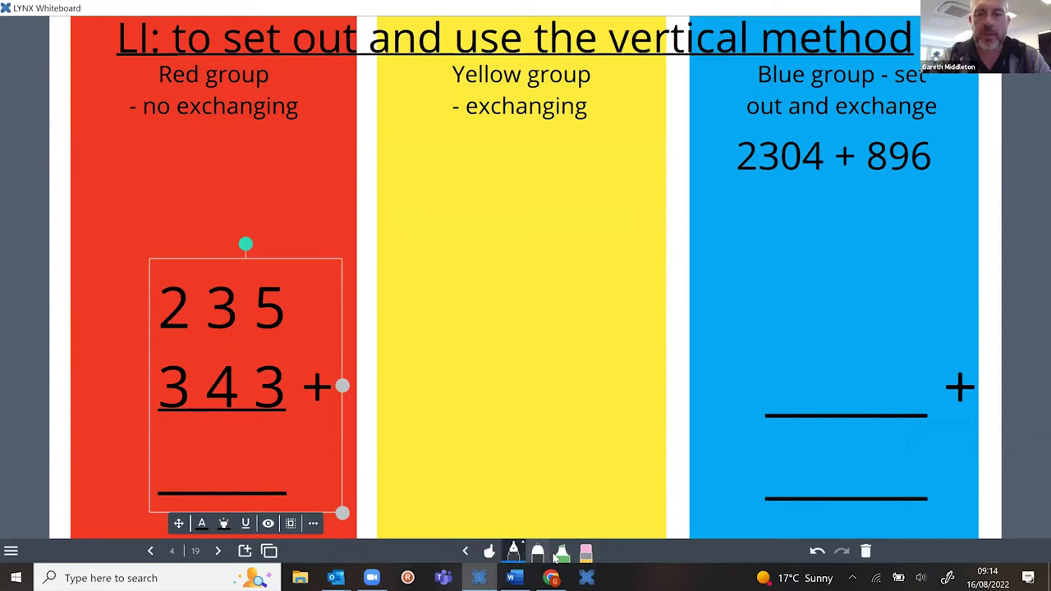
pyautogui.click(514, 552)
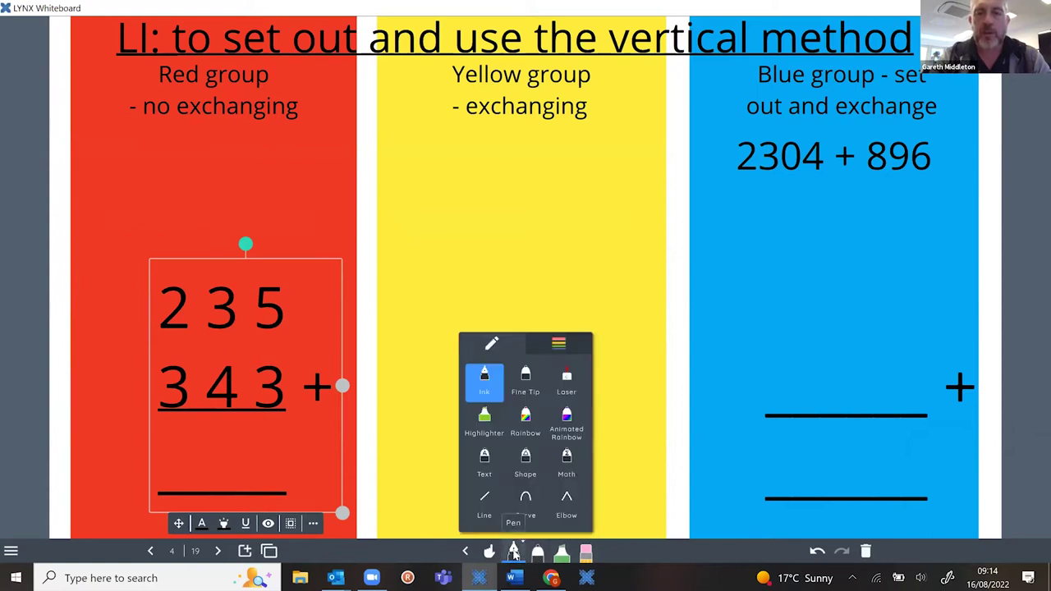
pyautogui.click(538, 555)
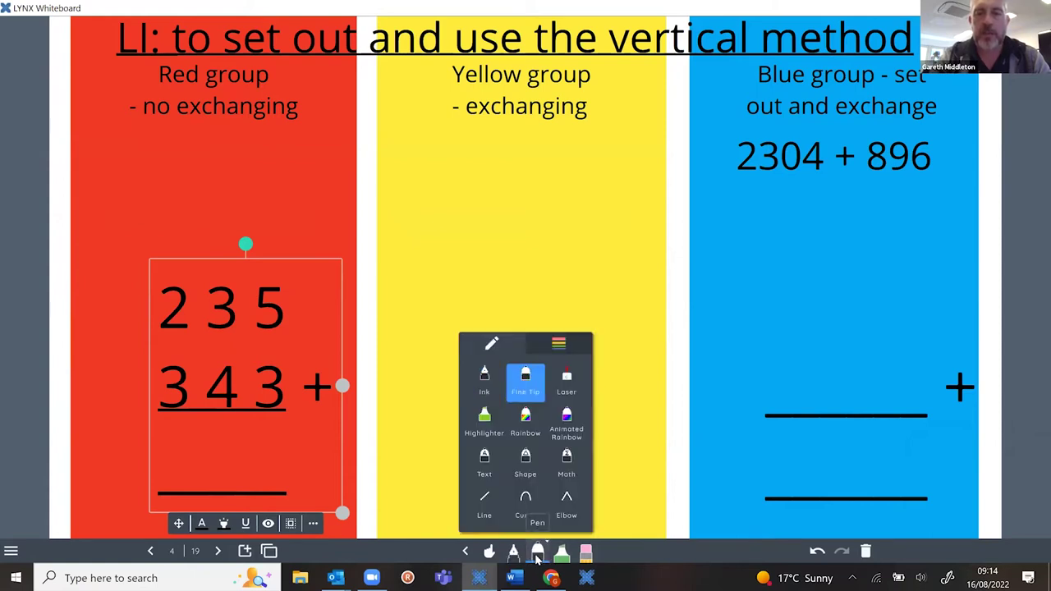
pyautogui.click(562, 554)
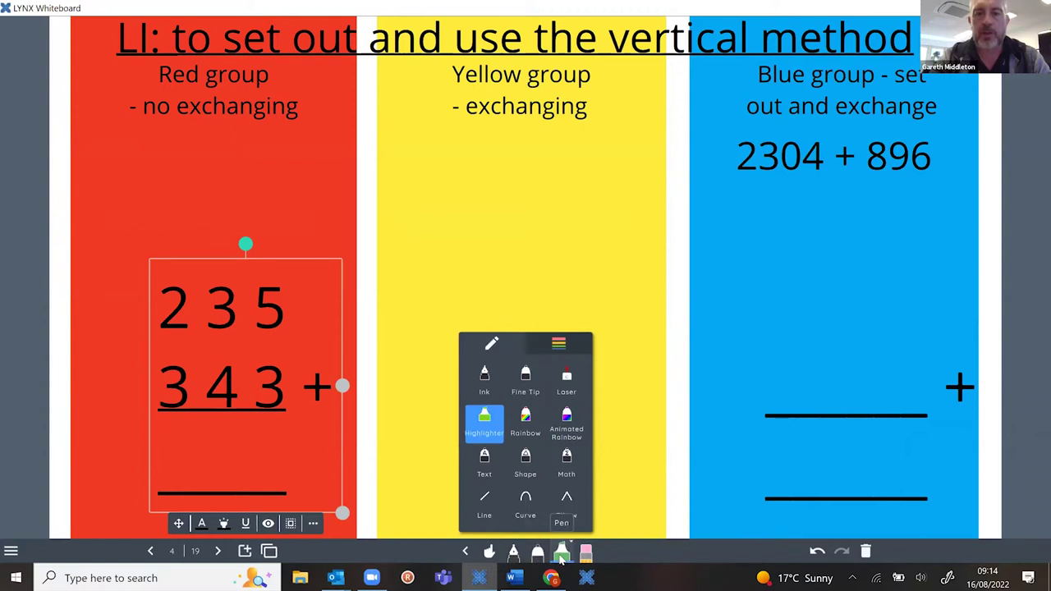
pyautogui.click(514, 553)
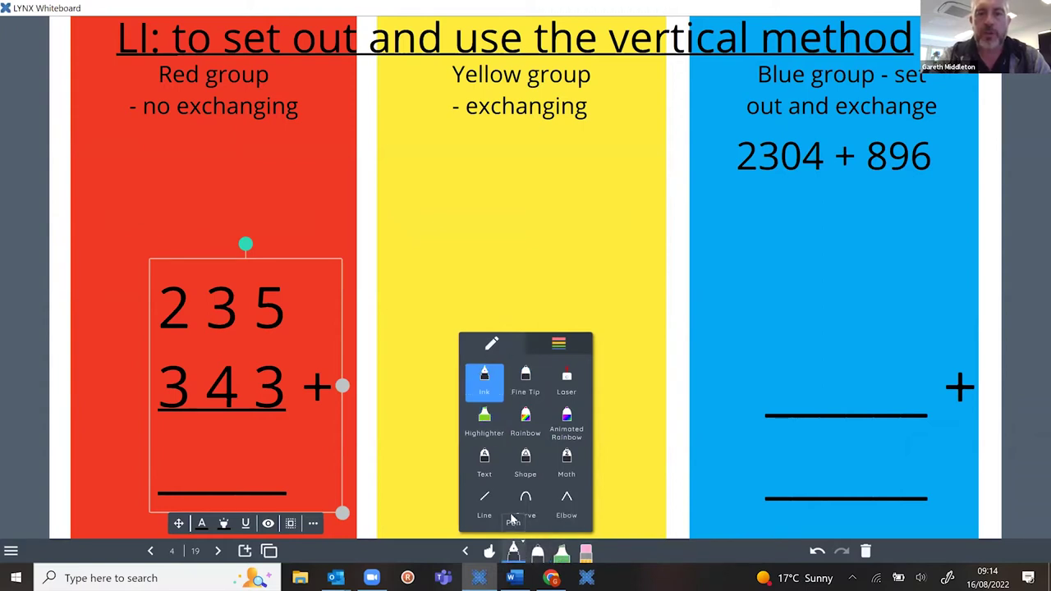
# Handwrite a 3 with the Math pen in the yellow panel, and another 3 beside it with the Text pen.
pyautogui.click(567, 462)
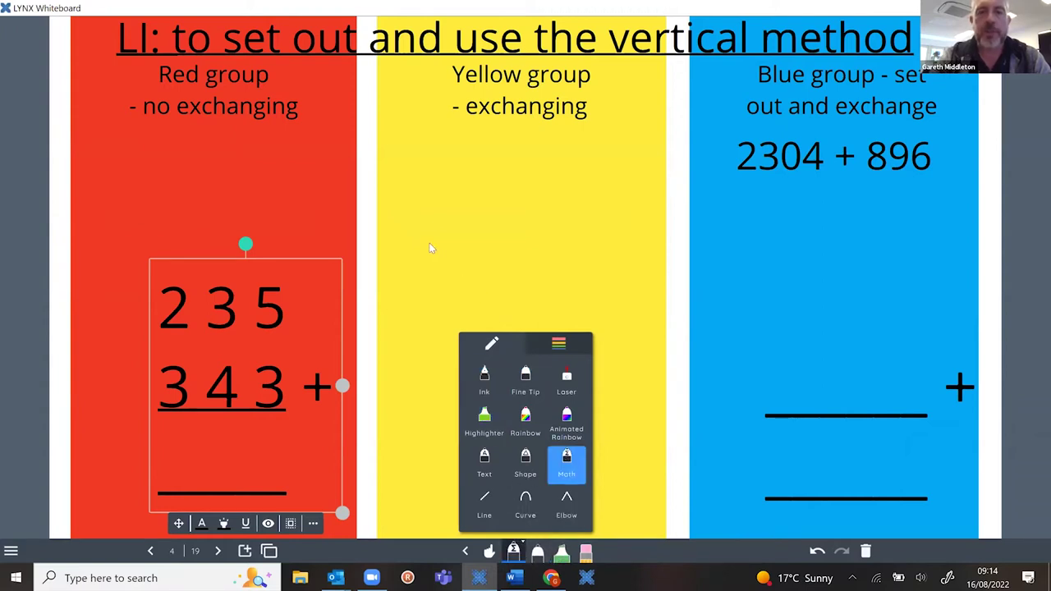
pyautogui.moveTo(423, 241)
pyautogui.mouseDown()
pyautogui.moveTo(456, 280)
pyautogui.moveTo(426, 280)
pyautogui.mouseUp()
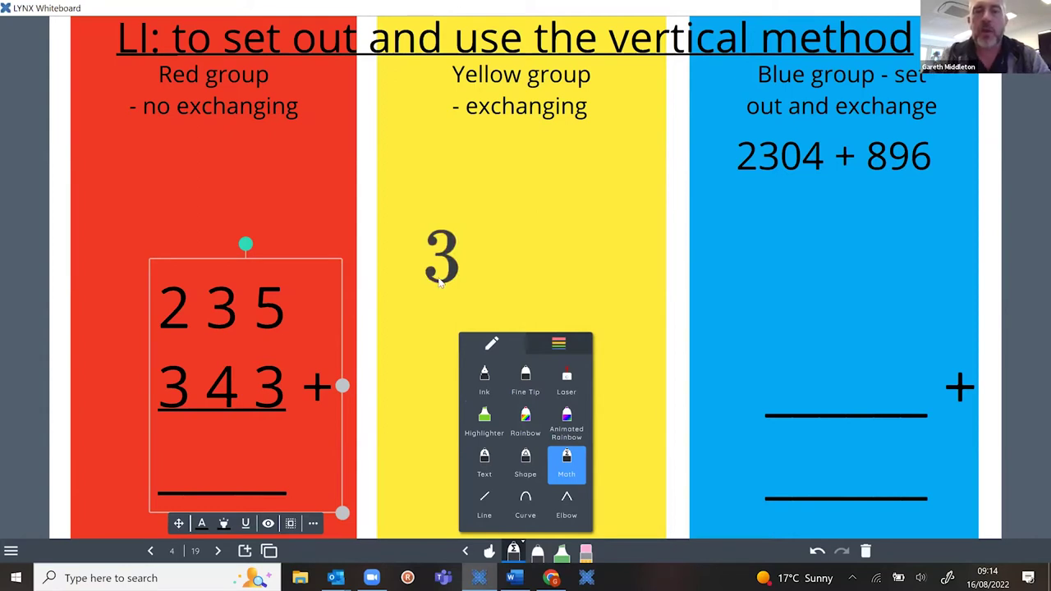
pyautogui.click(486, 464)
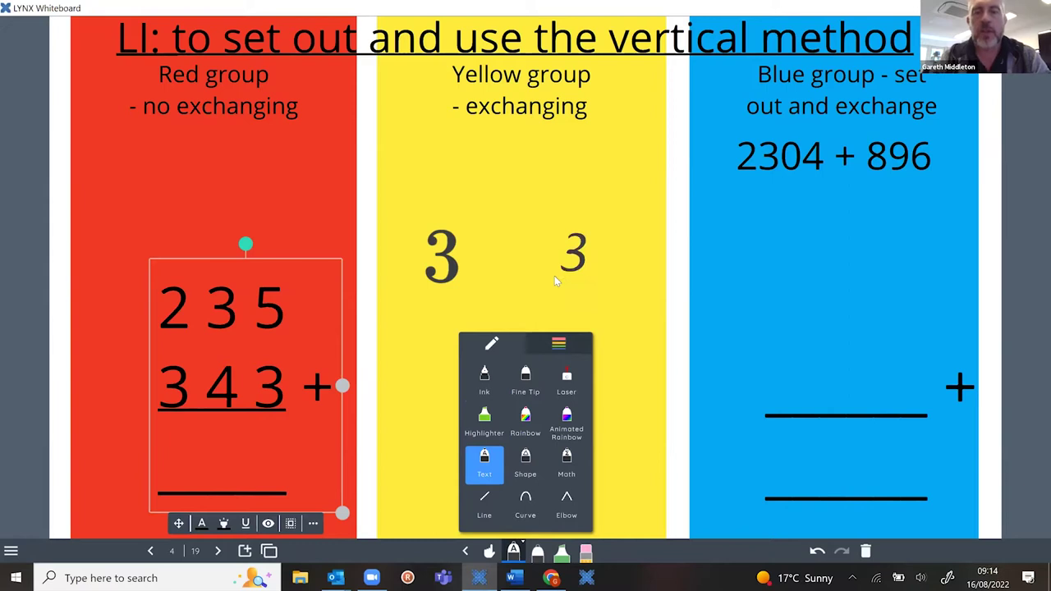
# Select and delete the 3 written with the Math pen in the yellow panel.
pyautogui.click(489, 552)
pyautogui.click(444, 272)
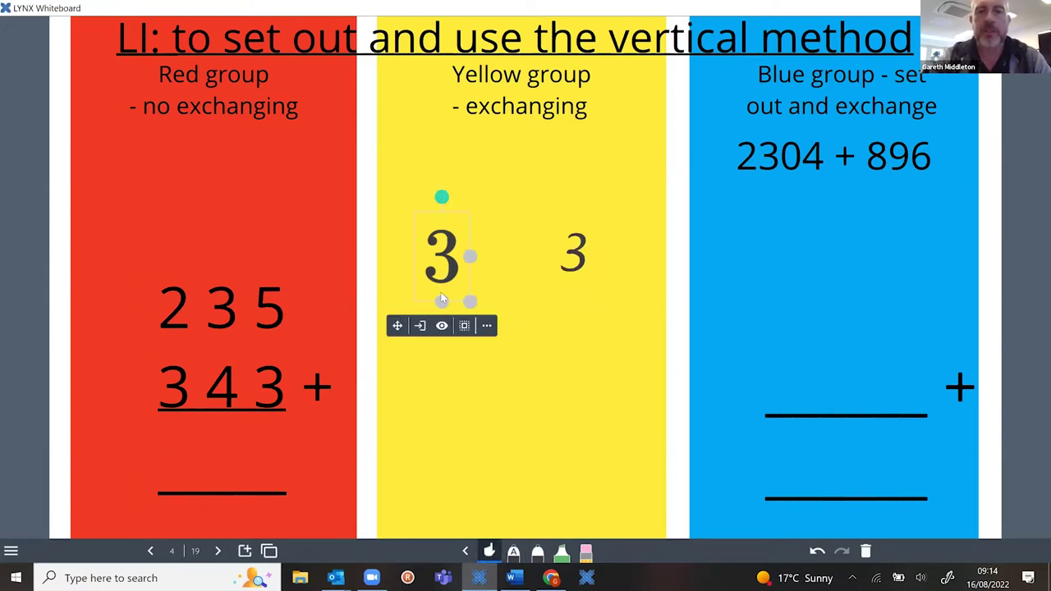
pyautogui.moveTo(450, 275)
pyautogui.mouseDown()
pyautogui.moveTo(454, 320)
pyautogui.moveTo(462, 289)
pyautogui.mouseUp()
pyautogui.press('Delete')
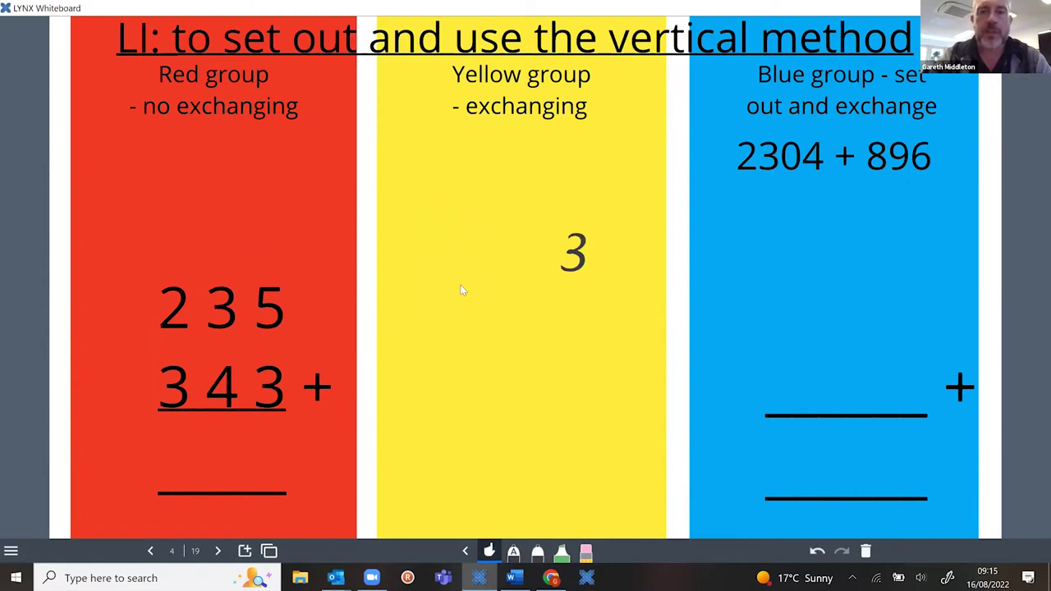
# Edit the remaining converted 3 in the yellow panel so that it reads 2.
pyautogui.click(573, 261)
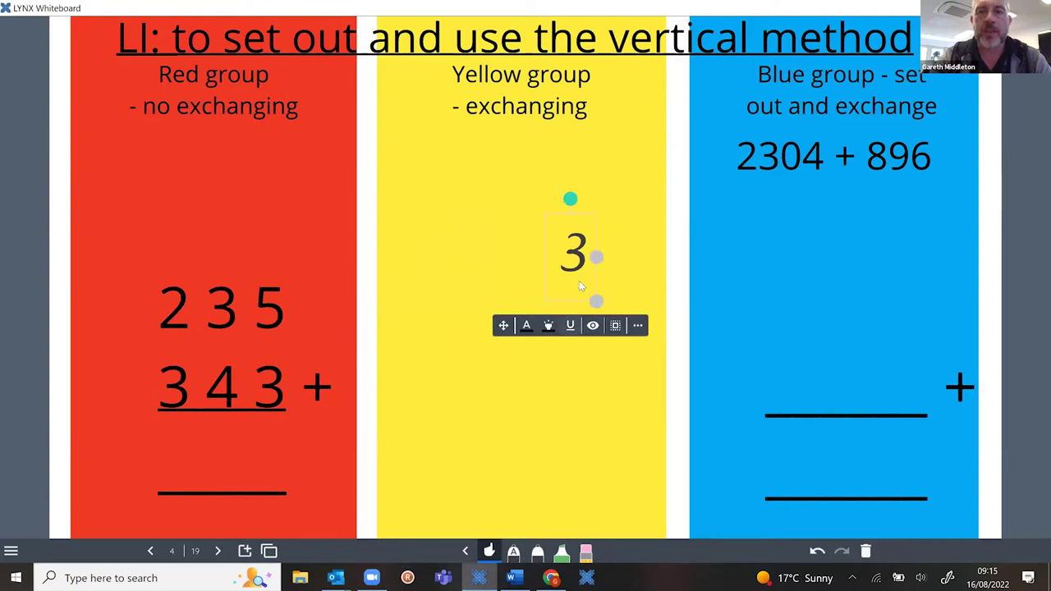
pyautogui.click(579, 258)
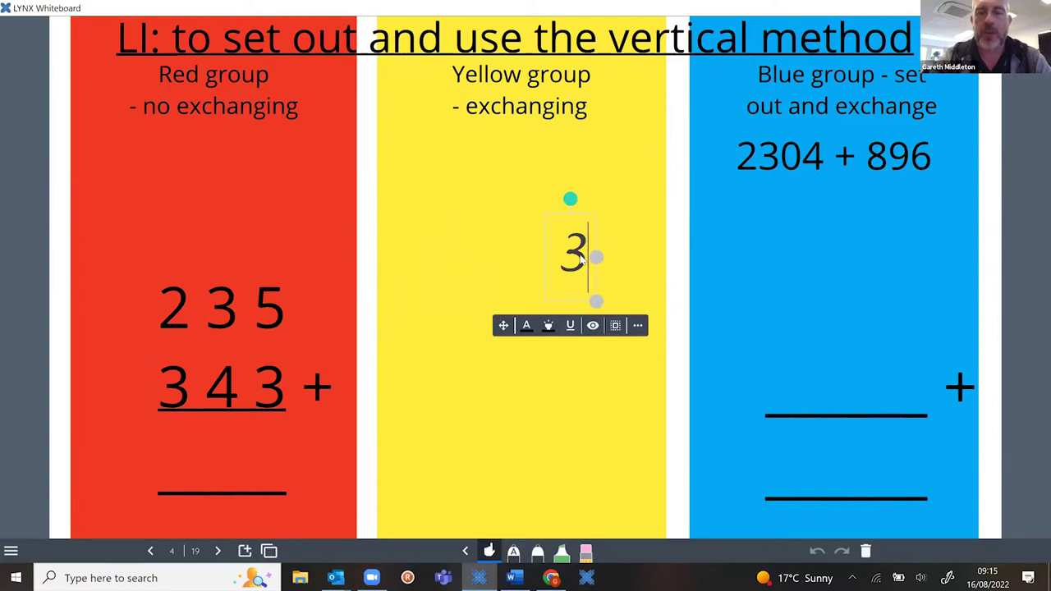
pyautogui.write('2')
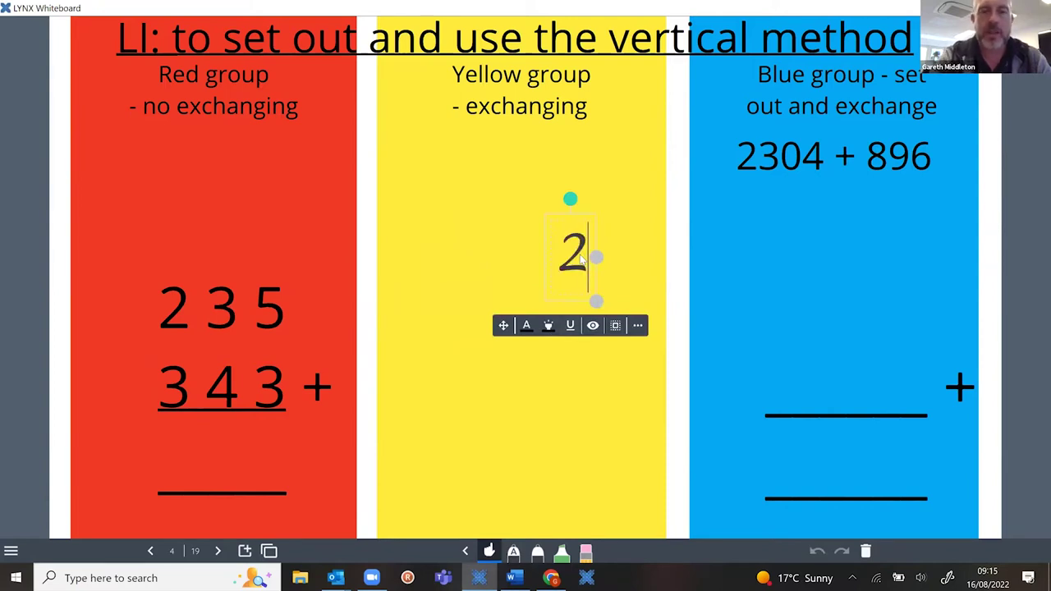
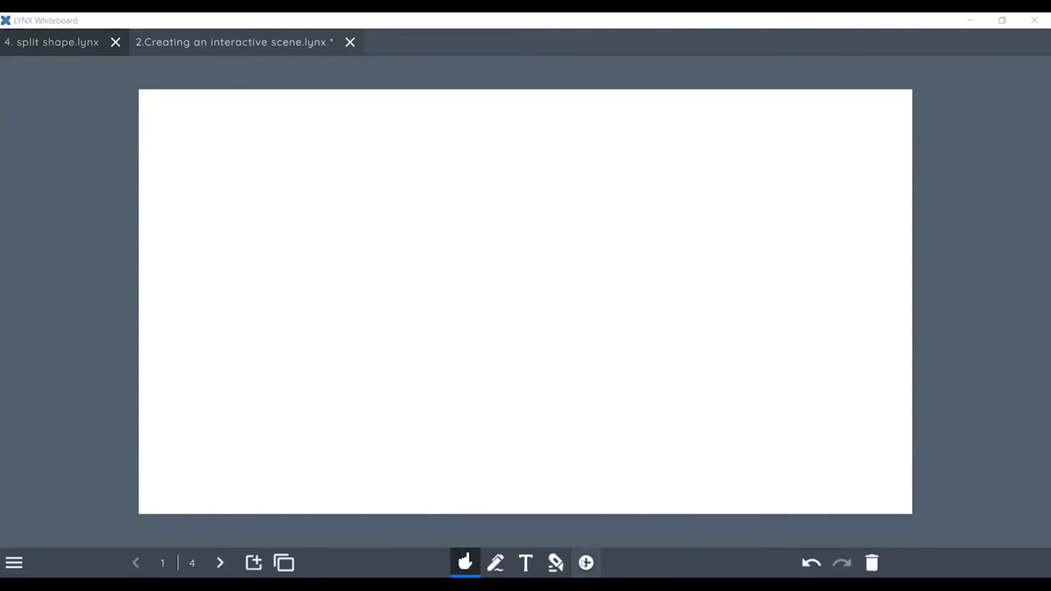
# Search GIPHY for "snow forest", add the snowy tree-trunk animation (500x331) and fit it as the slide's background.
pyautogui.click(586, 562)
pyautogui.click(574, 507)
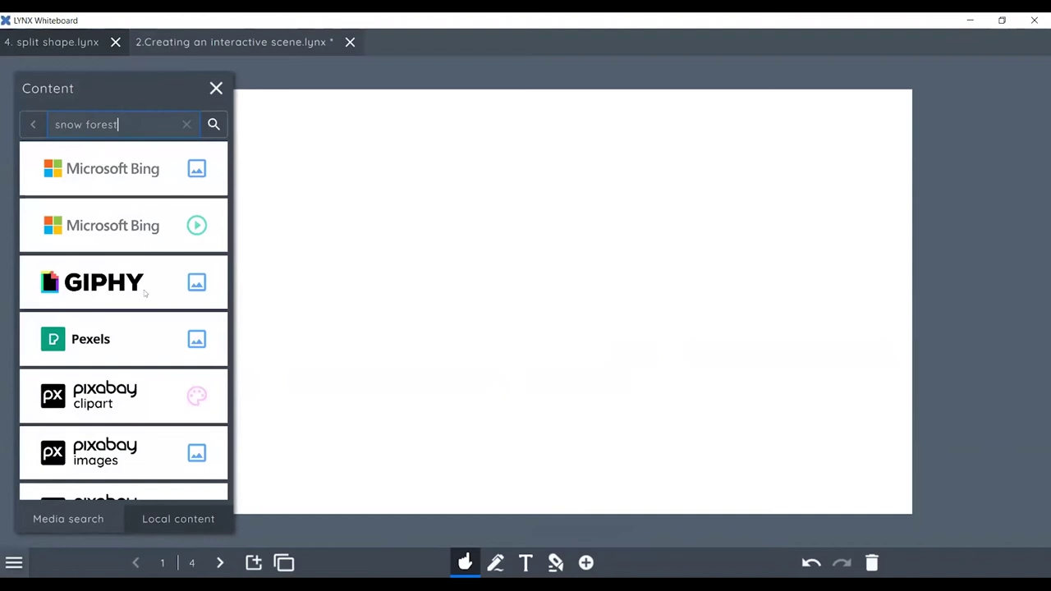
pyautogui.press('Return')
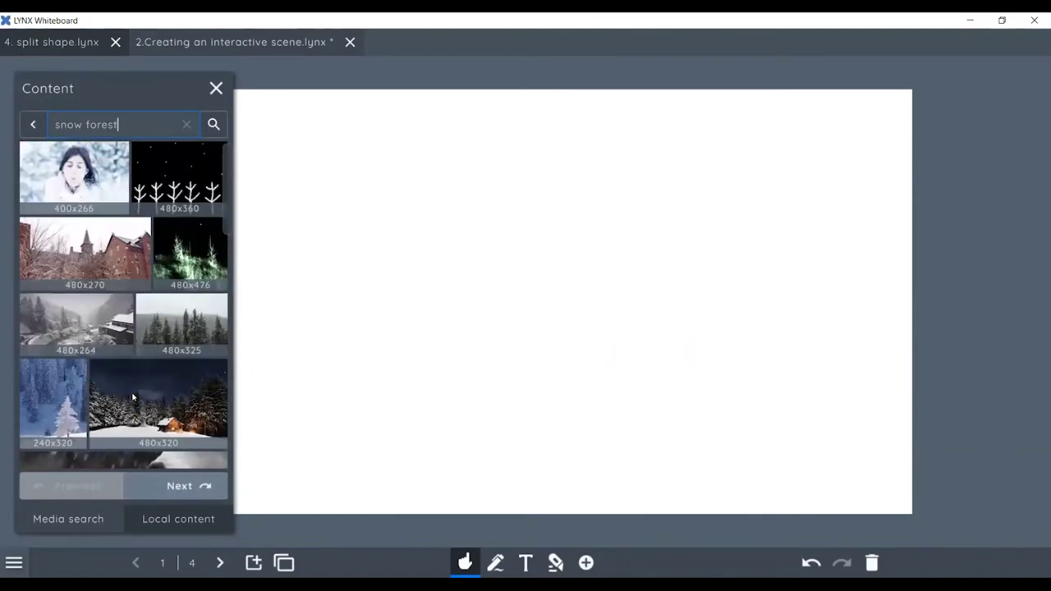
pyautogui.scroll(-4, 132, 398)
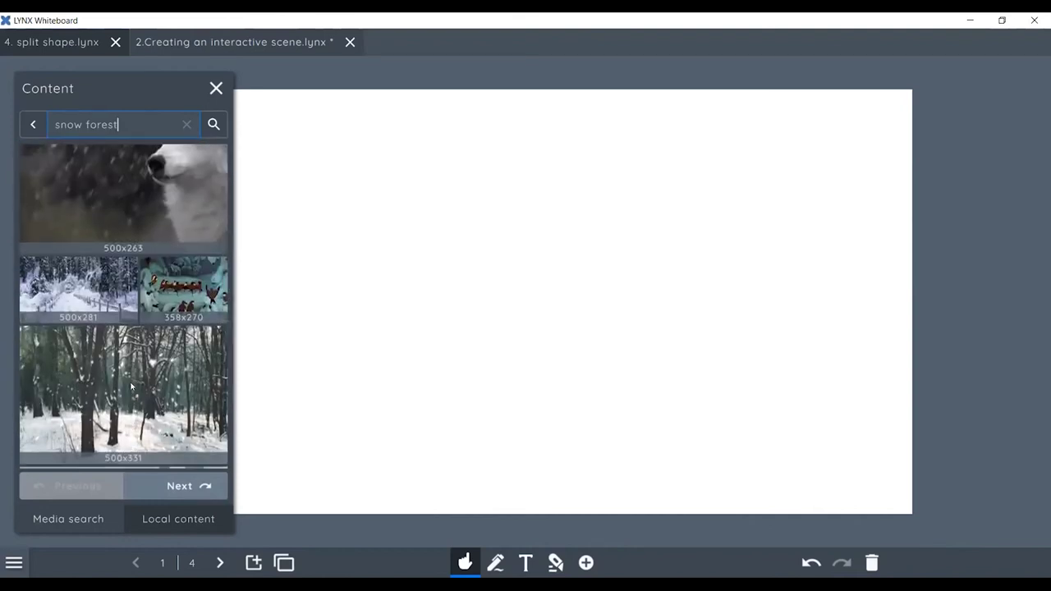
pyautogui.moveTo(131, 386); pyautogui.dragTo(493, 275)
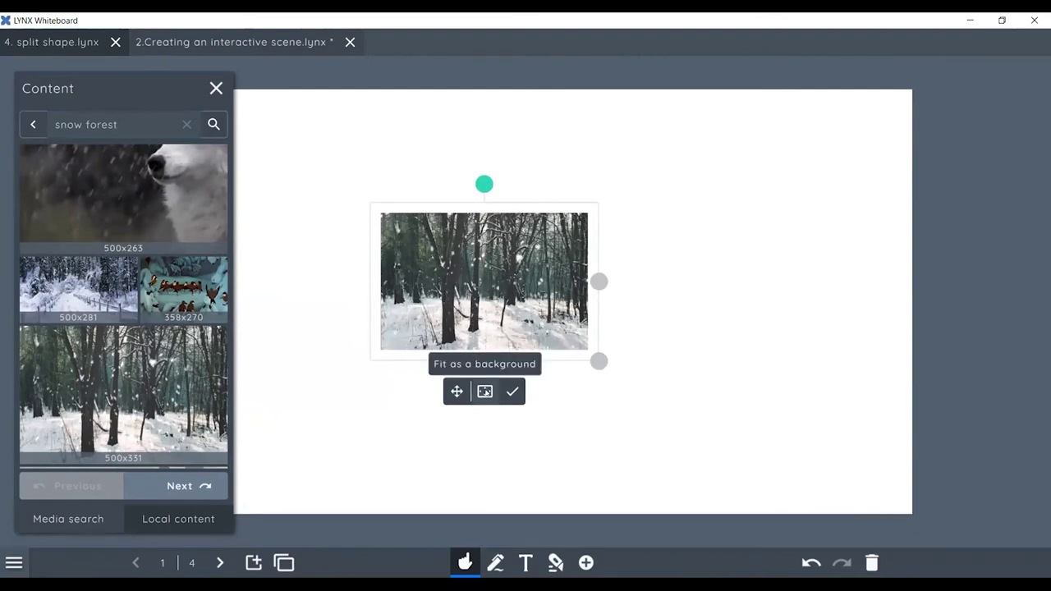
pyautogui.click(485, 392)
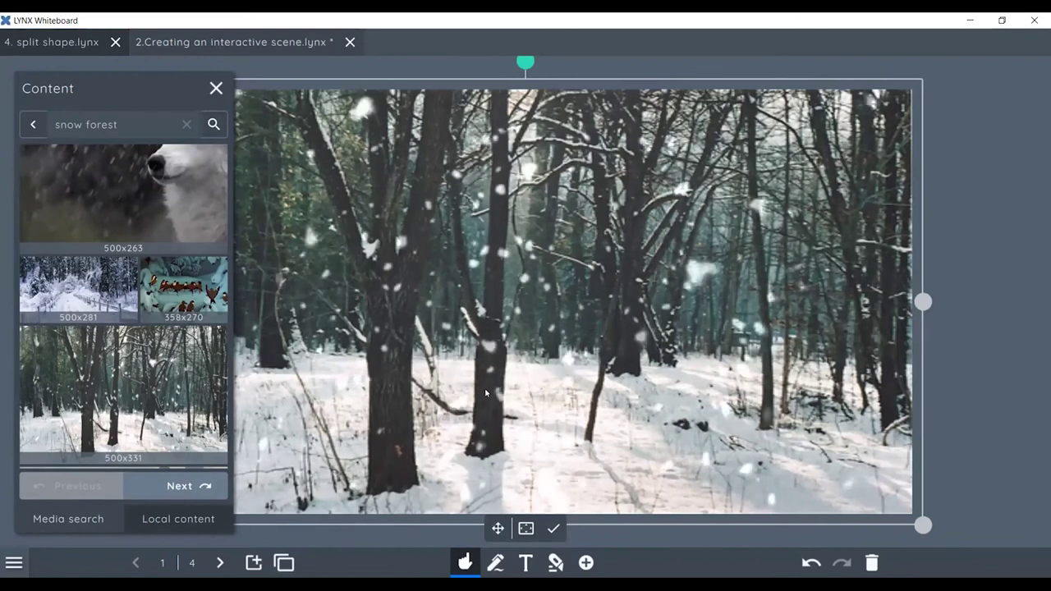
pyautogui.click(553, 528)
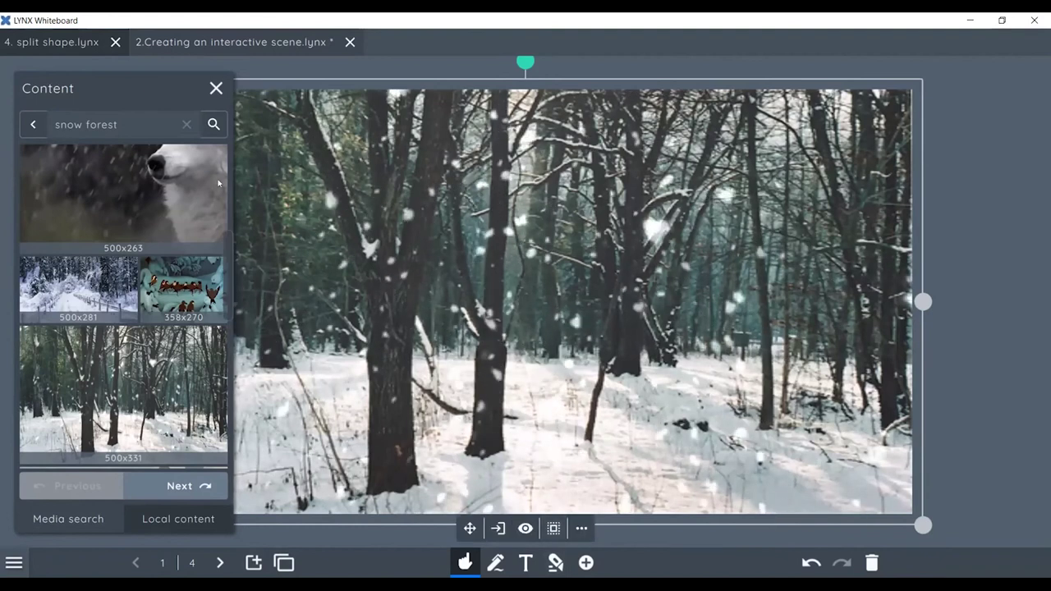
# Search Microsoft Bing images for "gruffalo" and place the 1028x1028 Gruffalo picture on the forest slide.
pyautogui.click(30, 126)
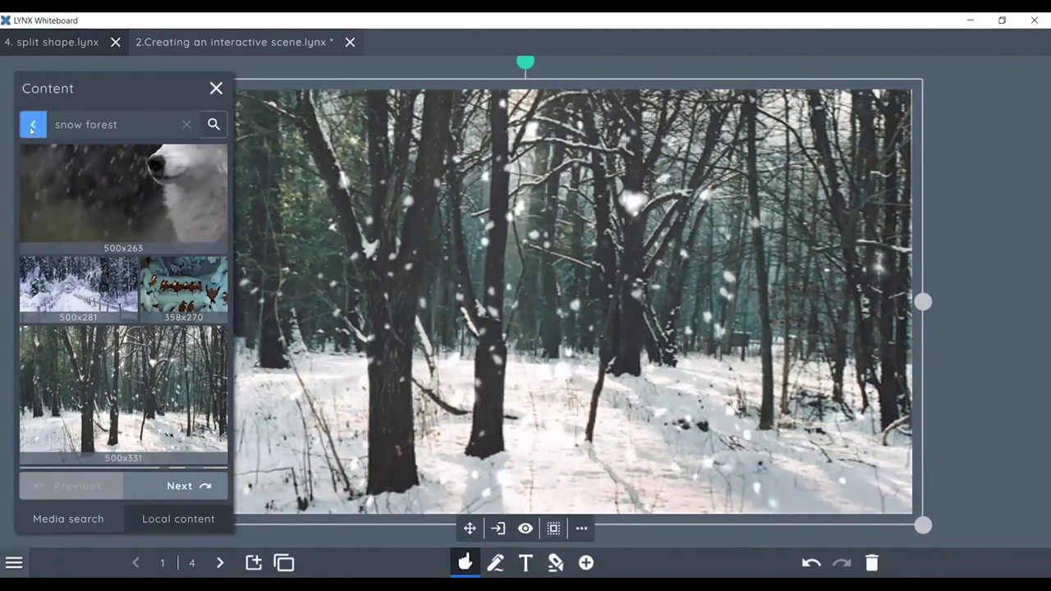
pyautogui.doubleClick(138, 123)
pyautogui.press('BackSpace')
pyautogui.press('BackSpace')
pyautogui.press('BackSpace')
pyautogui.press('BackSpace')
pyautogui.press('BackSpace')
pyautogui.press('BackSpace')
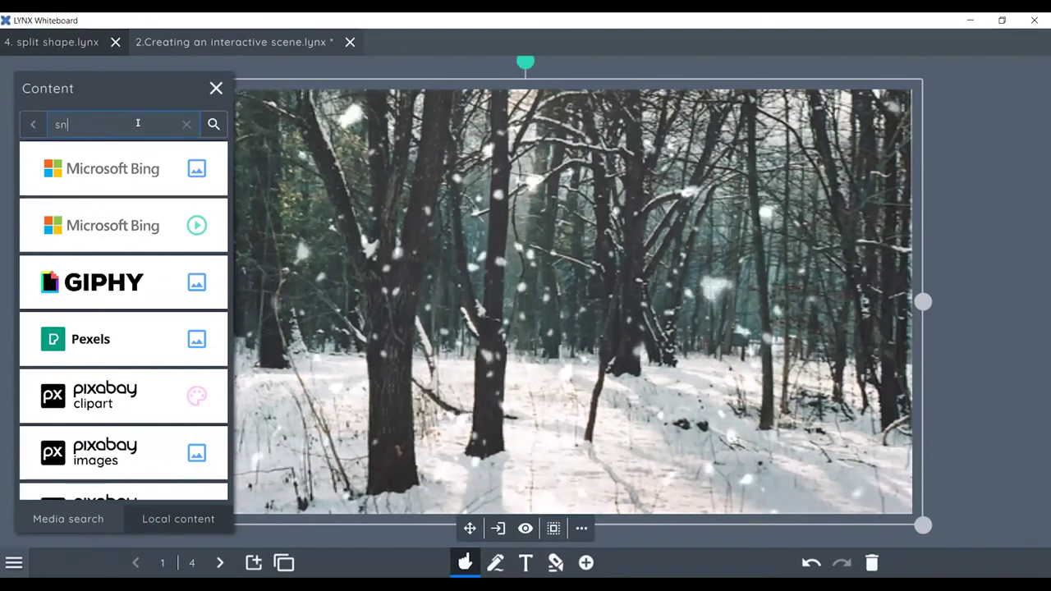
pyautogui.write('gru')
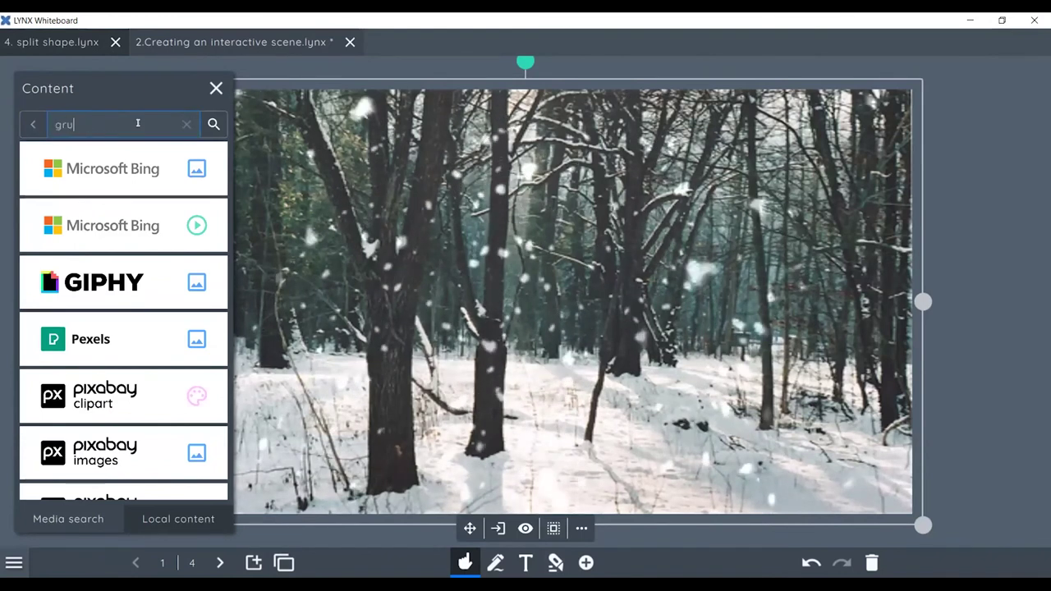
pyautogui.write('ffalo')
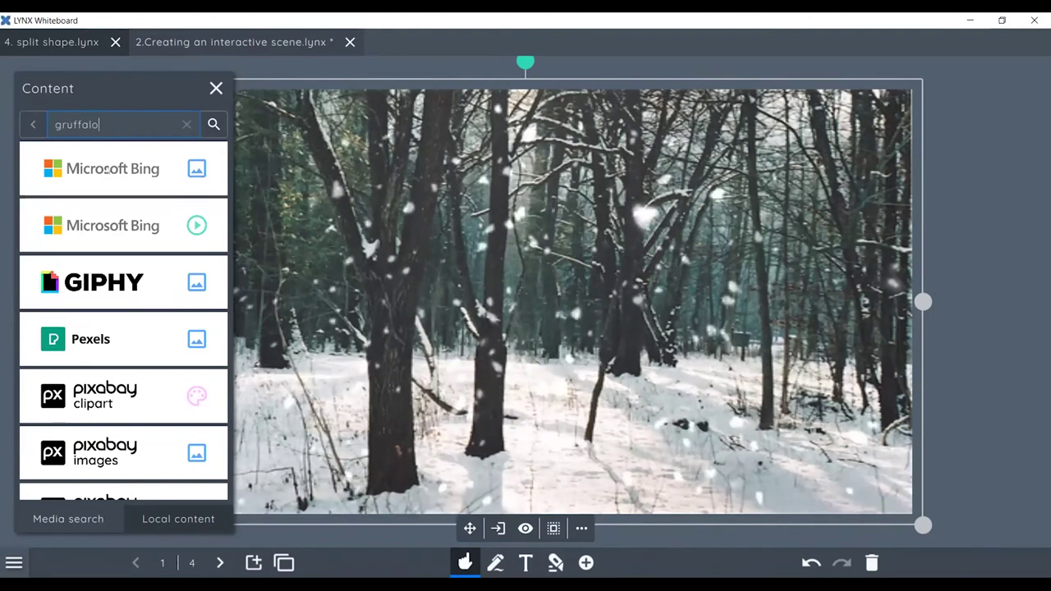
pyautogui.click(105, 168)
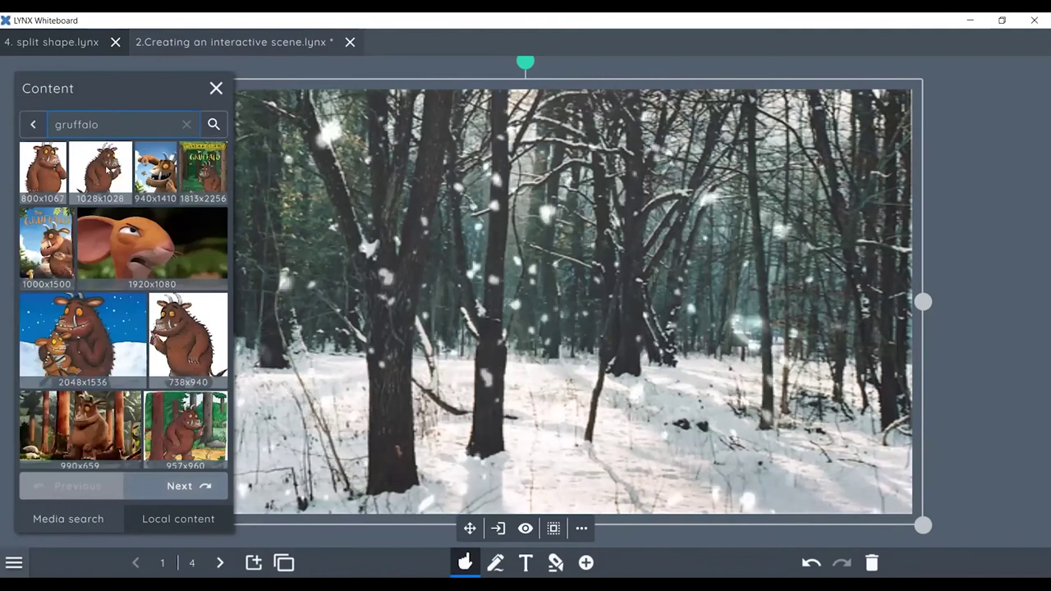
pyautogui.moveTo(96, 168); pyautogui.dragTo(325, 218)
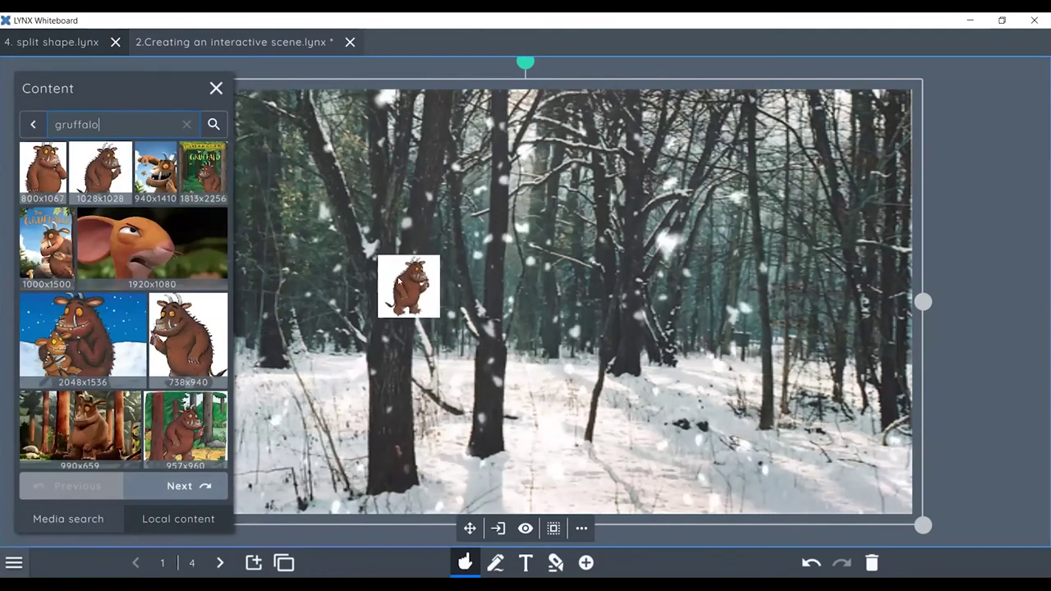
# Search for "gruffalo mouse" and add the mouse sitting on a rock and the pointing mouse to the slide.
pyautogui.click(127, 125)
pyautogui.write('mouse')
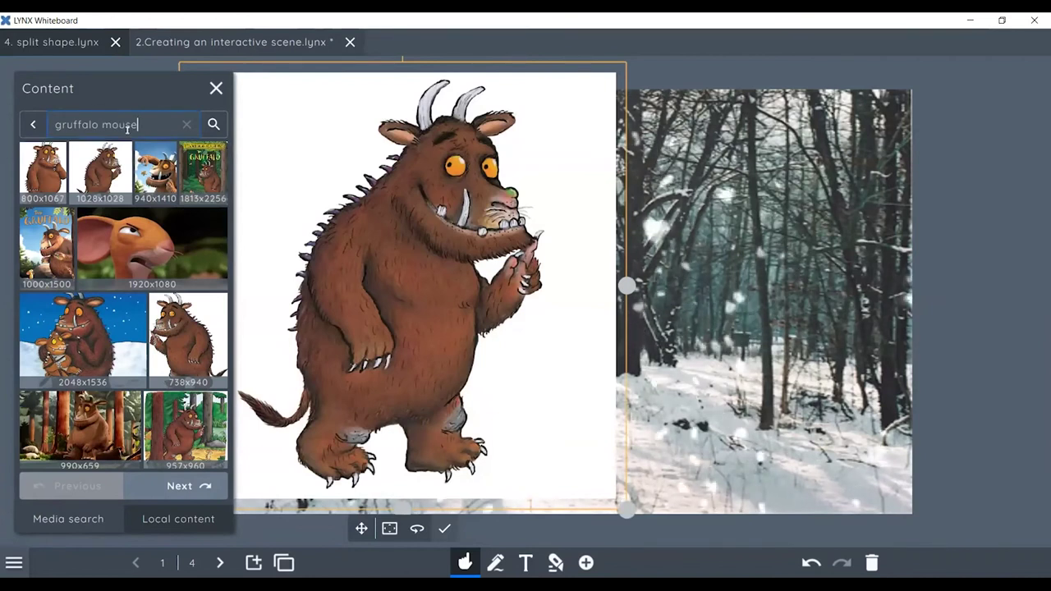
pyautogui.press('Return')
pyautogui.moveTo(196, 177); pyautogui.dragTo(567, 175)
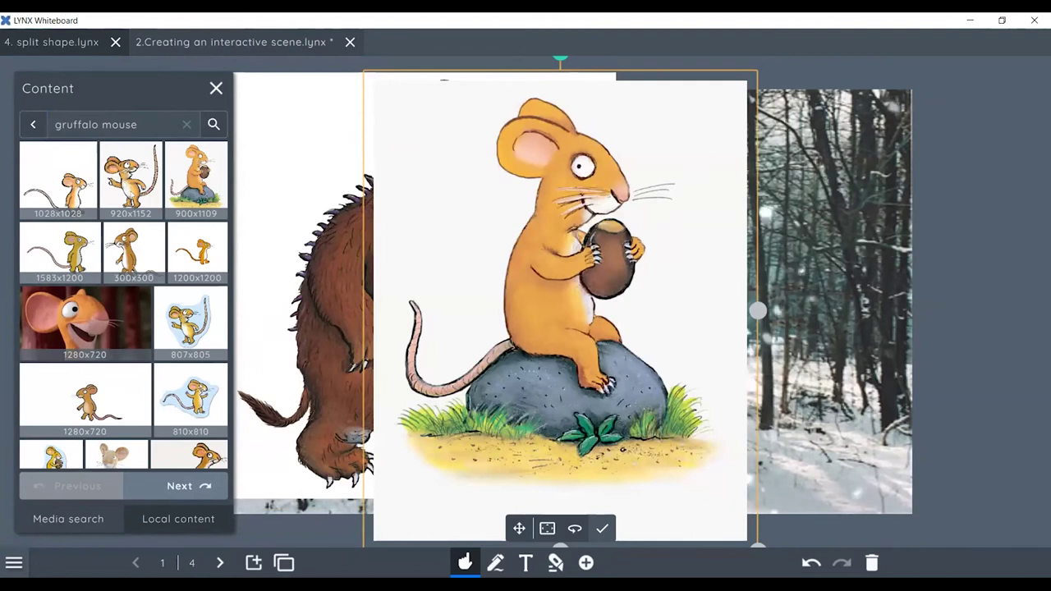
pyautogui.moveTo(131, 176); pyautogui.dragTo(642, 225)
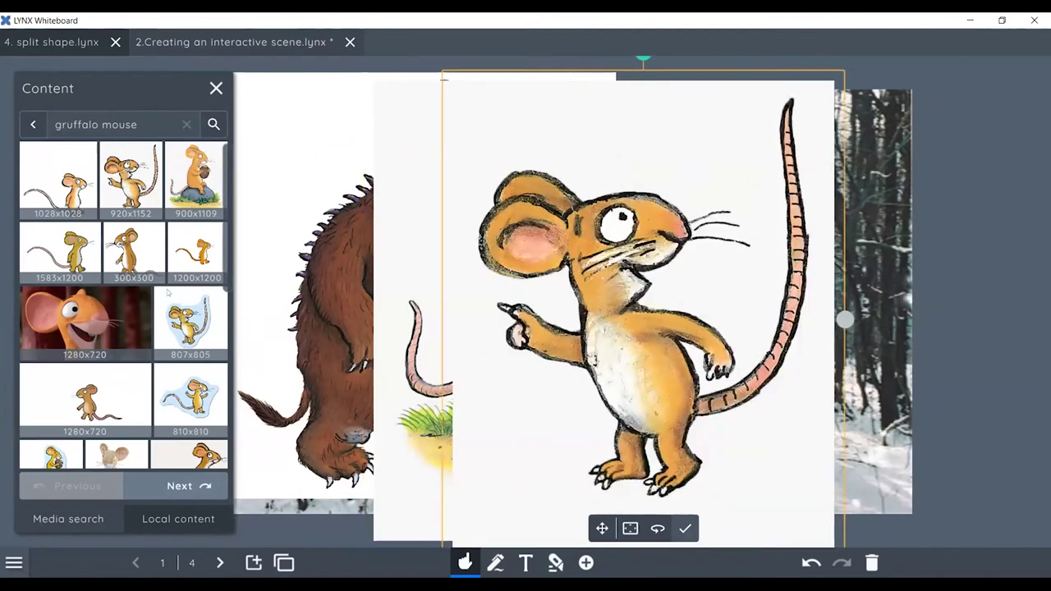
# Search for "gruffalo owl", add the 1000x1049 owl with raised wings to the slide, and close the content search.
pyautogui.click(146, 122)
pyautogui.press('BackSpace')
pyautogui.press('BackSpace')
pyautogui.press('BackSpace')
pyautogui.press('BackSpace')
pyautogui.press('BackSpace')
pyautogui.write('owl')
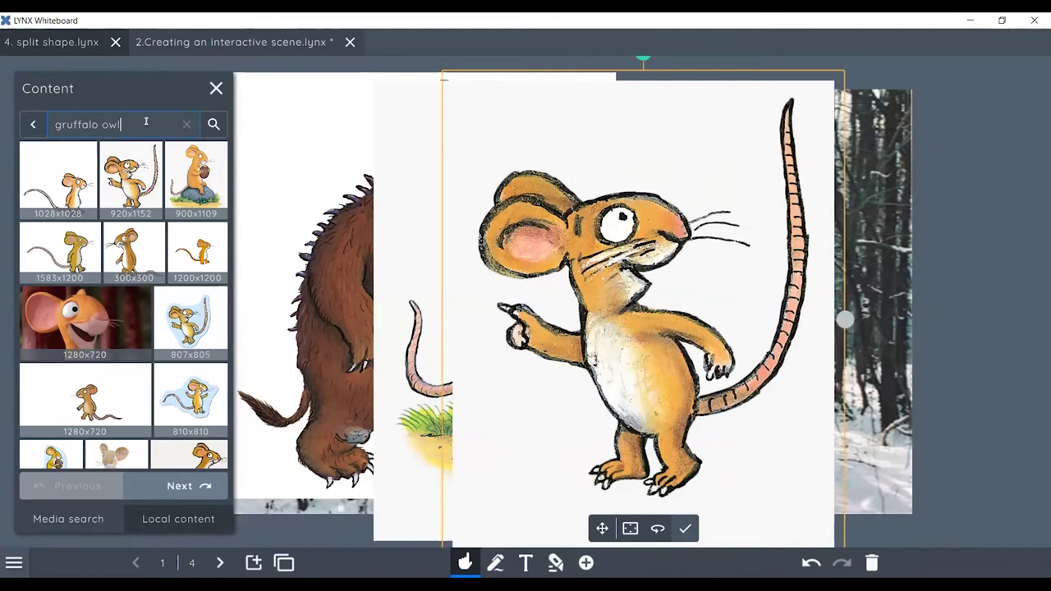
pyautogui.press('Return')
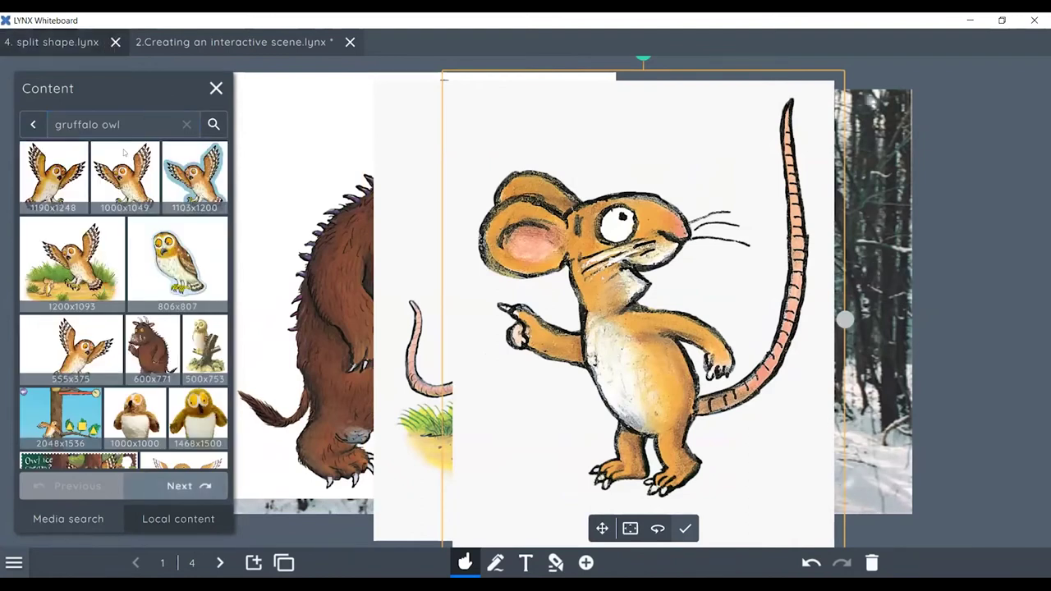
pyautogui.moveTo(125, 152); pyautogui.dragTo(776, 189)
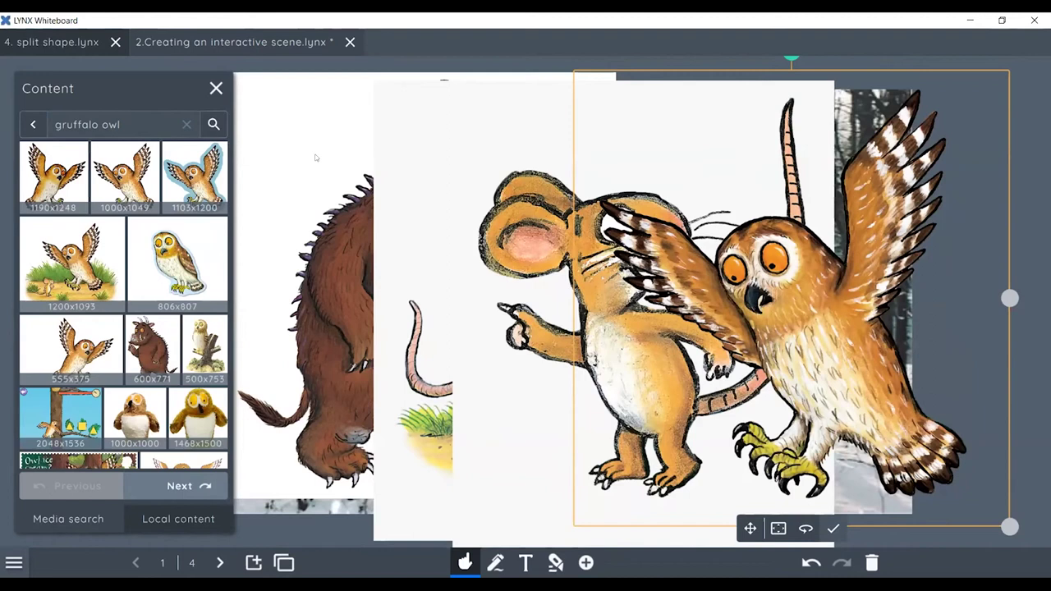
pyautogui.click(215, 89)
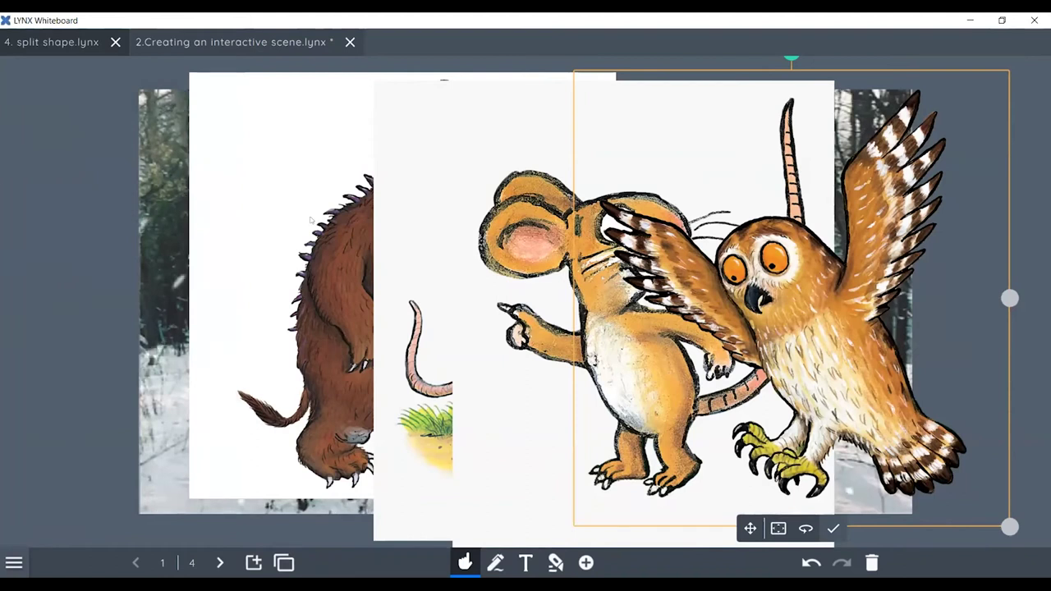
# Shrink the Gruffalo picture and the owl picture to roughly a third to half of their size.
pyautogui.click(572, 314)
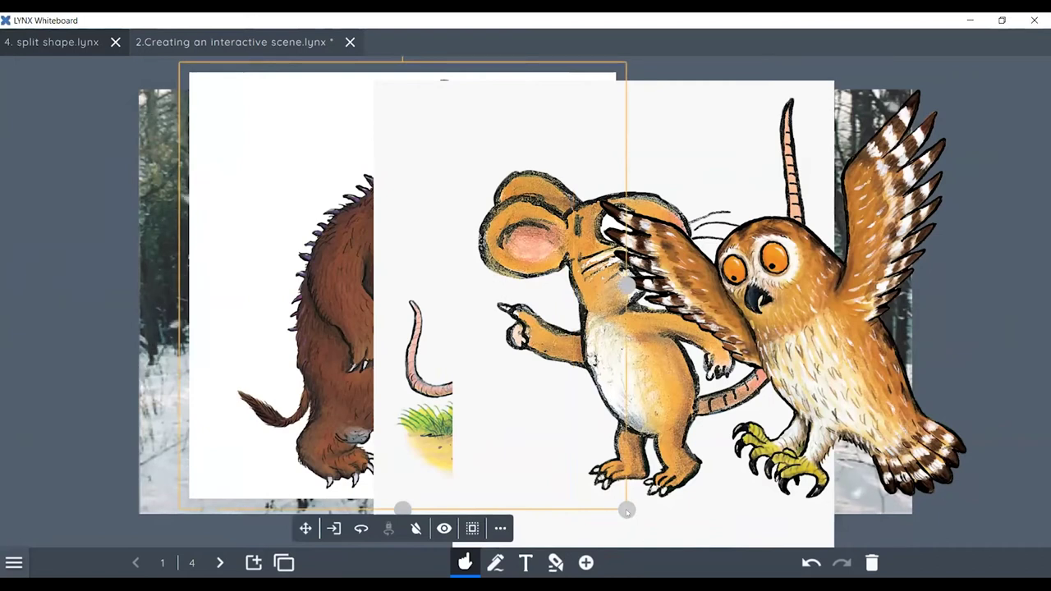
pyautogui.moveTo(626, 510); pyautogui.dragTo(347, 230)
pyautogui.click(944, 460)
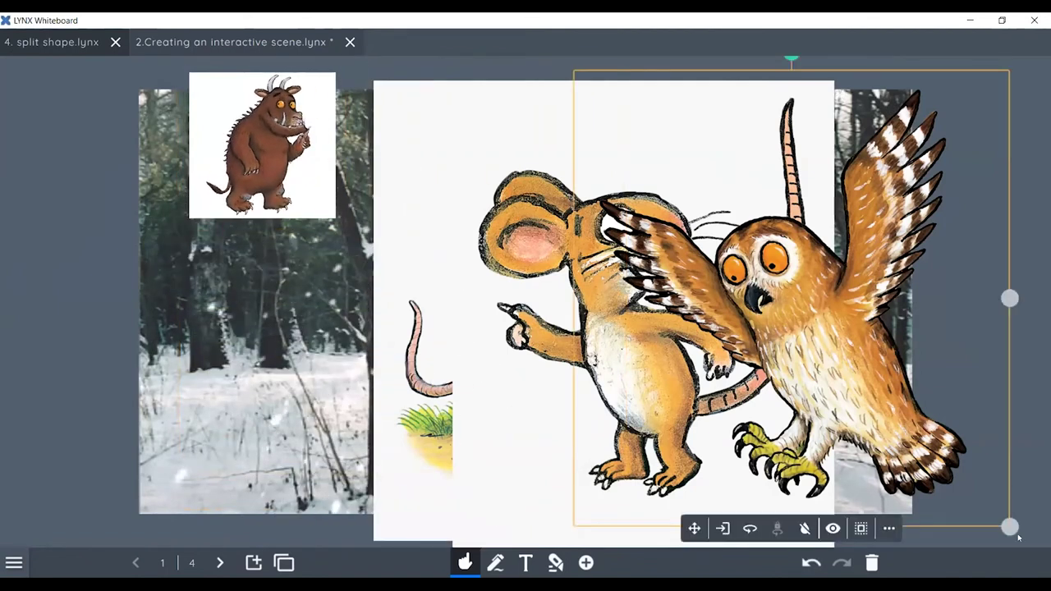
pyautogui.moveTo(1012, 528); pyautogui.dragTo(763, 268)
# Shrink the pointing mouse picture and move it to the slide's lower-left corner, below the Gruffalo.
pyautogui.click(657, 369)
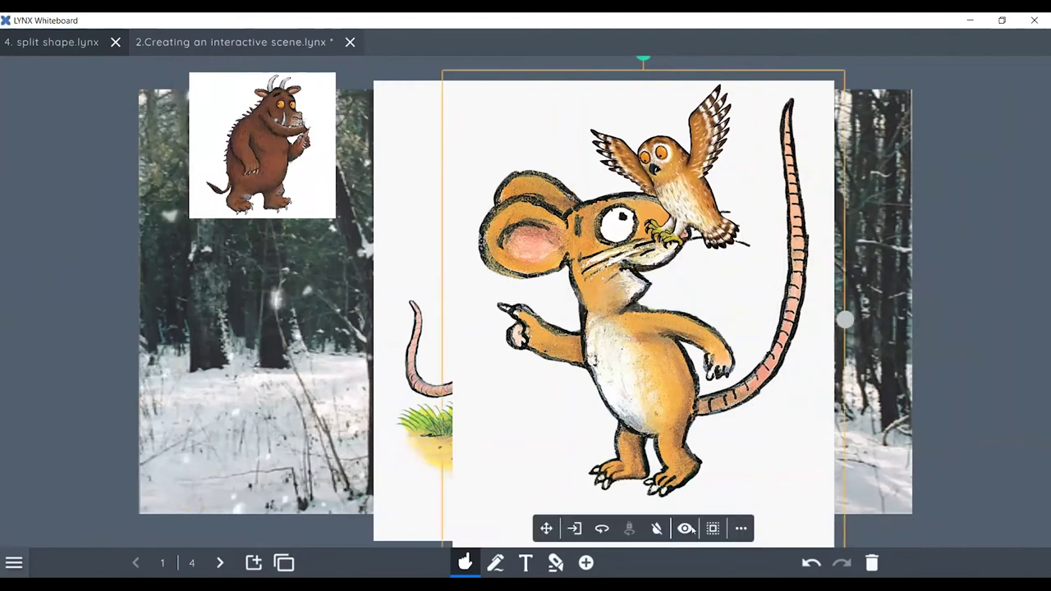
pyautogui.moveTo(845, 545); pyautogui.dragTo(494, 235)
pyautogui.moveTo(419, 279); pyautogui.dragTo(106, 509)
# Shrink the picture of the mouse sitting on the rock, and move the owl further toward the slide's upper-right corner.
pyautogui.click(524, 350)
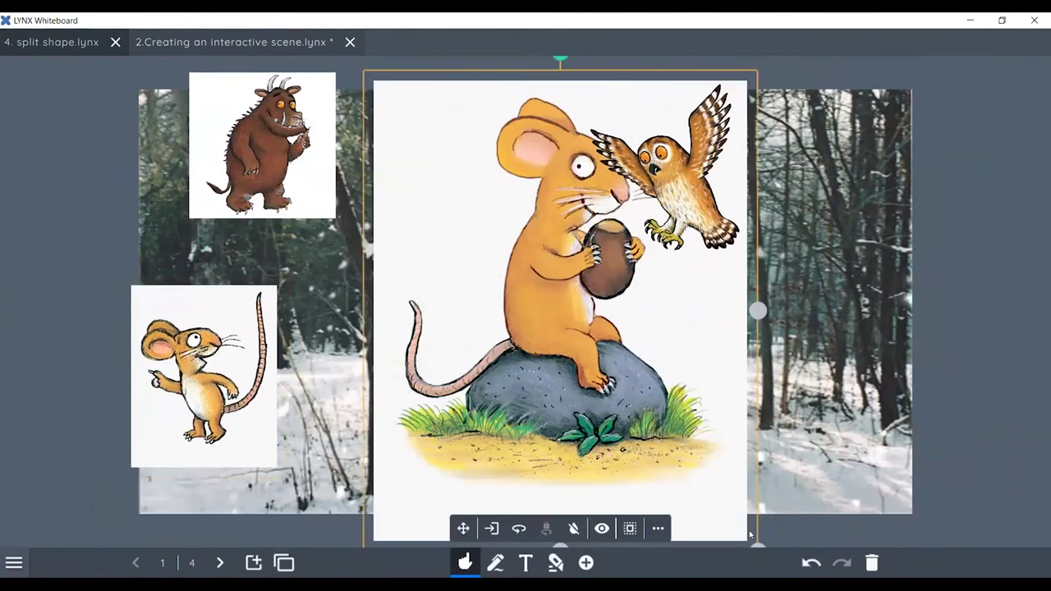
pyautogui.moveTo(757, 554); pyautogui.dragTo(536, 280)
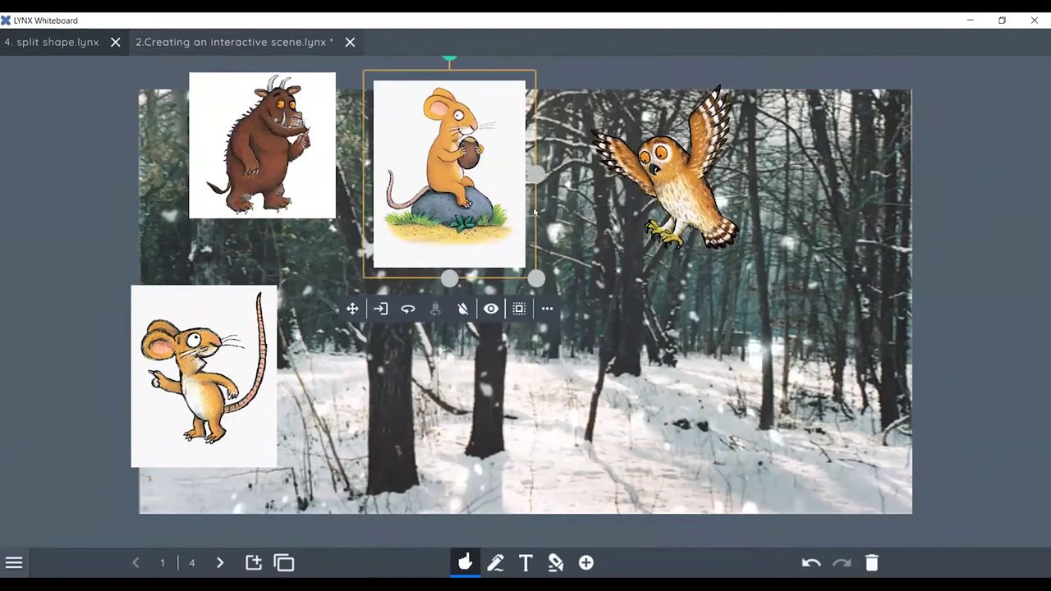
pyautogui.click(670, 169)
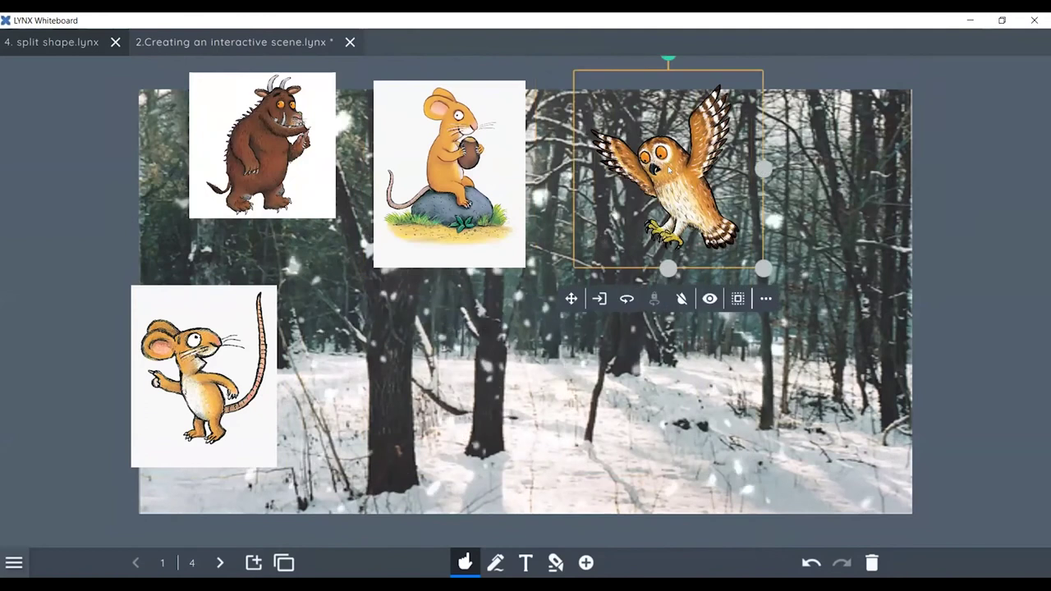
pyautogui.moveTo(667, 170); pyautogui.dragTo(736, 177)
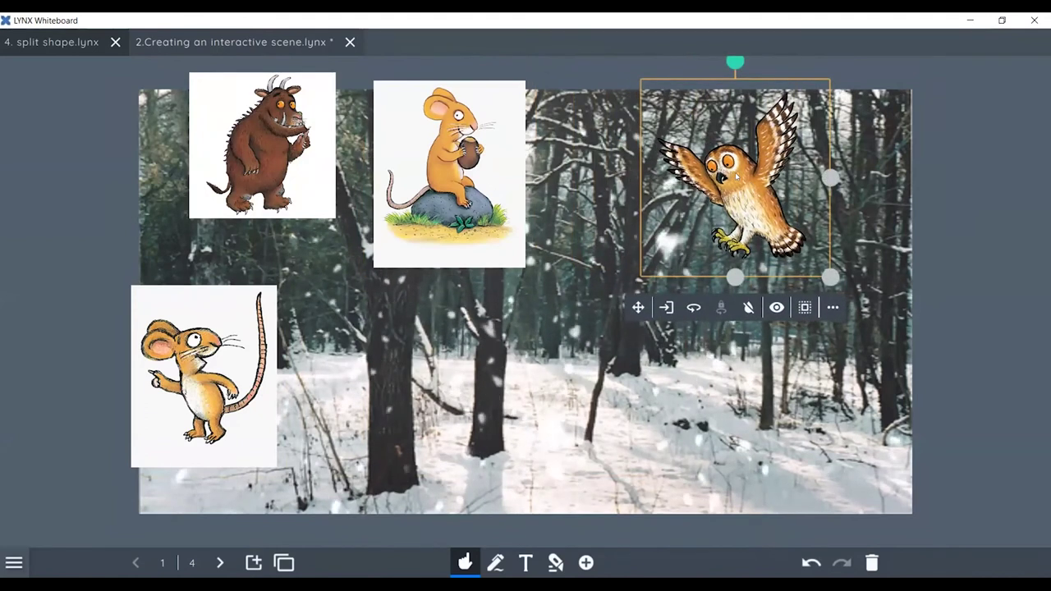
# Shrink the owl to about two thirds of its size and move it against the slide's right edge, among the upper trees.
pyautogui.moveTo(831, 276); pyautogui.dragTo(768, 206)
pyautogui.moveTo(706, 152); pyautogui.dragTo(848, 212)
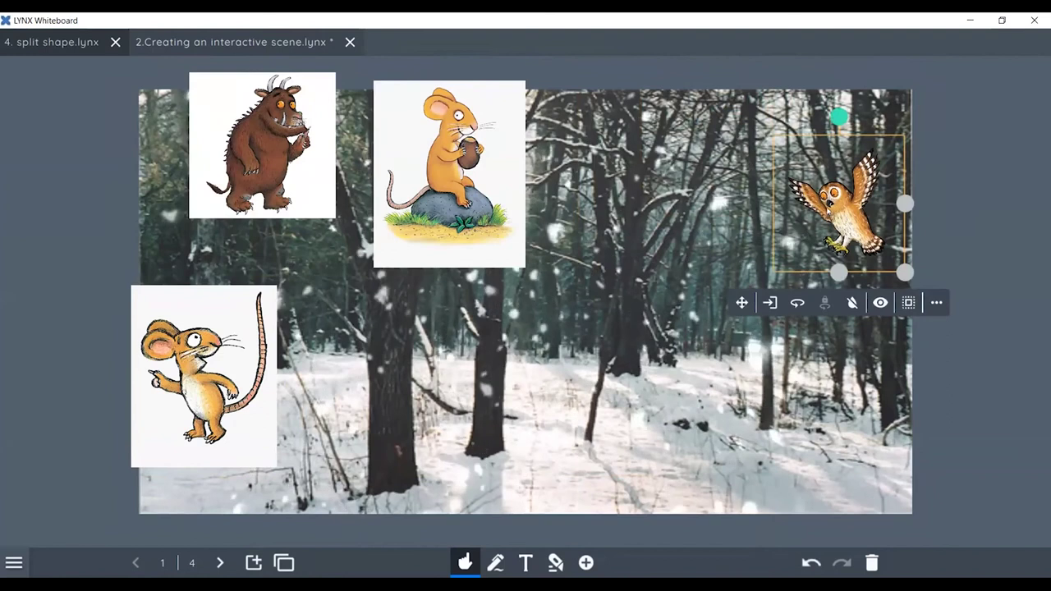
pyautogui.click(622, 276)
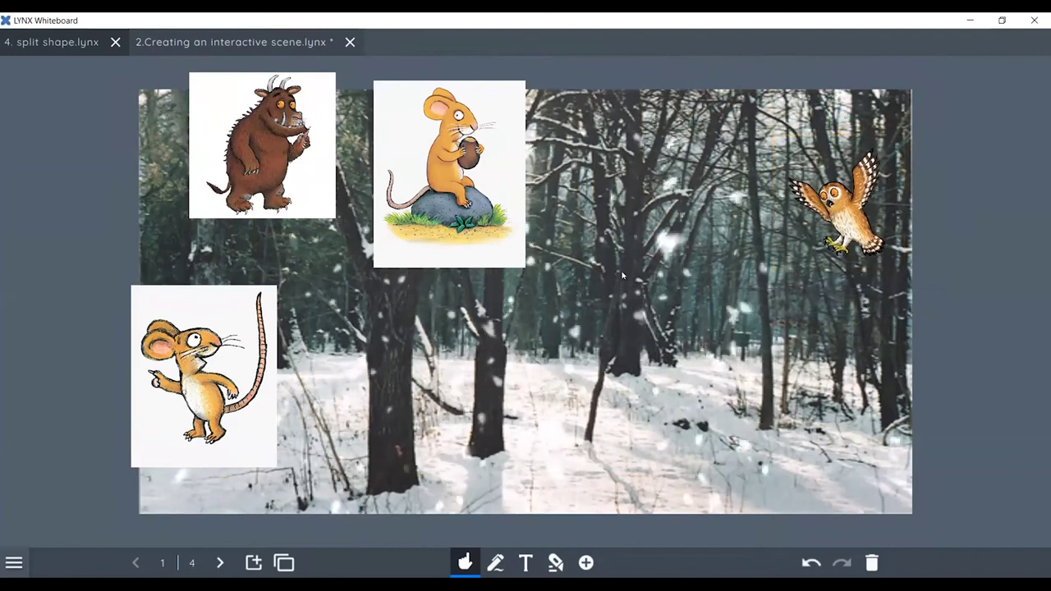
# Remove the backgrounds from the mouse on the rock, the Gruffalo and the pointing mouse, and move the Gruffalo onto the thick tree trunk.
pyautogui.click(468, 152)
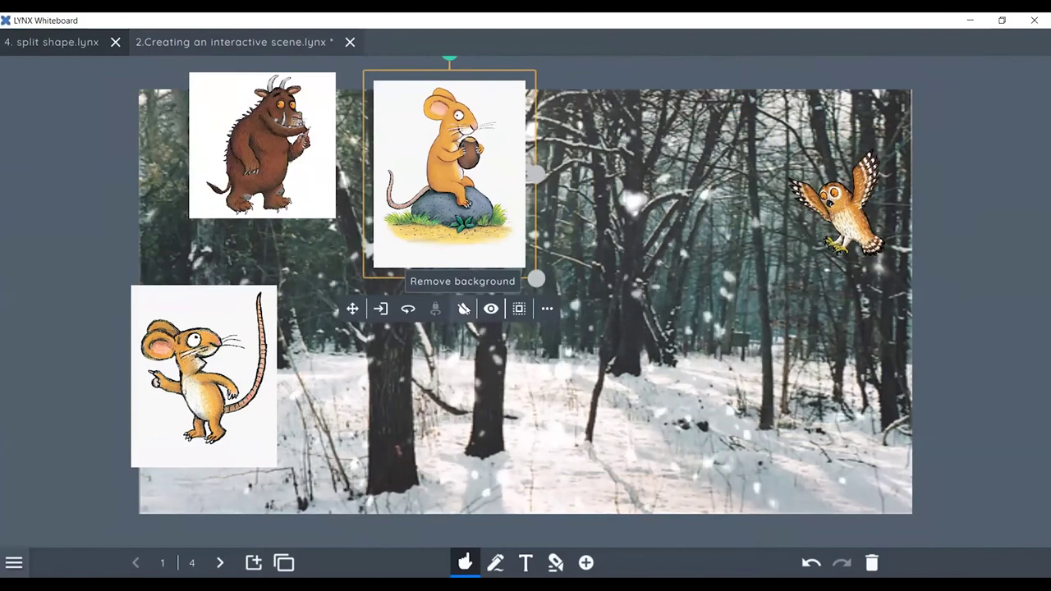
pyautogui.click(464, 309)
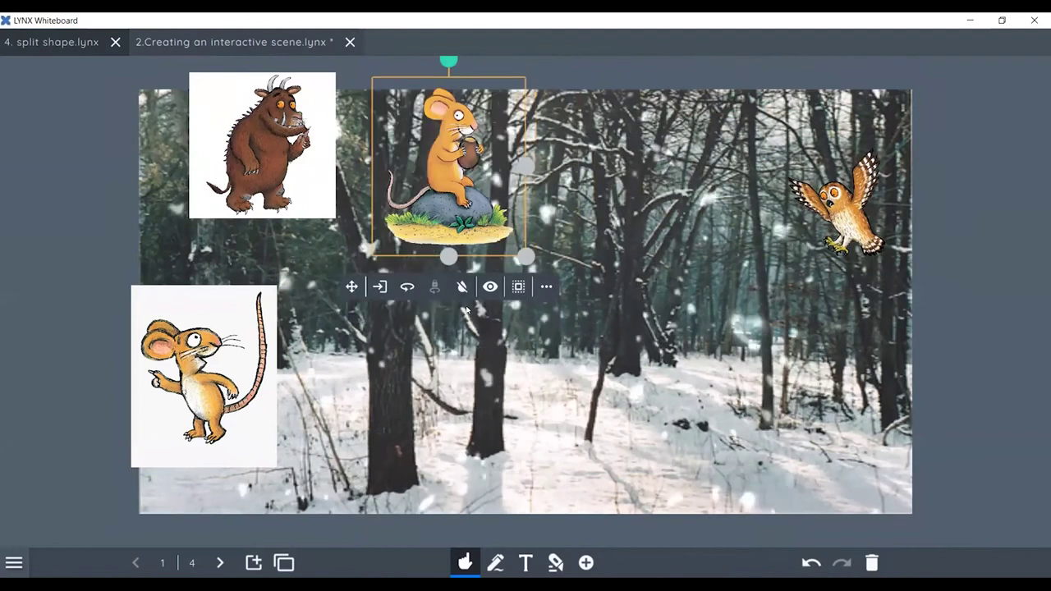
pyautogui.click(290, 175)
pyautogui.click(276, 259)
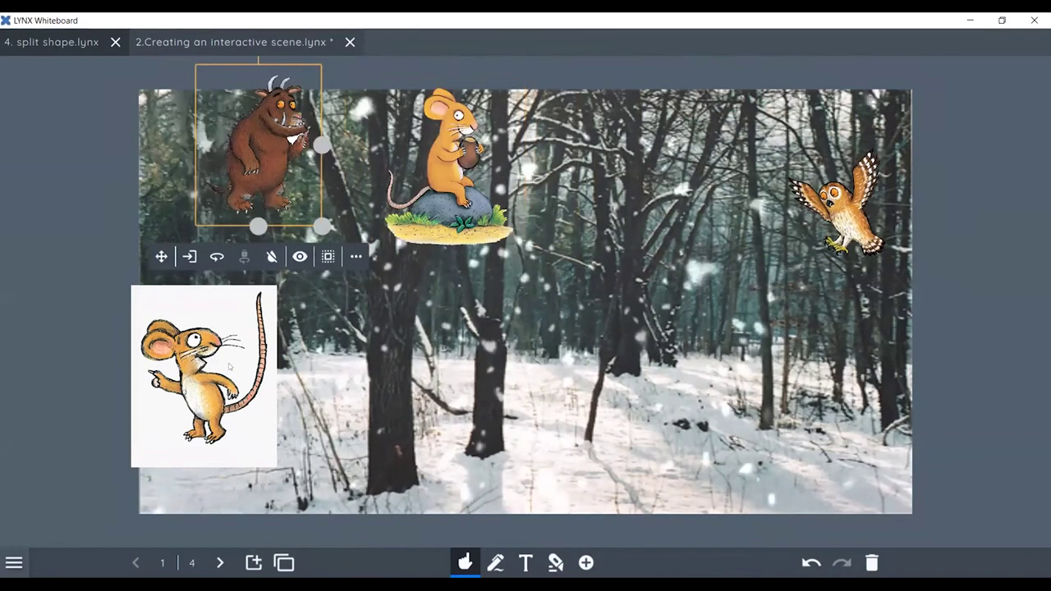
pyautogui.click(251, 394)
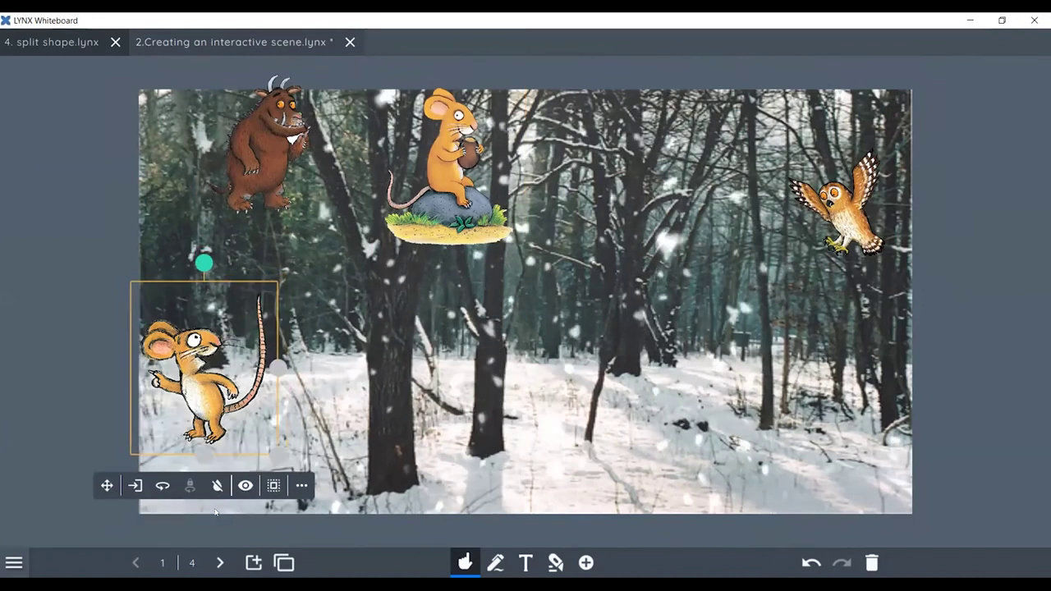
pyautogui.moveTo(301, 204); pyautogui.dragTo(412, 355)
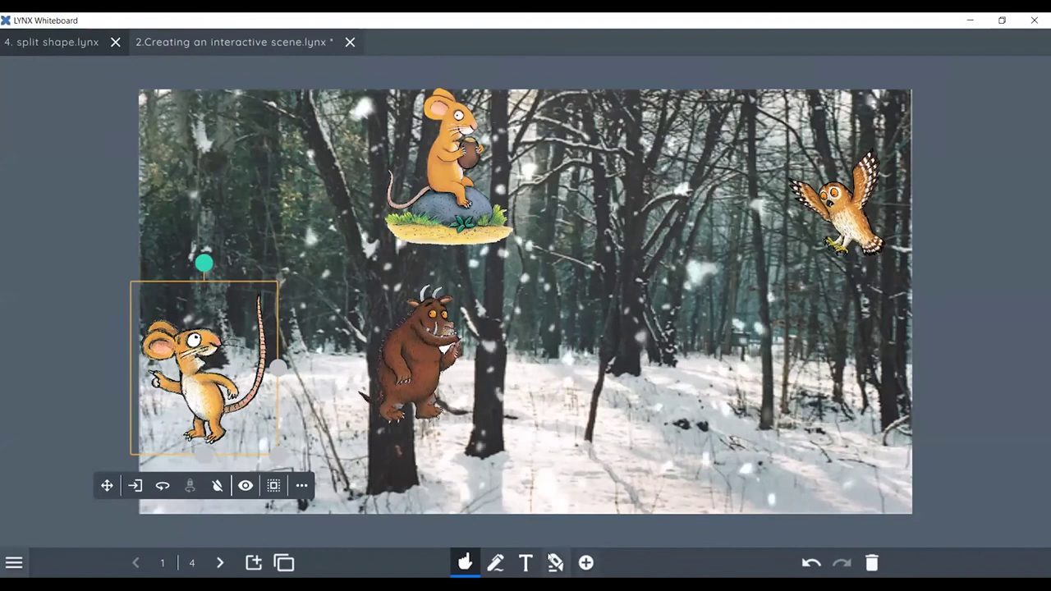
# Examine the Fill tool's colour palette for the pointing mouse and the Gruffalo, including the transparent colour #00ffffff.
pyautogui.click(555, 563)
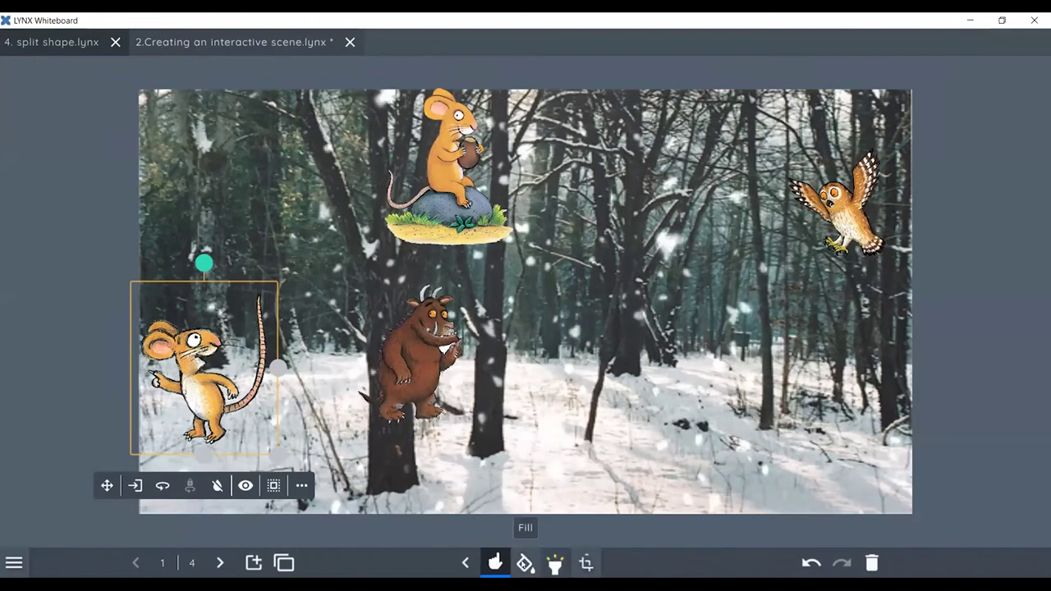
pyautogui.click(524, 563)
pyautogui.click(525, 563)
pyautogui.click(525, 563)
pyautogui.click(525, 563)
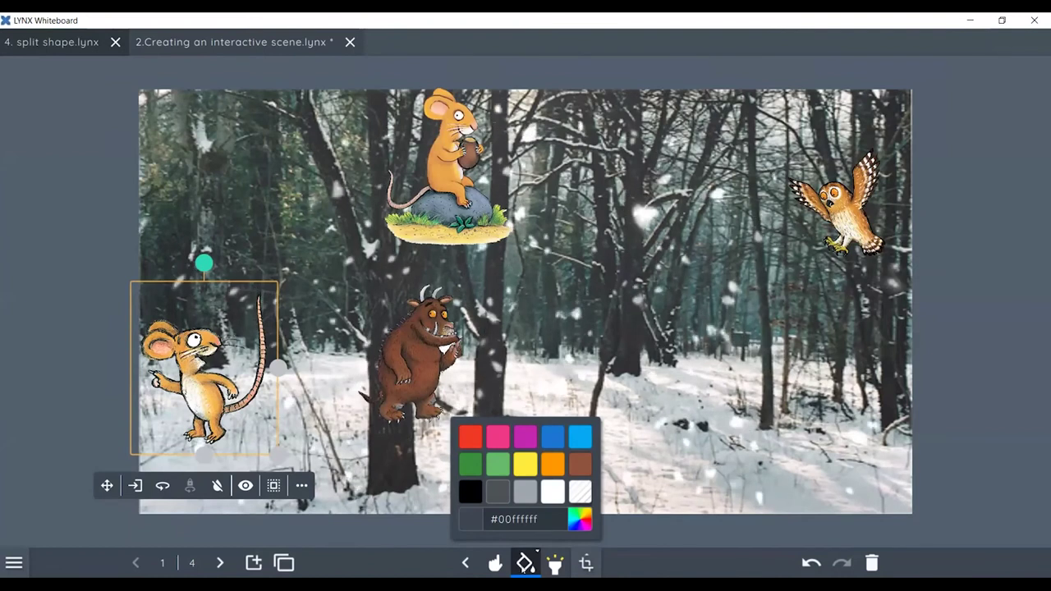
pyautogui.click(496, 563)
pyautogui.click(415, 345)
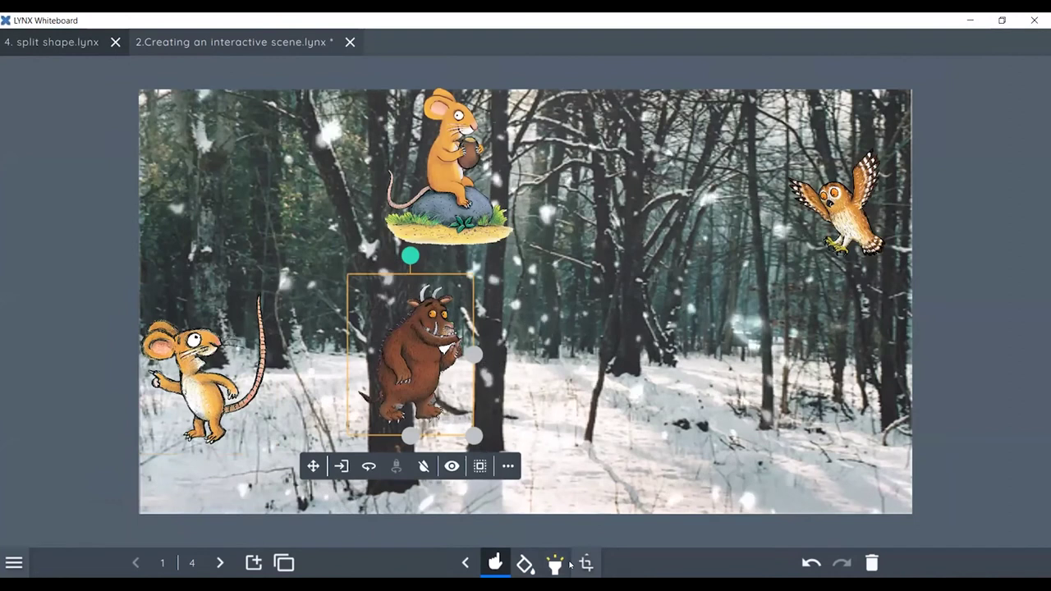
pyautogui.click(526, 563)
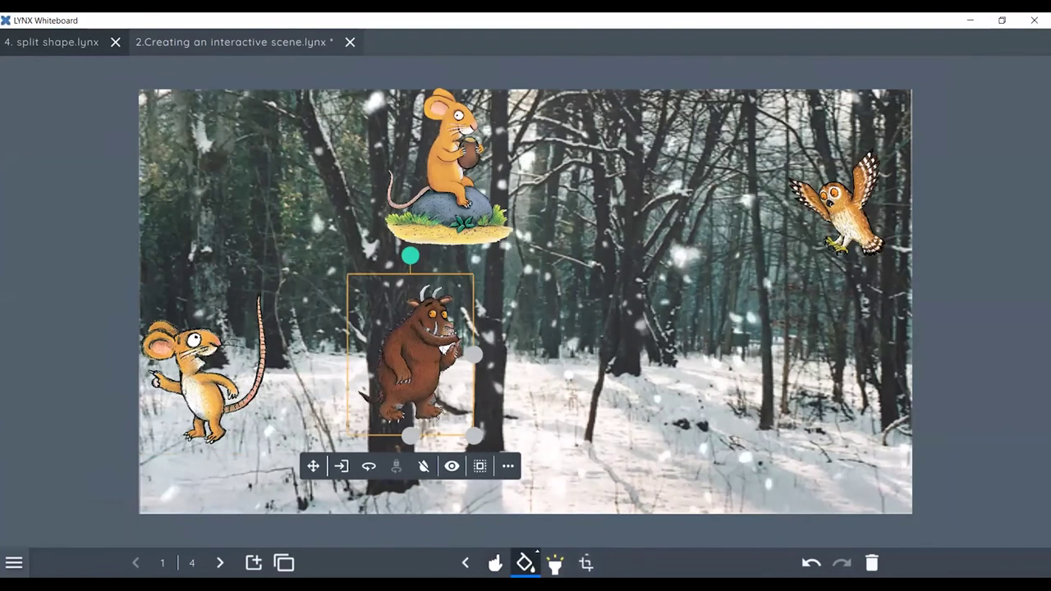
pyautogui.click(525, 563)
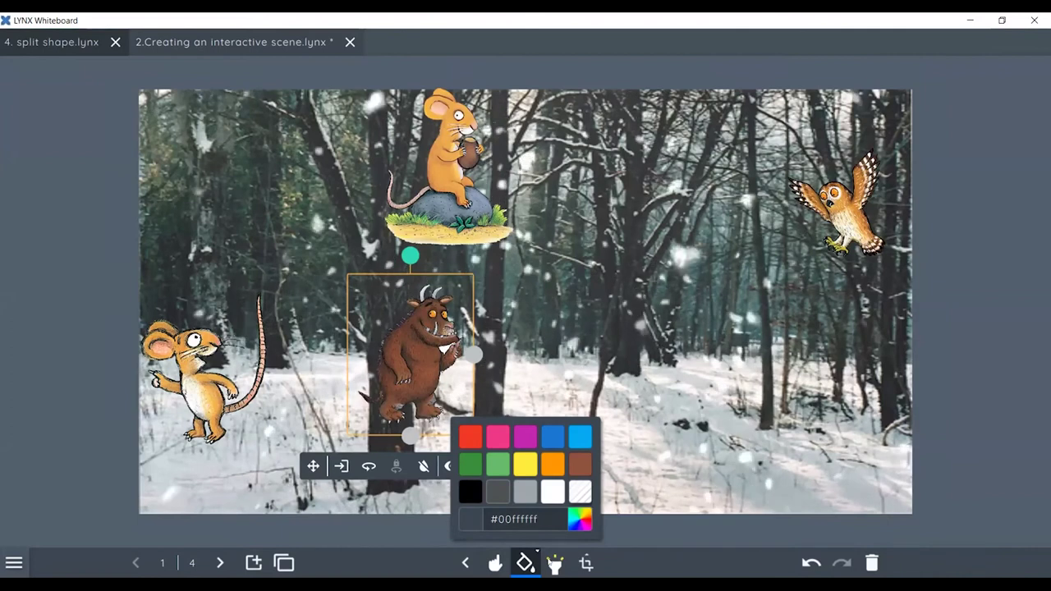
pyautogui.click(495, 562)
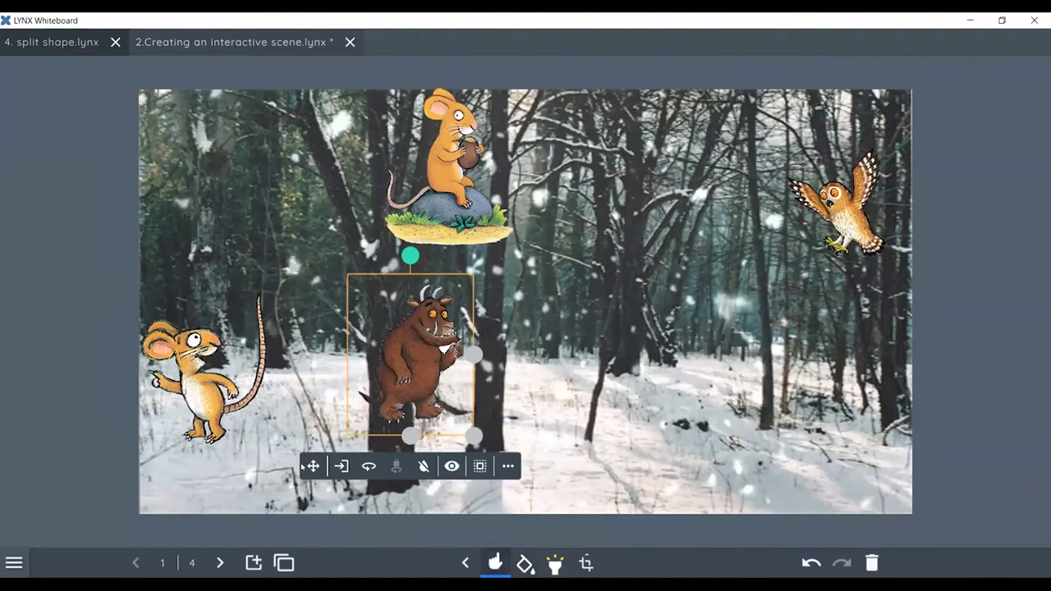
pyautogui.click(301, 413)
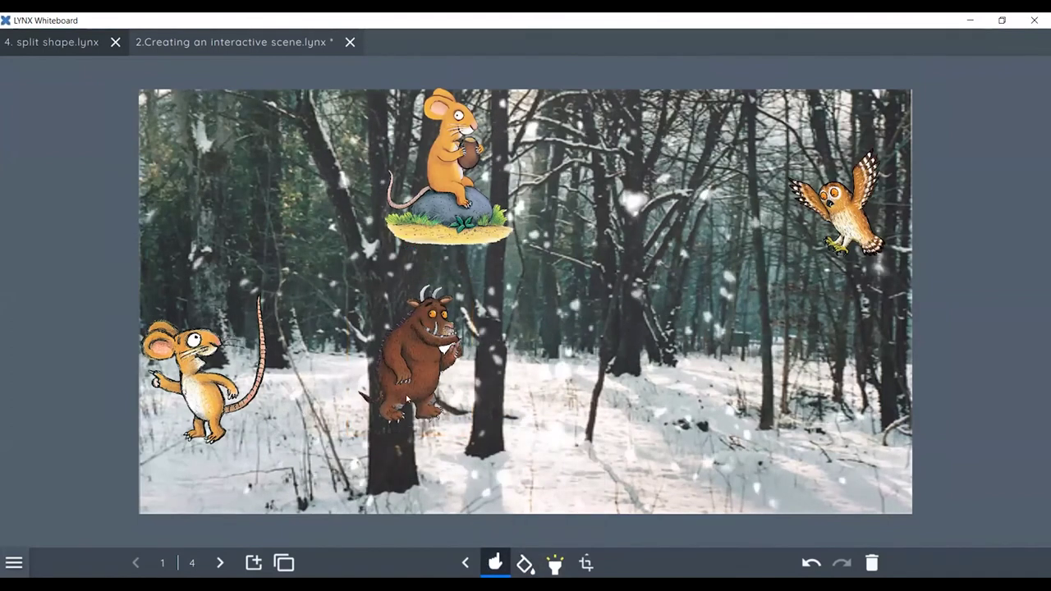
# Shrink the mouse on the rock to well under half size and place it in the distance between the central trees.
pyautogui.click(448, 197)
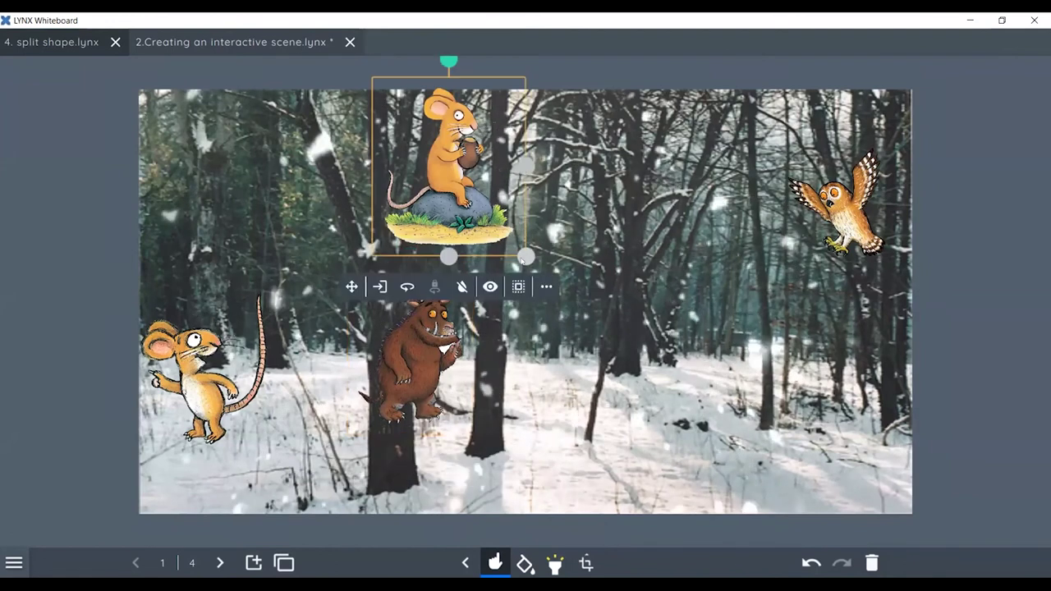
pyautogui.moveTo(525, 257); pyautogui.dragTo(433, 145)
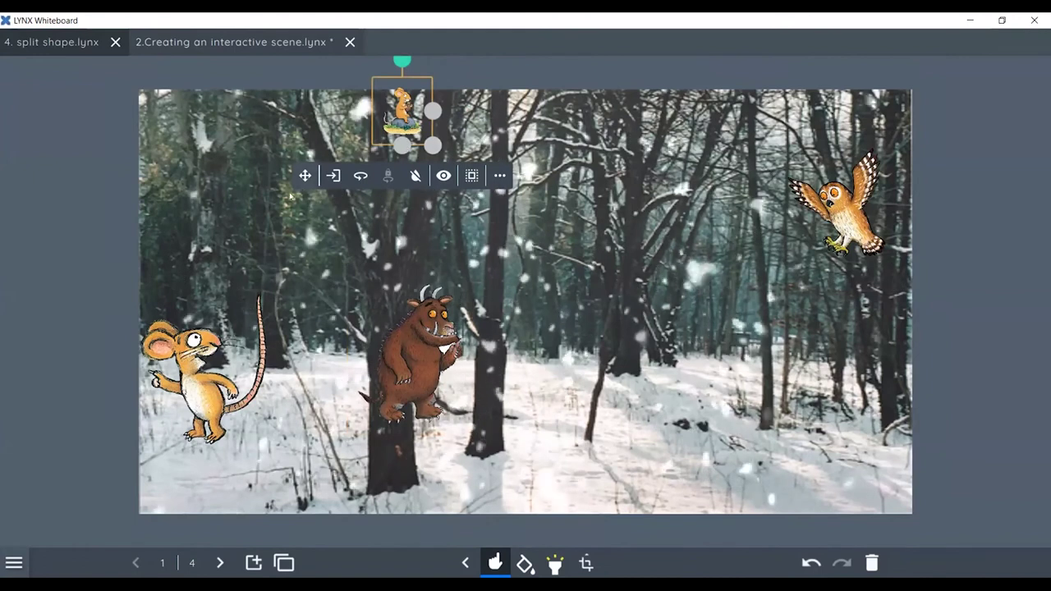
pyautogui.moveTo(305, 176); pyautogui.dragTo(480, 400)
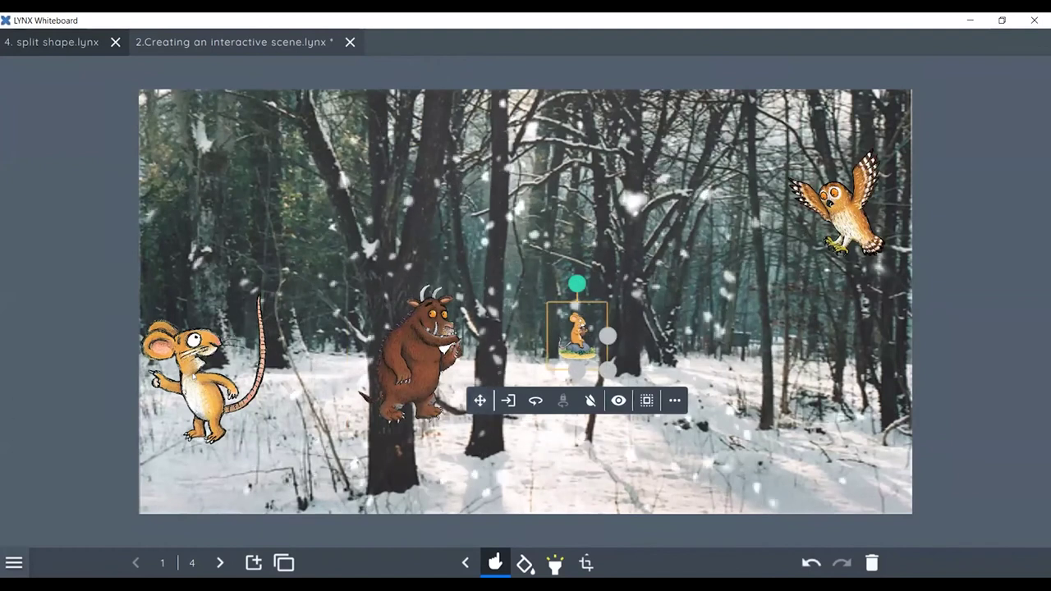
# Shrink the pointing mouse and place it in the slide's lower-right corner, and move the Gruffalo to the lower-left corner.
pyautogui.click(236, 401)
pyautogui.moveTo(236, 401); pyautogui.dragTo(874, 493)
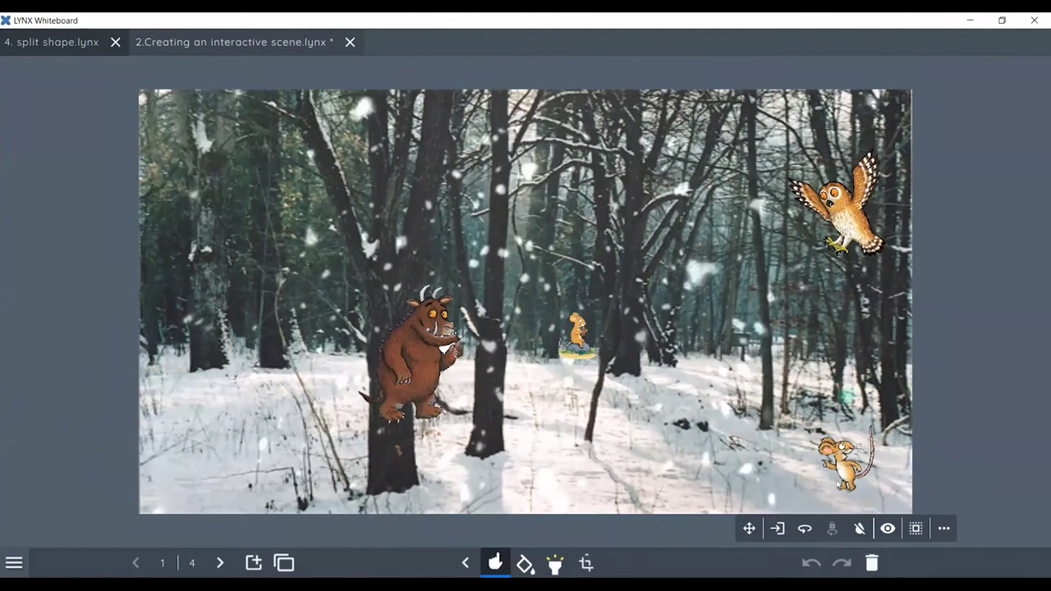
pyautogui.click(412, 348)
pyautogui.moveTo(412, 349); pyautogui.dragTo(232, 428)
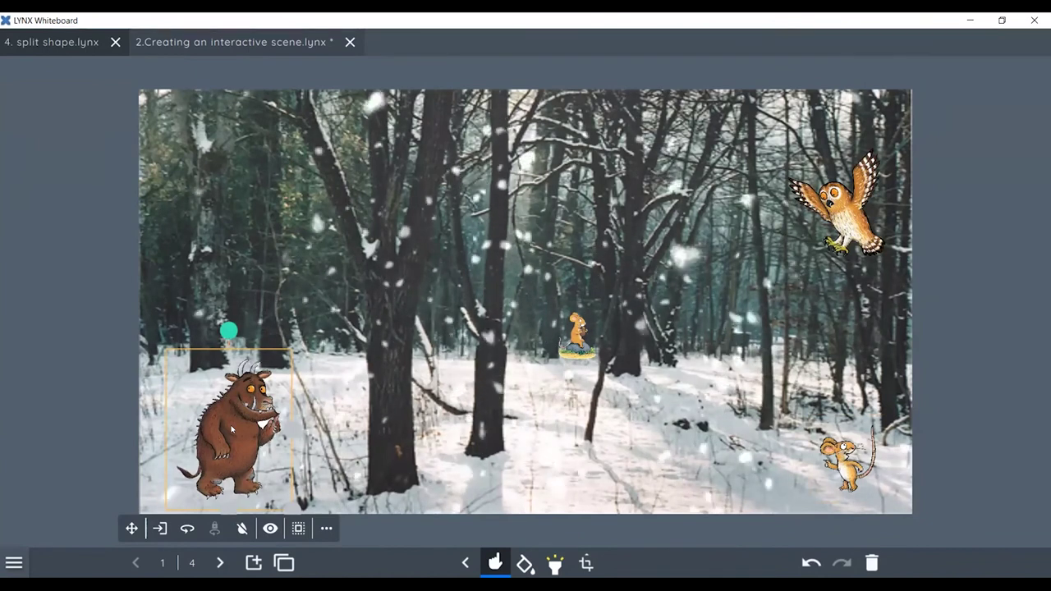
# Search the media content for "snow cave forest", add the 900x675 snowy cave picture to the slide, and close the content search.
pyautogui.click(466, 563)
pyautogui.click(586, 562)
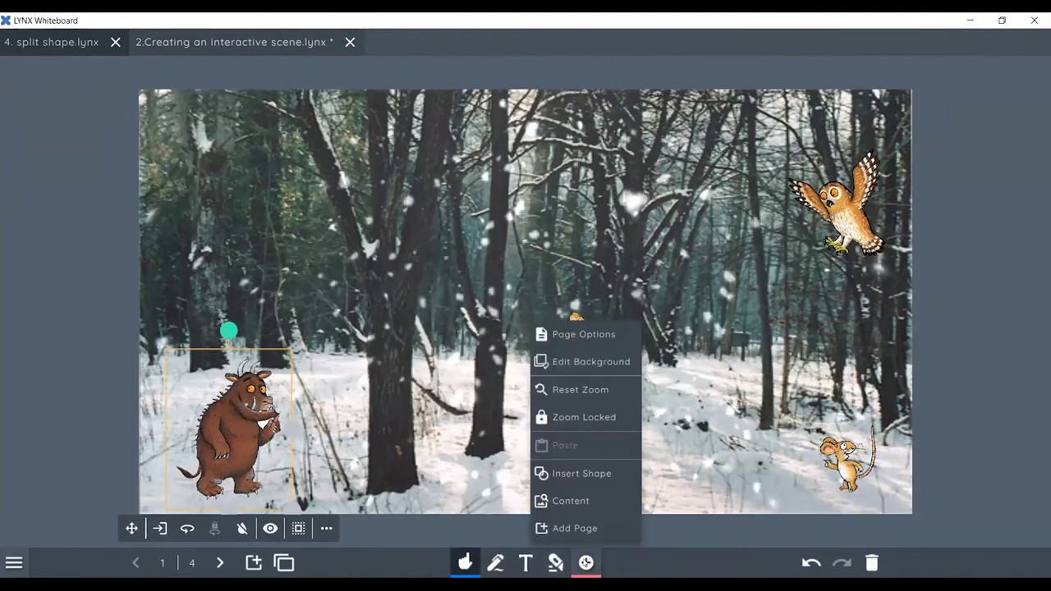
pyautogui.click(584, 502)
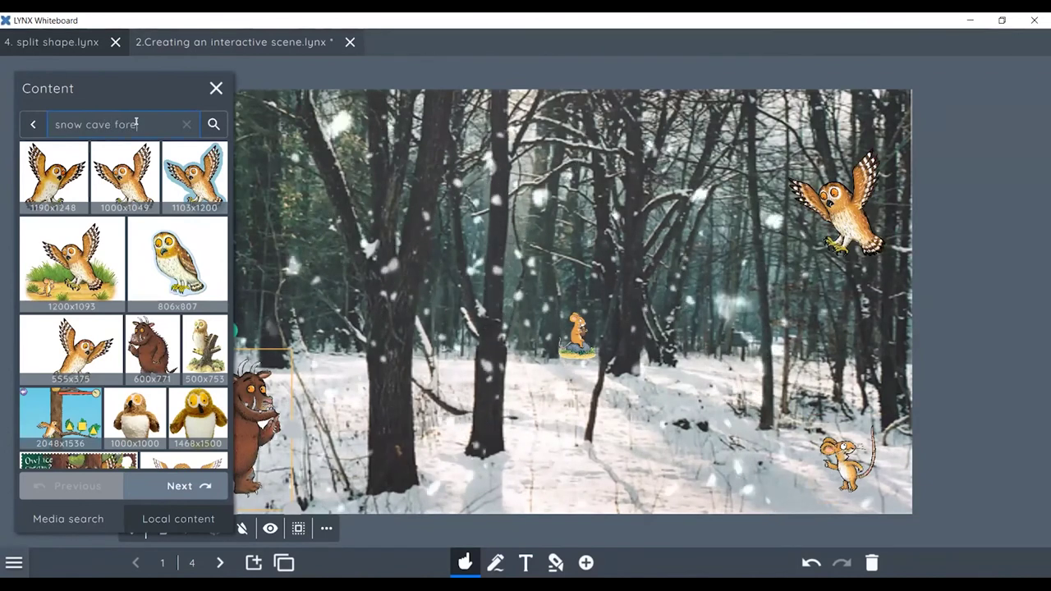
pyautogui.press('Return')
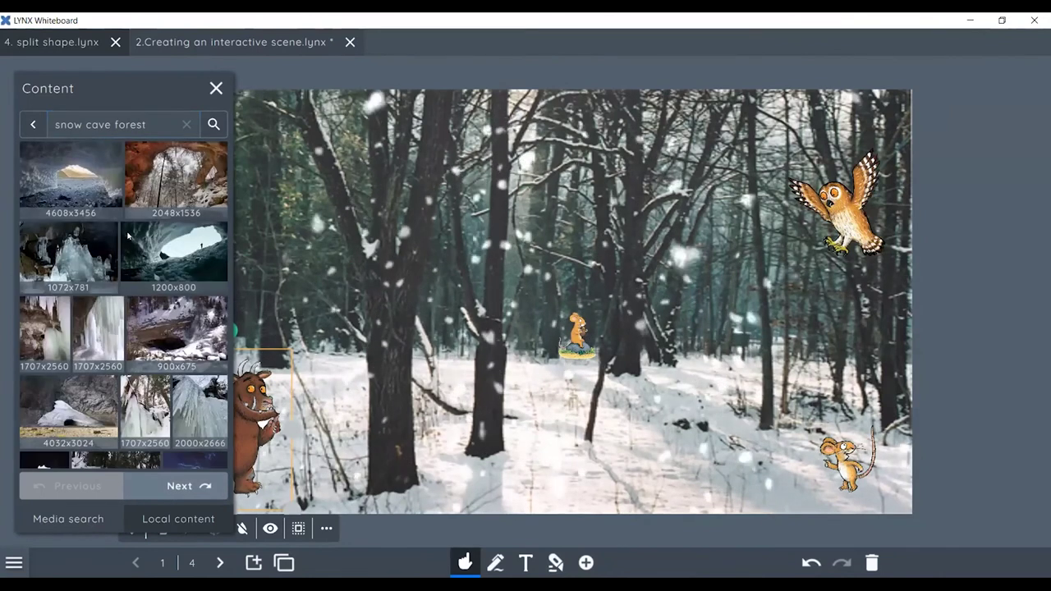
pyautogui.moveTo(168, 314); pyautogui.dragTo(510, 239)
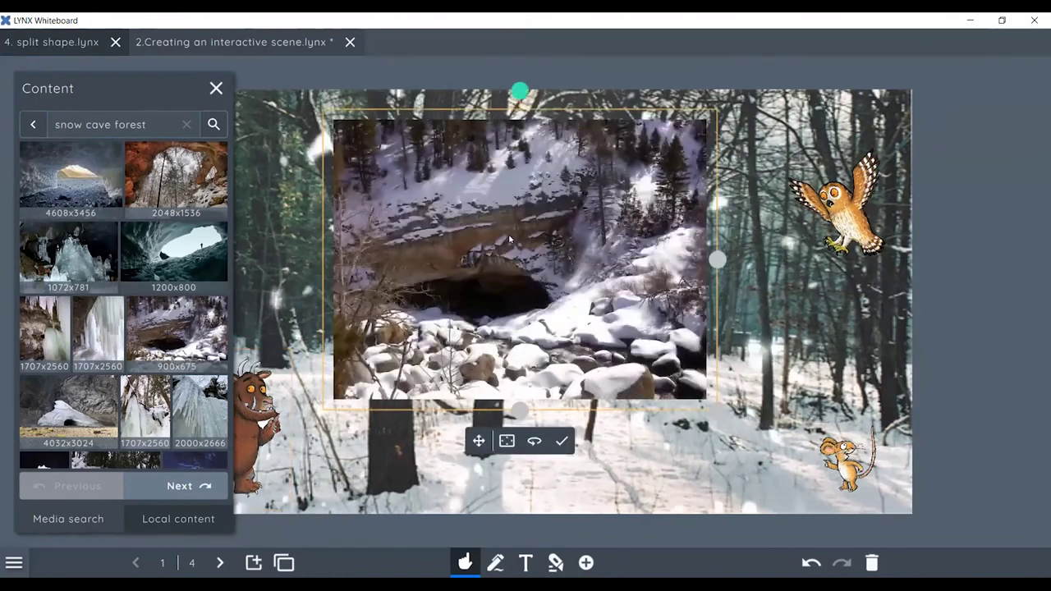
pyautogui.click(215, 89)
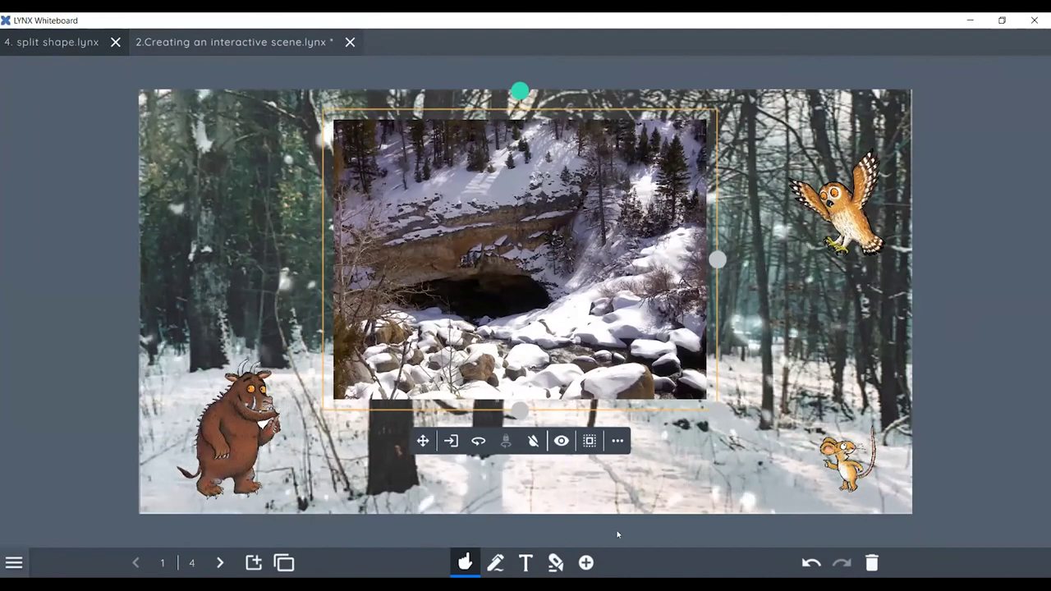
# Crop the cave opening and its rocky, snowy slope out of the cave picture with a freehand outline.
pyautogui.click(559, 563)
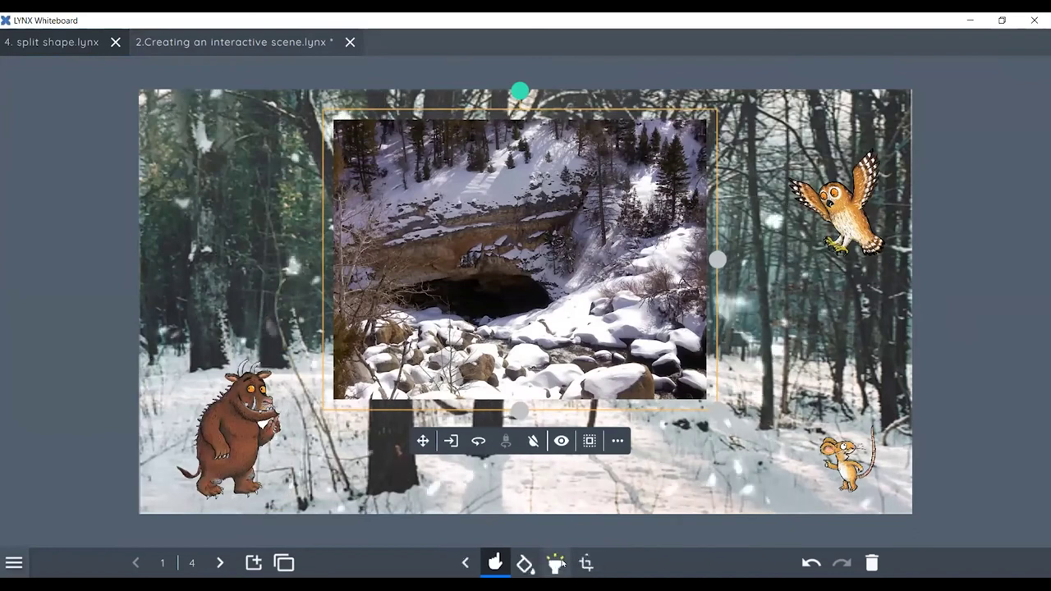
pyautogui.click(585, 563)
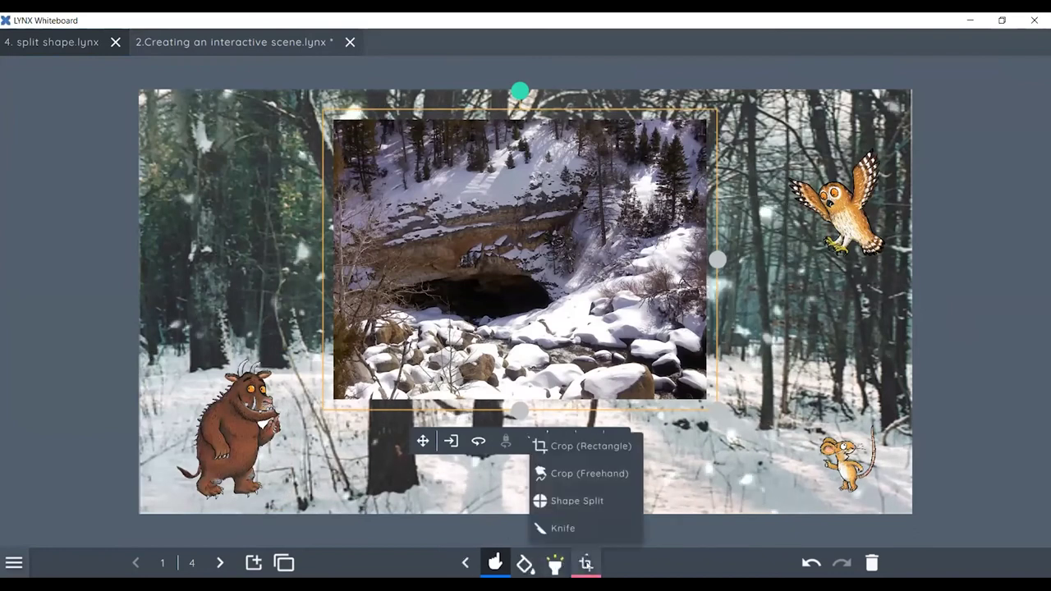
pyautogui.click(584, 474)
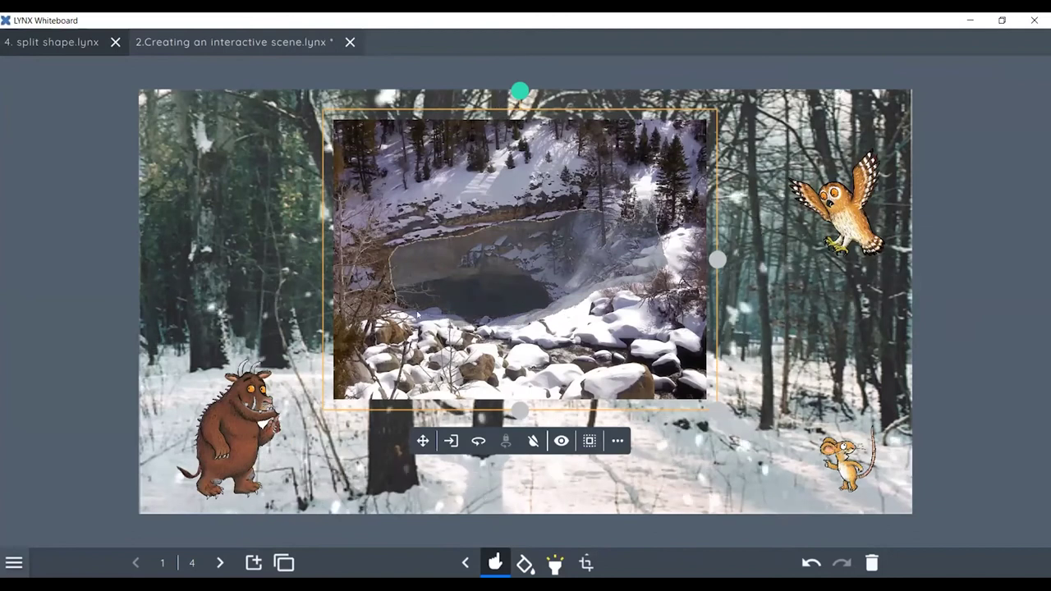
pyautogui.click(394, 301)
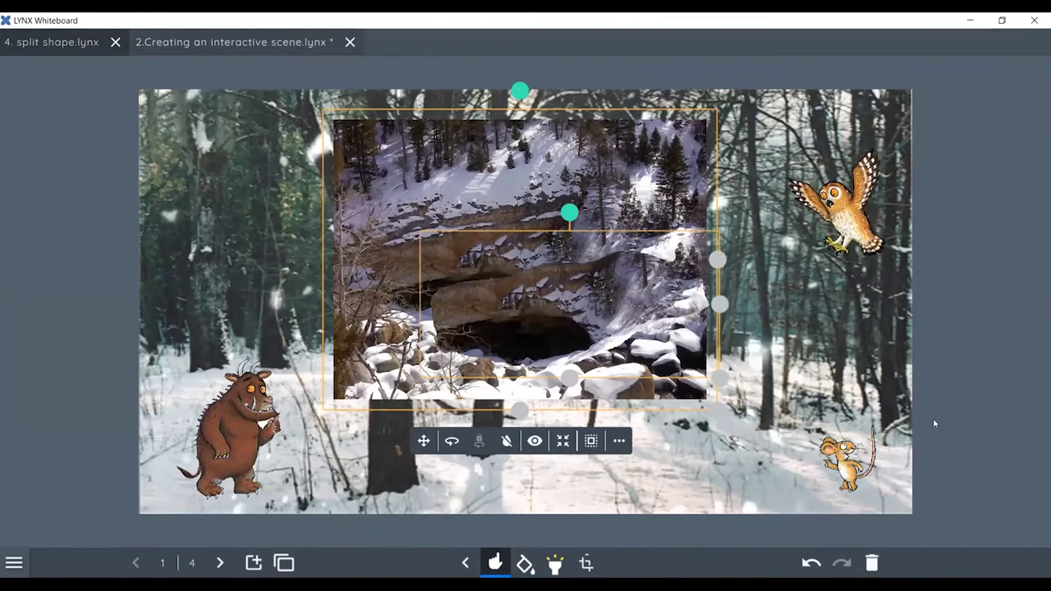
# Move the cave cutout off the original cave picture toward the slide's lower right, and delete the original picture.
pyautogui.click(482, 279)
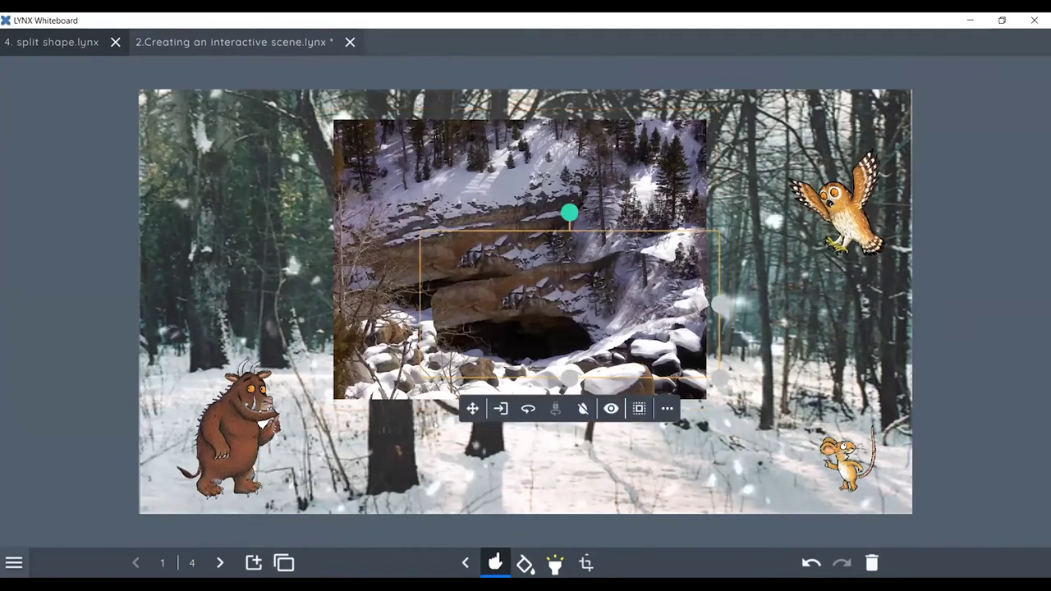
pyautogui.moveTo(472, 408); pyautogui.dragTo(647, 501)
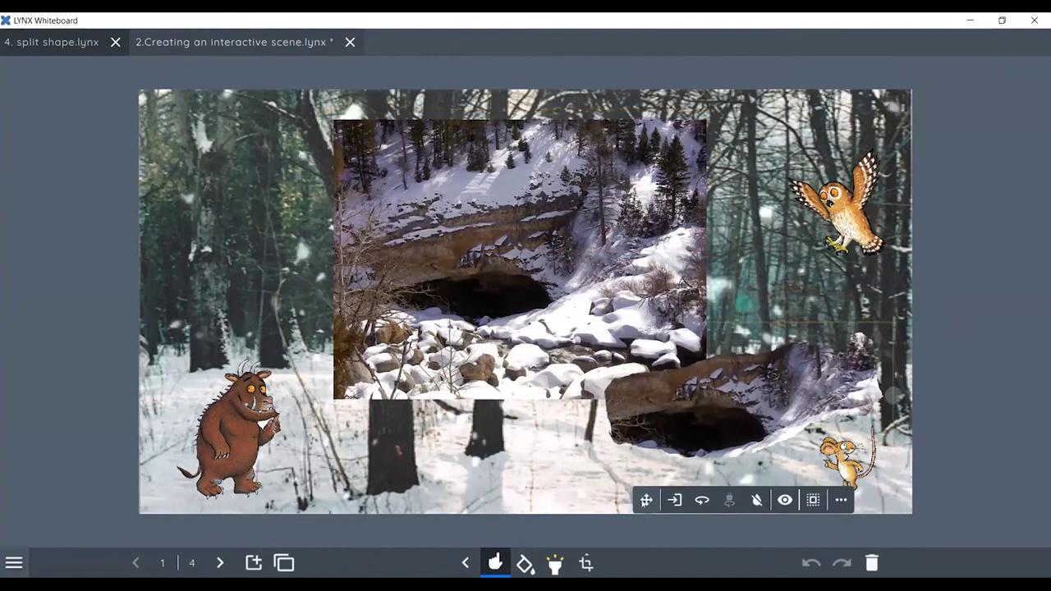
pyautogui.click(404, 212)
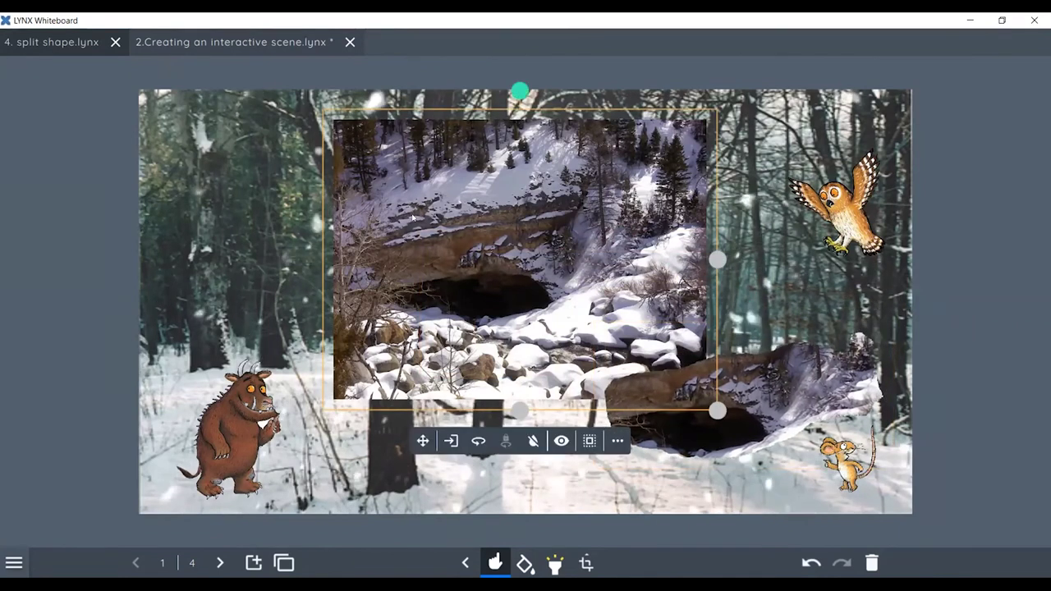
pyautogui.press('Delete')
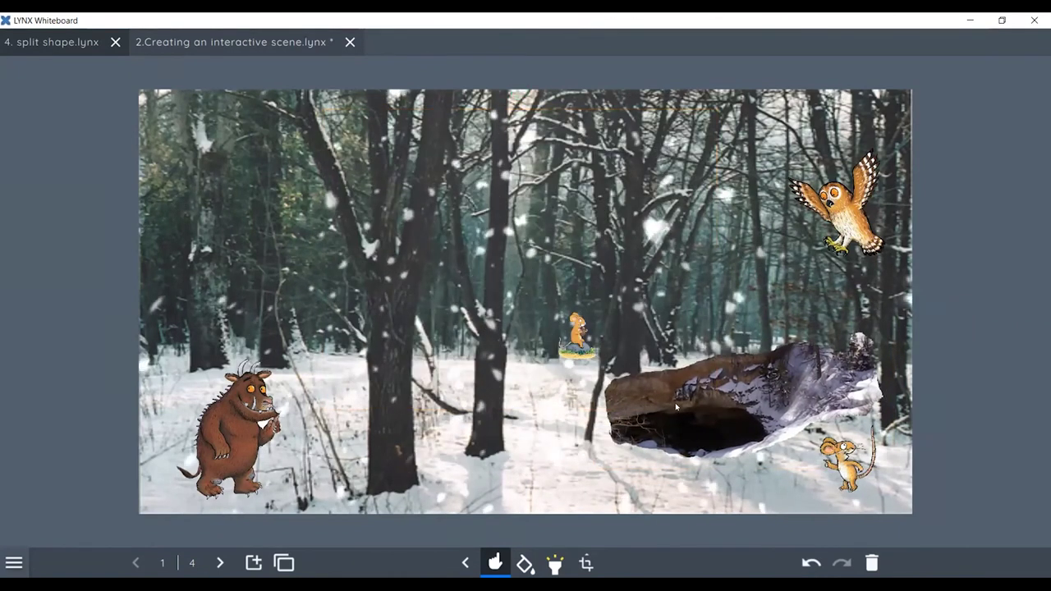
# Move the cave cutout to the slide's left edge above the Gruffalo and send it to the back of the stacking order.
pyautogui.moveTo(624, 410); pyautogui.dragTo(198, 336)
pyautogui.click(310, 336)
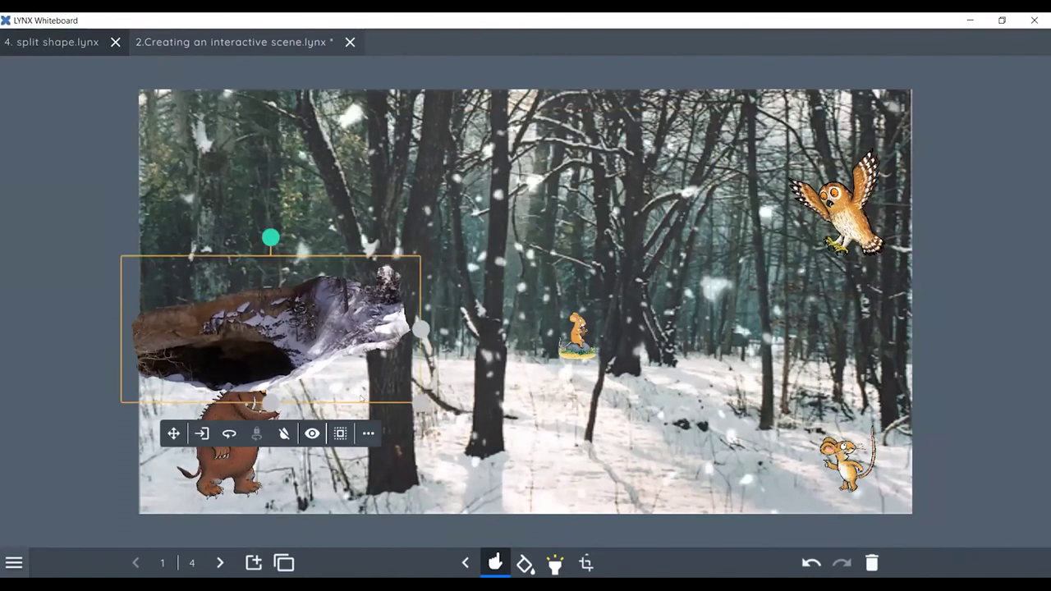
pyautogui.click(340, 433)
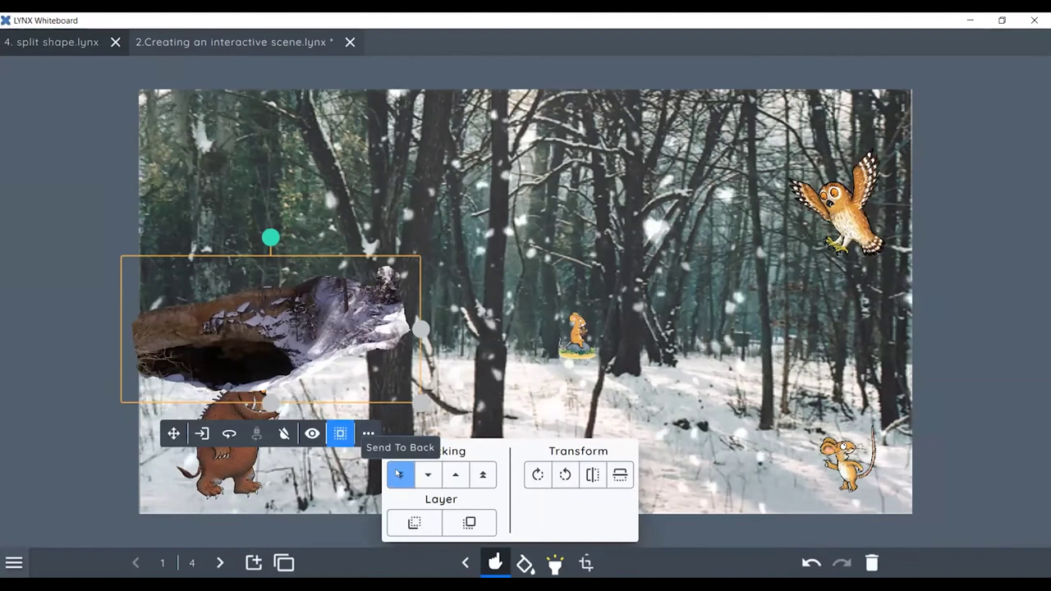
pyautogui.click(400, 474)
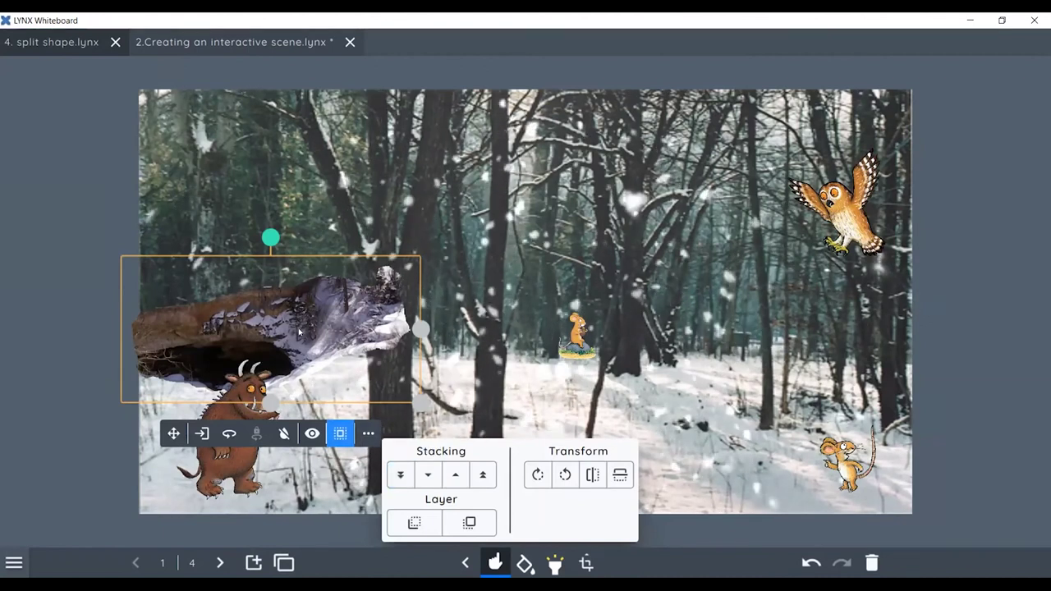
# Shrink the cave cutout and place it lower at the slide's left edge, just behind the Gruffalo's head.
pyautogui.moveTo(420, 400); pyautogui.dragTo(327, 359)
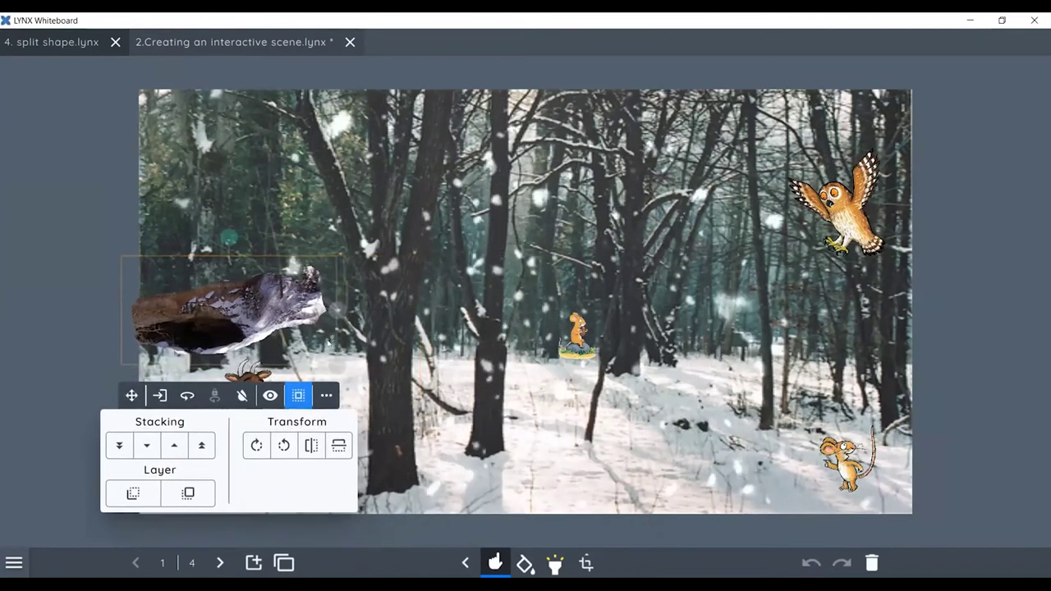
pyautogui.moveTo(282, 310); pyautogui.dragTo(289, 345)
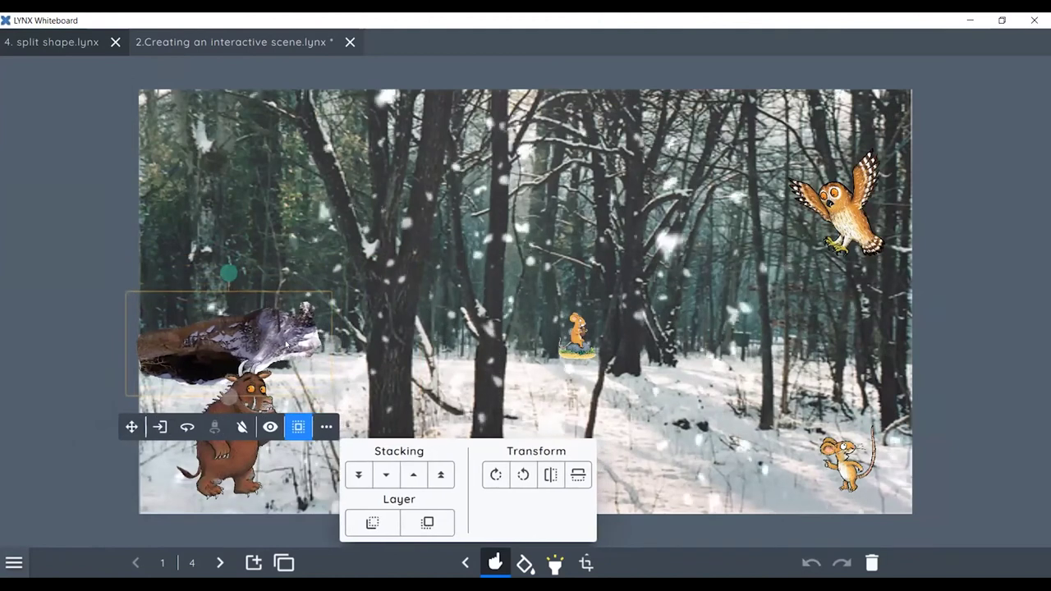
pyautogui.click(465, 290)
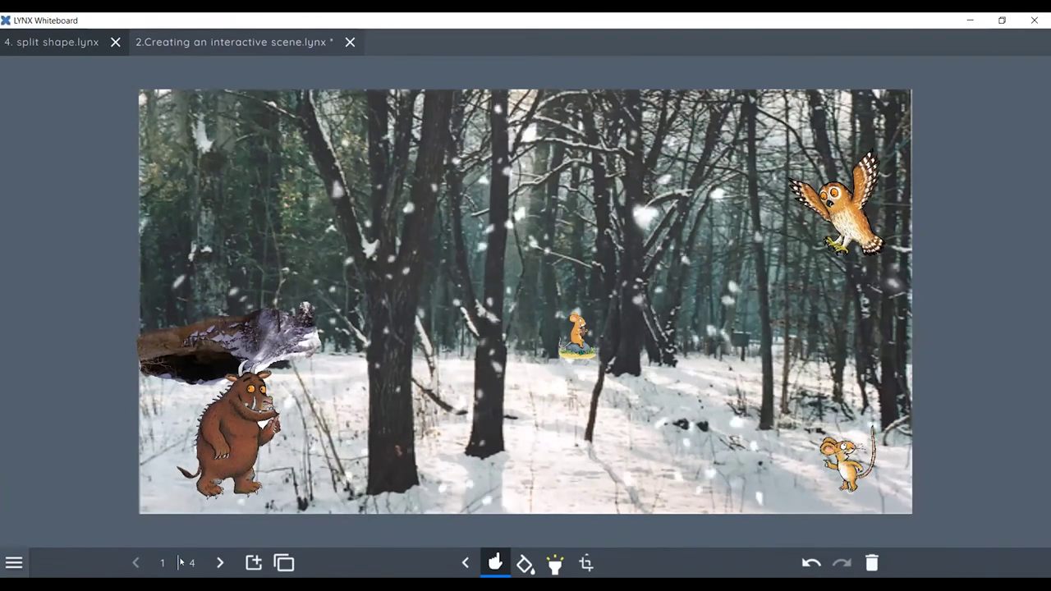
# Enlarge the Gruffalo and position it in front of the cave cutout with its feet inside the slide.
pyautogui.click(241, 473)
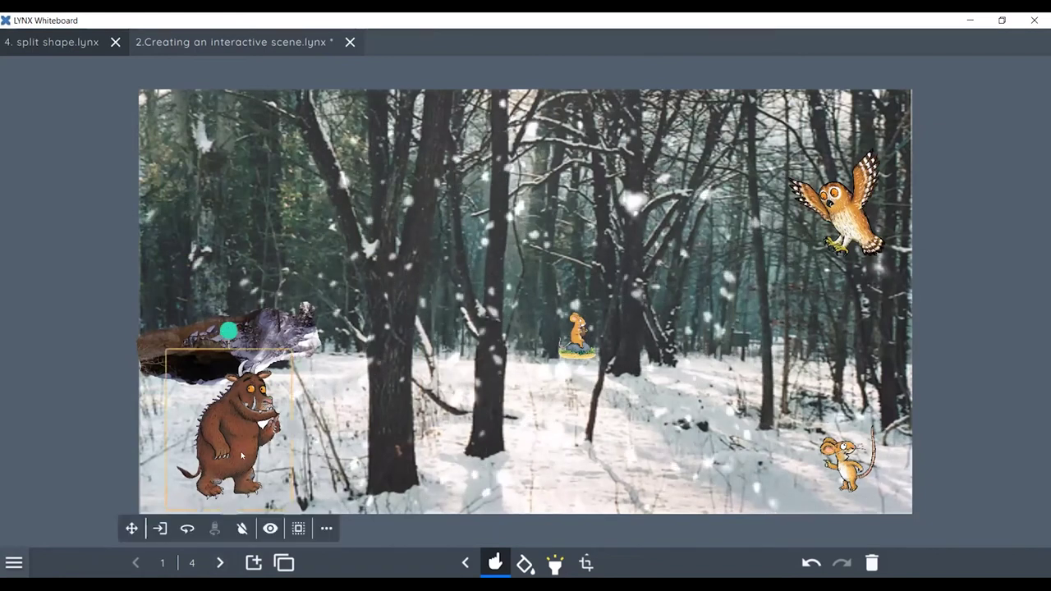
pyautogui.moveTo(242, 454); pyautogui.dragTo(242, 431)
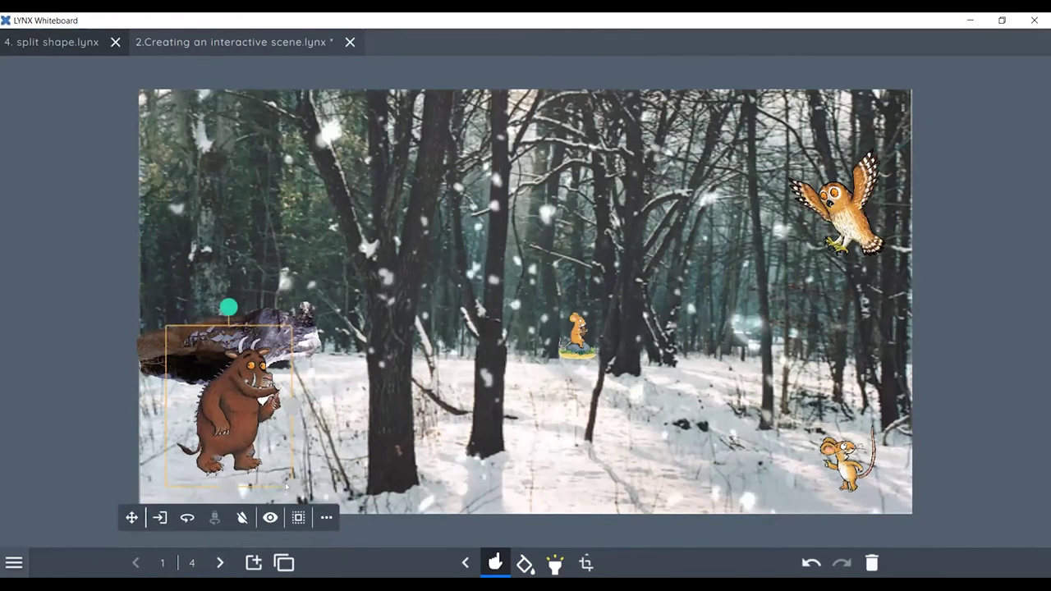
pyautogui.moveTo(300, 493); pyautogui.dragTo(332, 542)
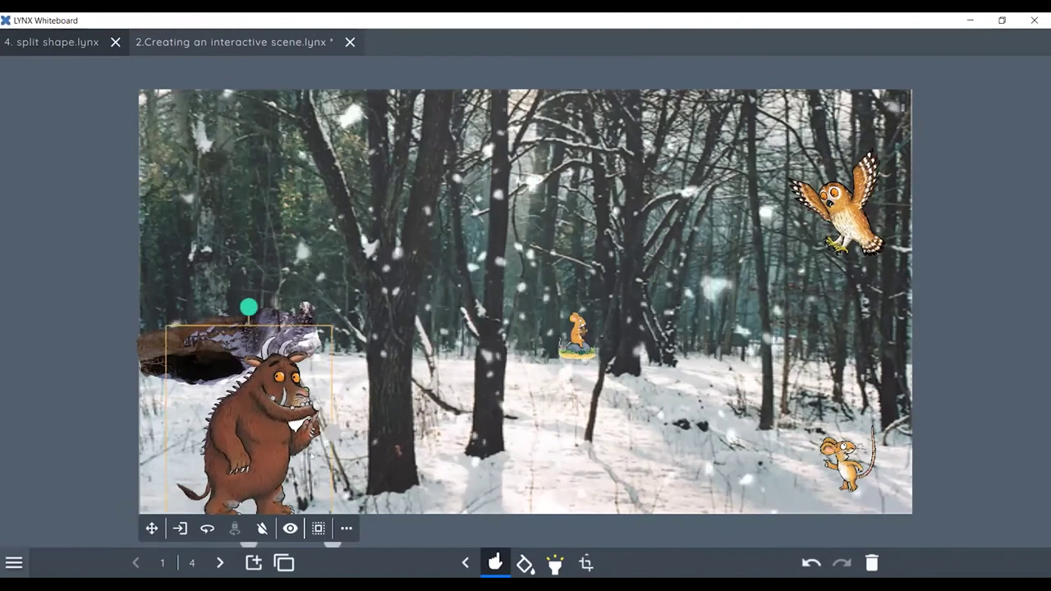
pyautogui.moveTo(279, 430); pyautogui.dragTo(285, 408)
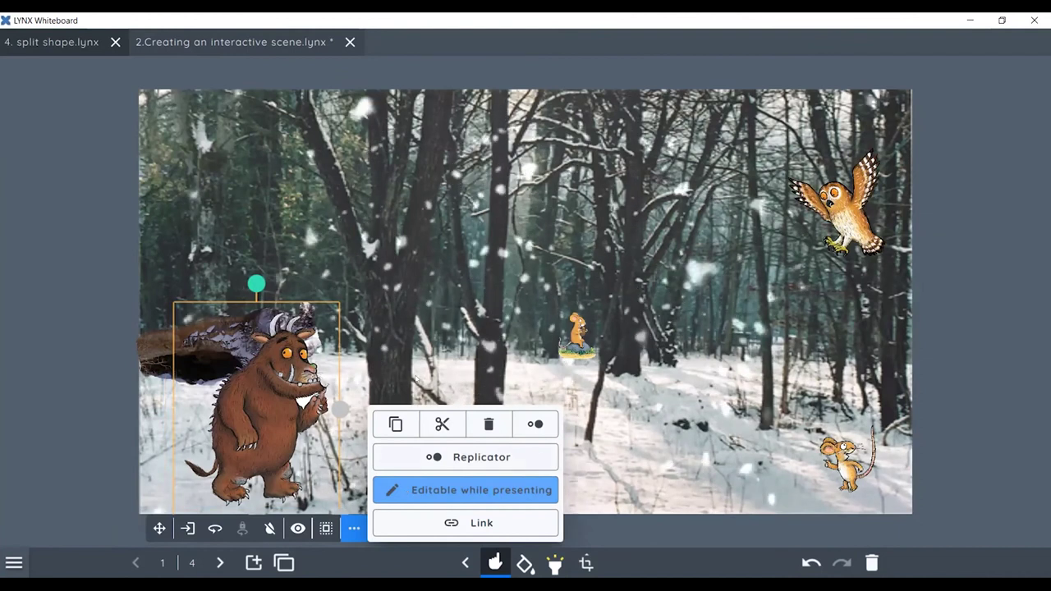
# Make the Gruffalo editable while presenting.
pyautogui.click(419, 370)
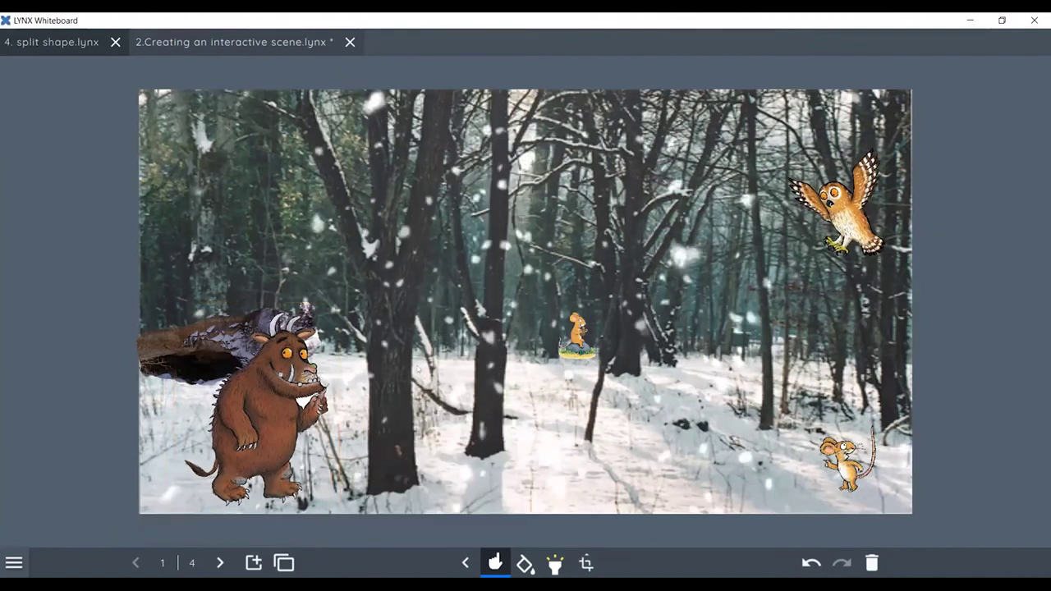
pyautogui.click(318, 463)
pyautogui.click(354, 528)
pyautogui.click(405, 484)
pyautogui.click(642, 476)
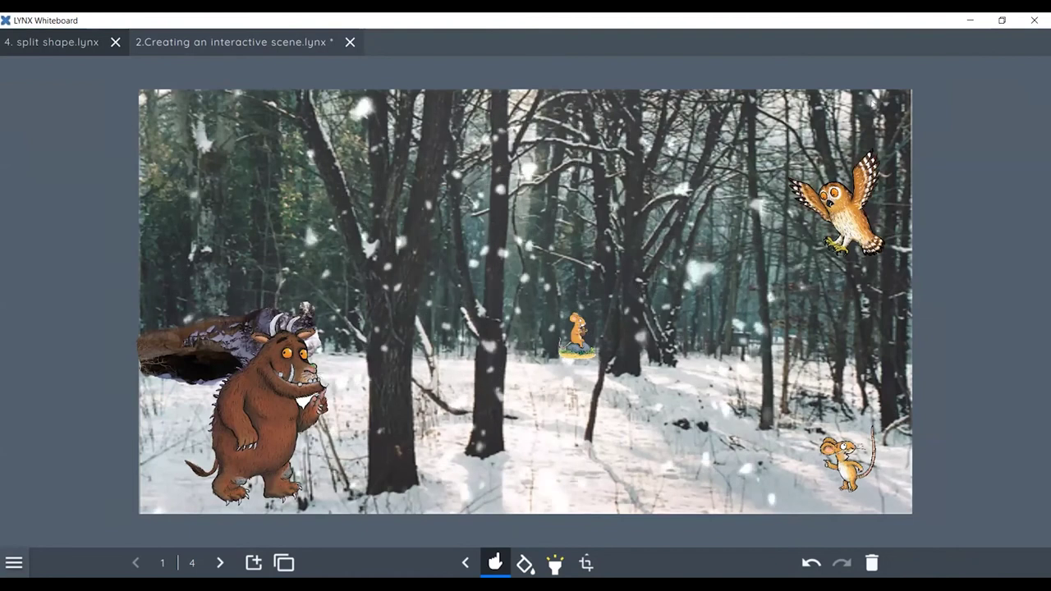
# Link the owl to the sound file Owl Hoot.m4a from the Pictures folder.
pyautogui.click(843, 261)
pyautogui.click(936, 302)
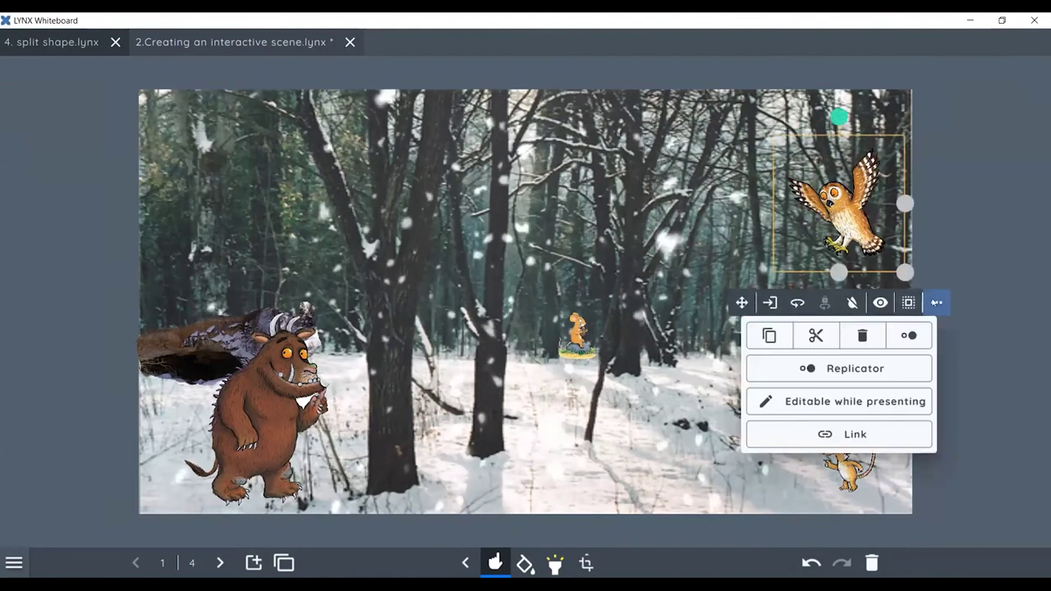
pyautogui.click(852, 434)
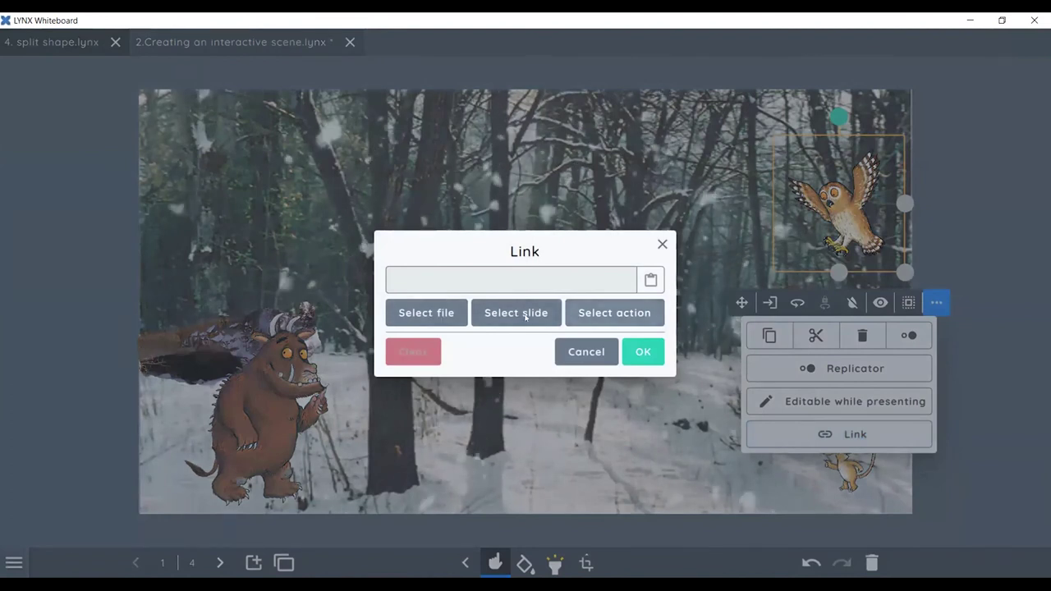
pyautogui.click(436, 314)
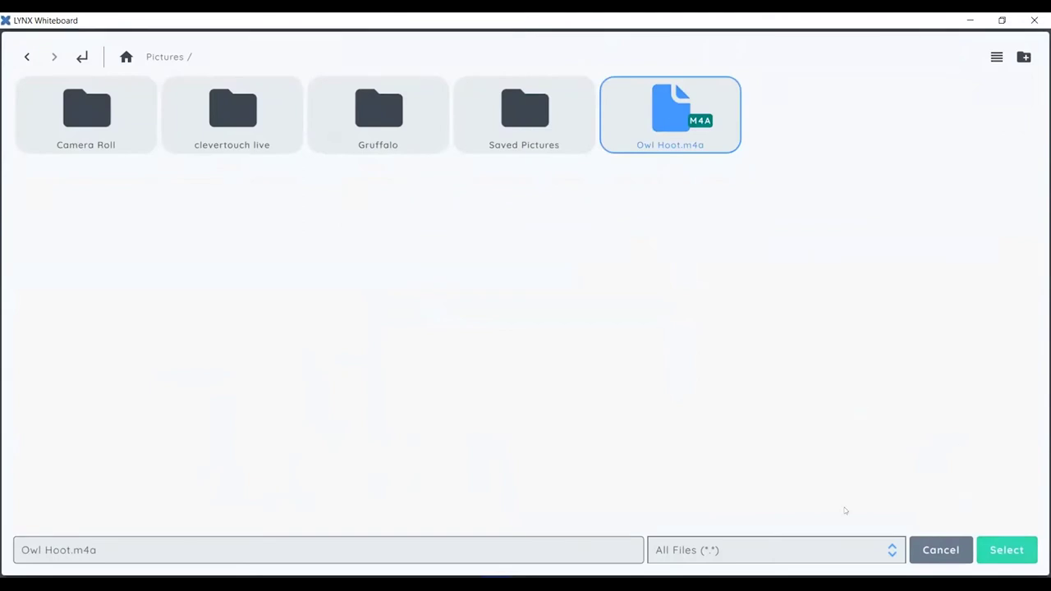
pyautogui.click(1005, 551)
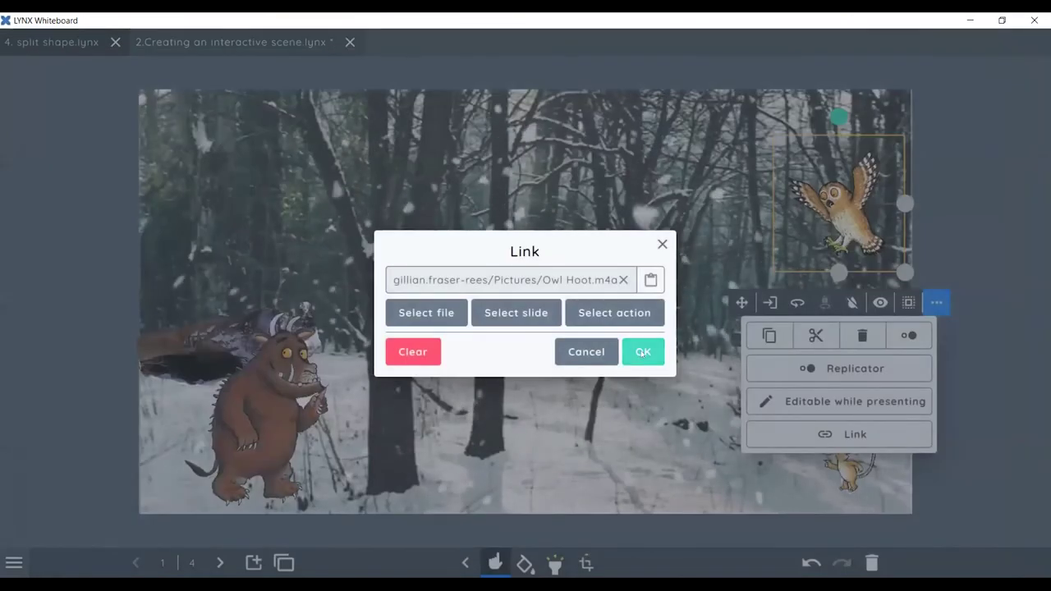
pyautogui.click(644, 353)
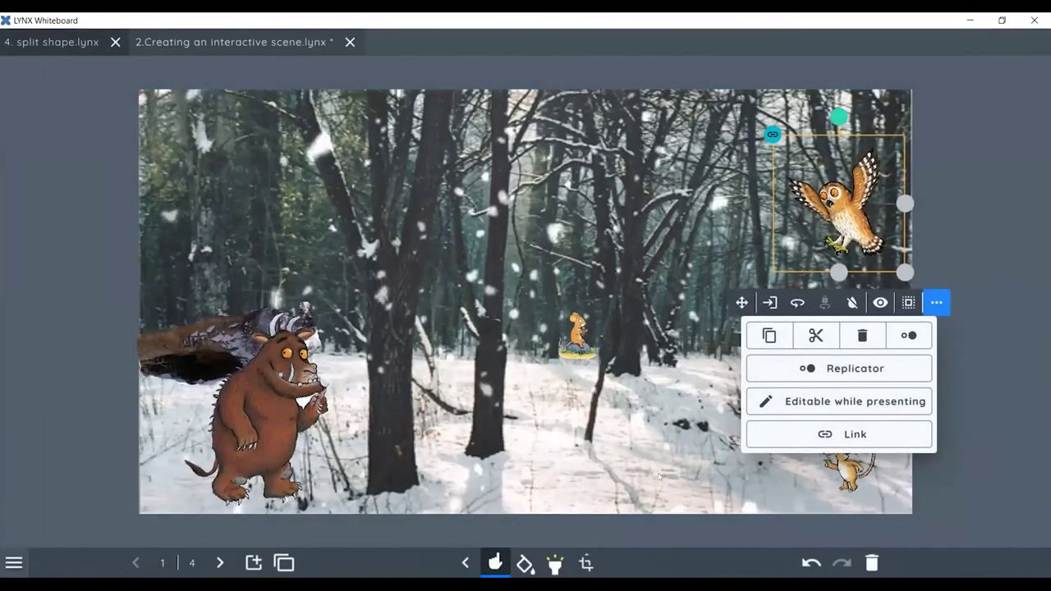
pyautogui.click(654, 395)
# Make the mouse in the slide's lower-right corner a replicator, leaving it without a link.
pyautogui.click(846, 460)
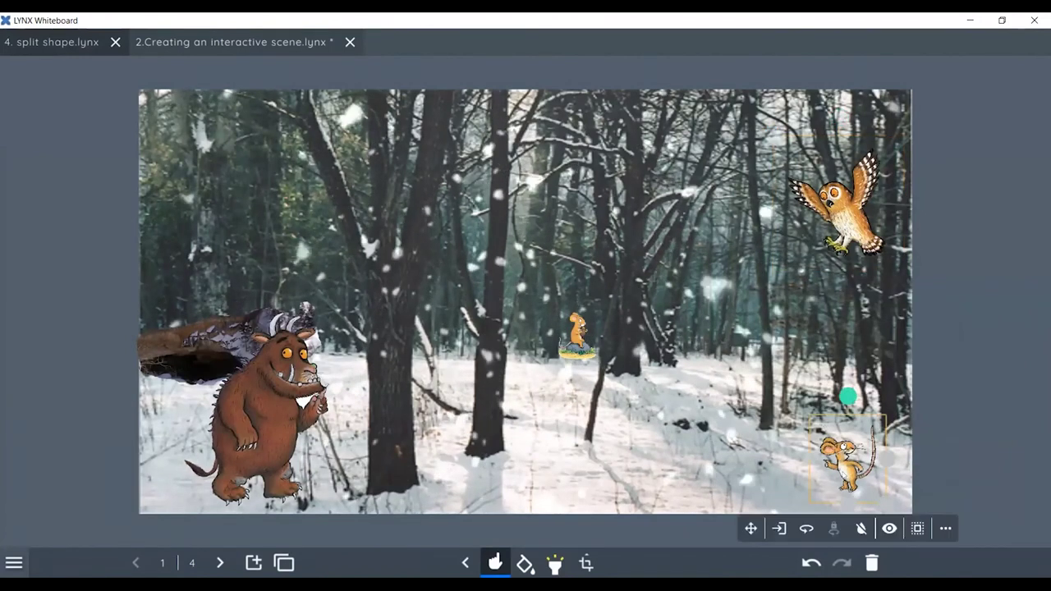
pyautogui.click(946, 528)
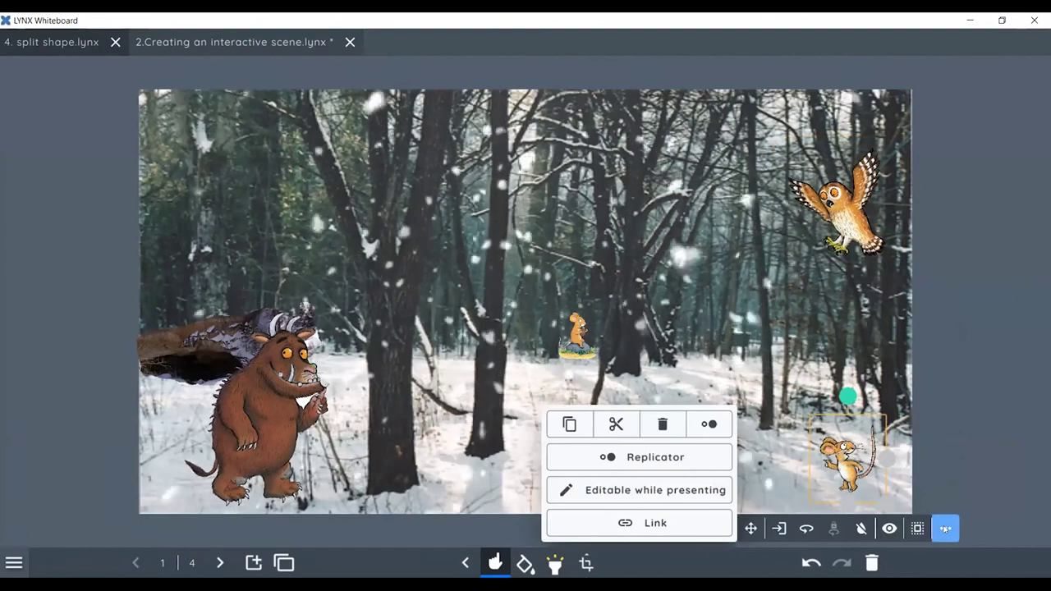
pyautogui.click(681, 526)
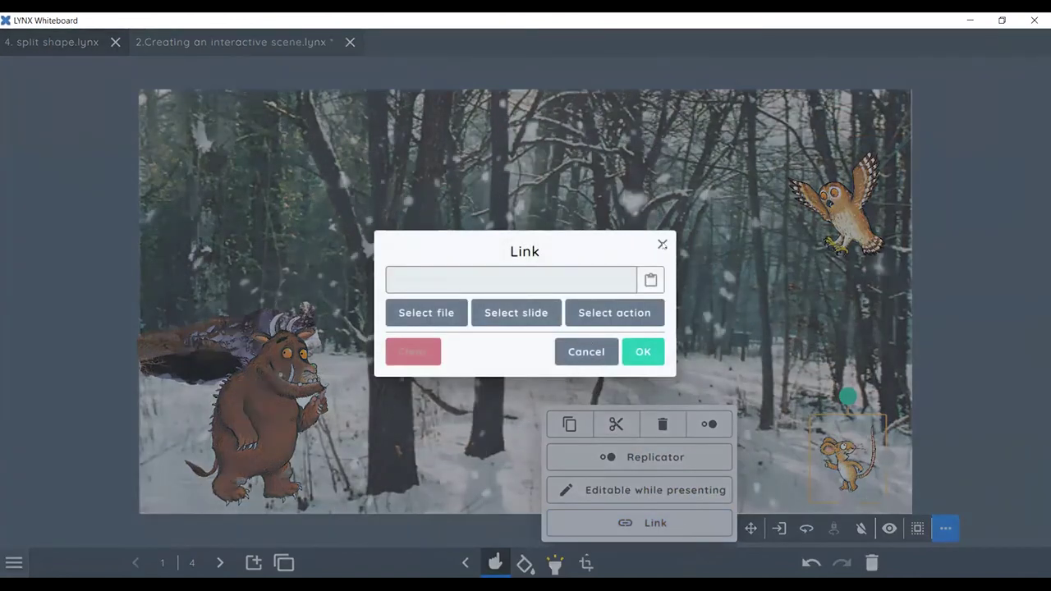
pyautogui.click(733, 331)
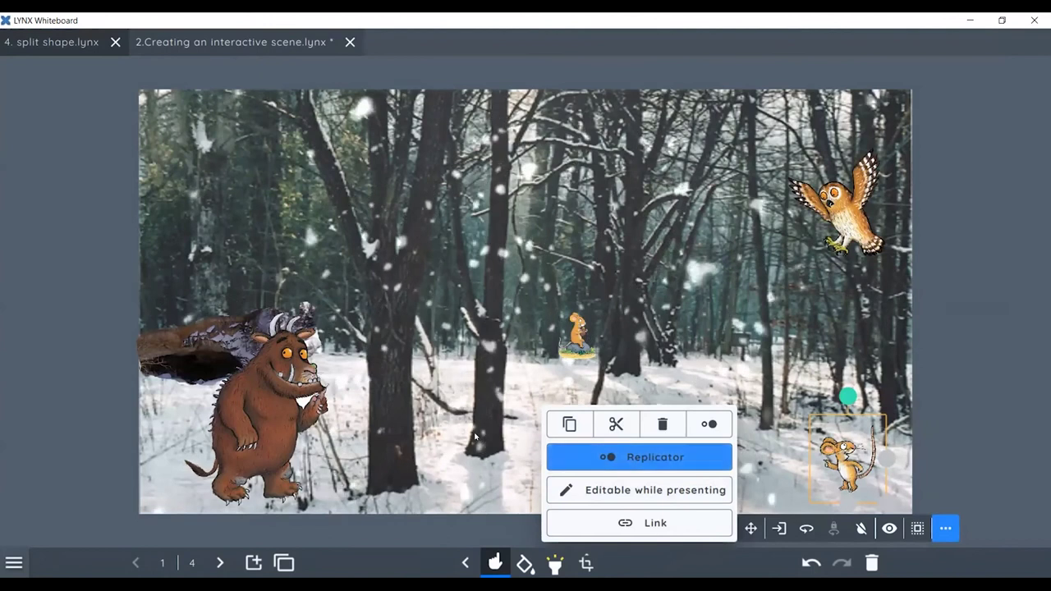
# Link the cave cutout to slide 2, the scene inside the cave.
pyautogui.click(202, 343)
pyautogui.click(201, 343)
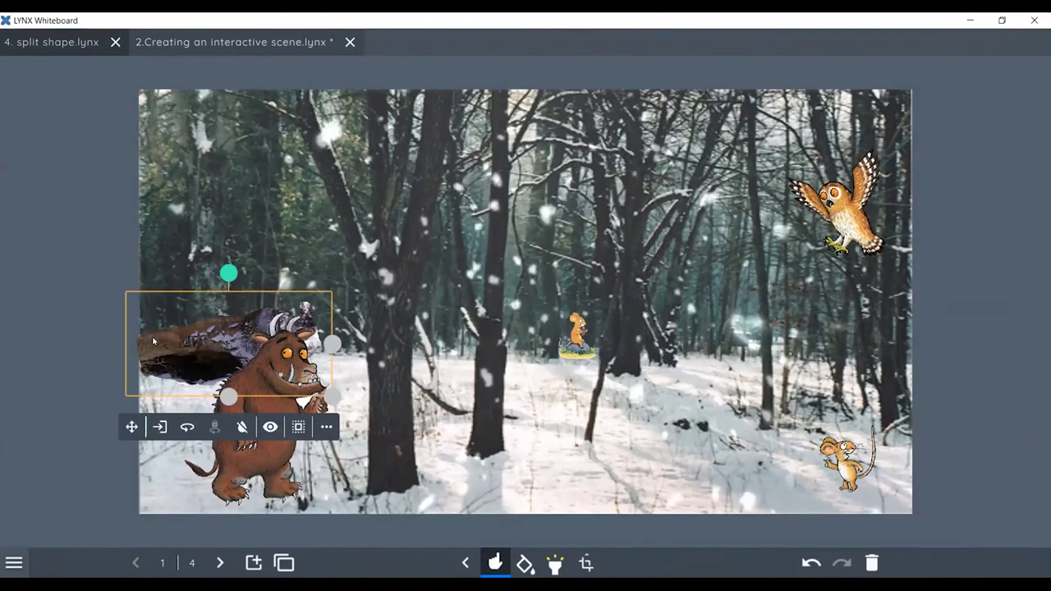
pyautogui.click(326, 426)
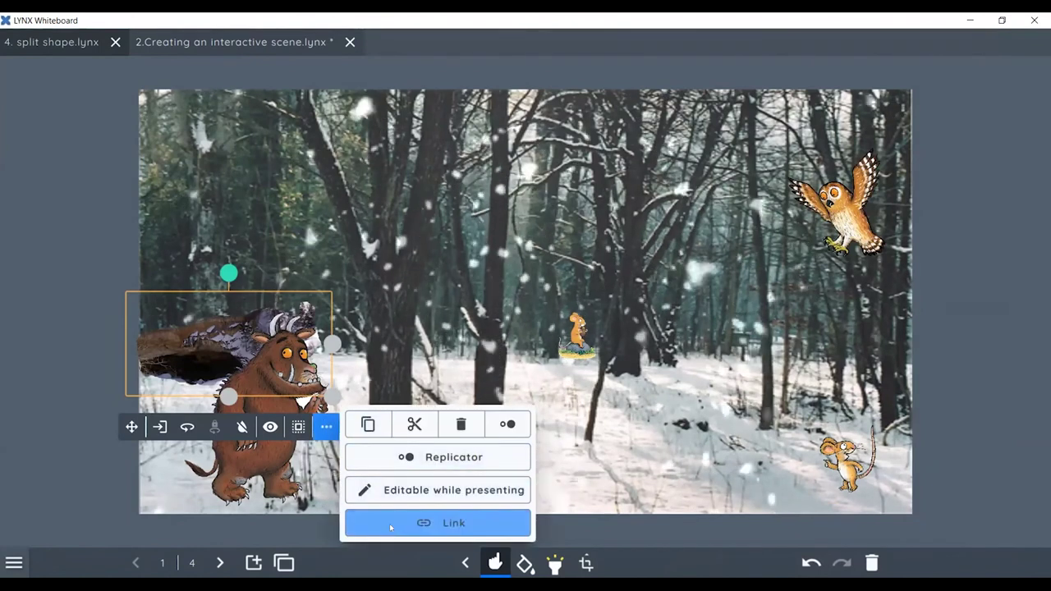
pyautogui.click(393, 530)
pyautogui.click(510, 316)
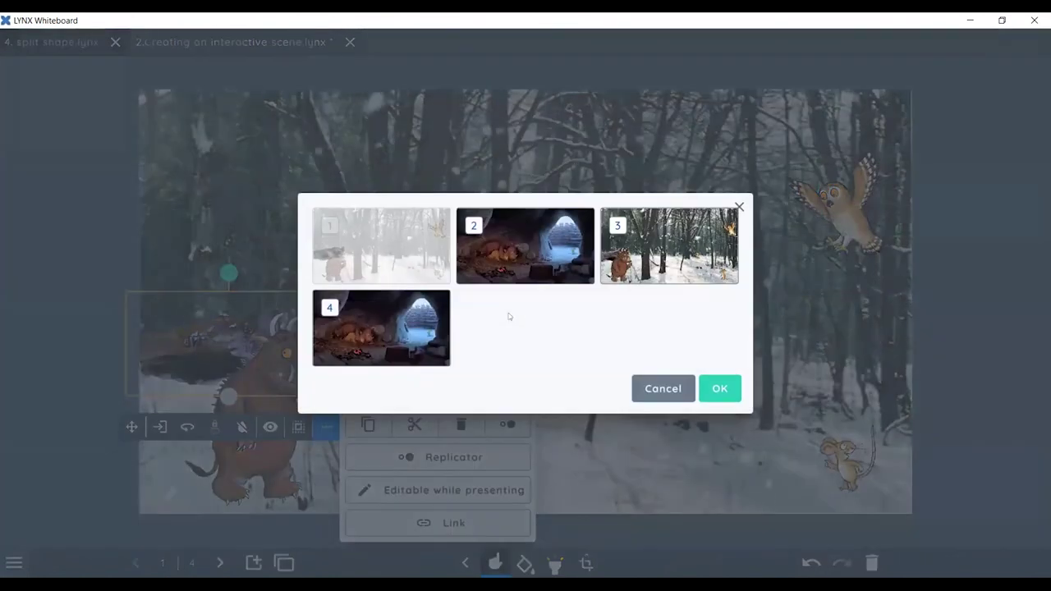
pyautogui.click(715, 394)
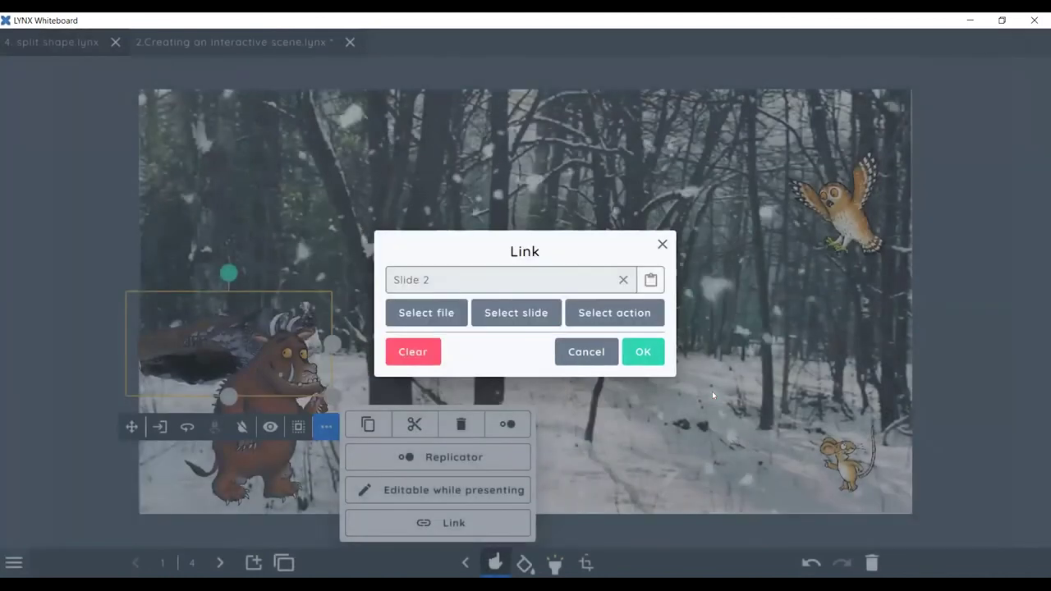
pyautogui.click(643, 352)
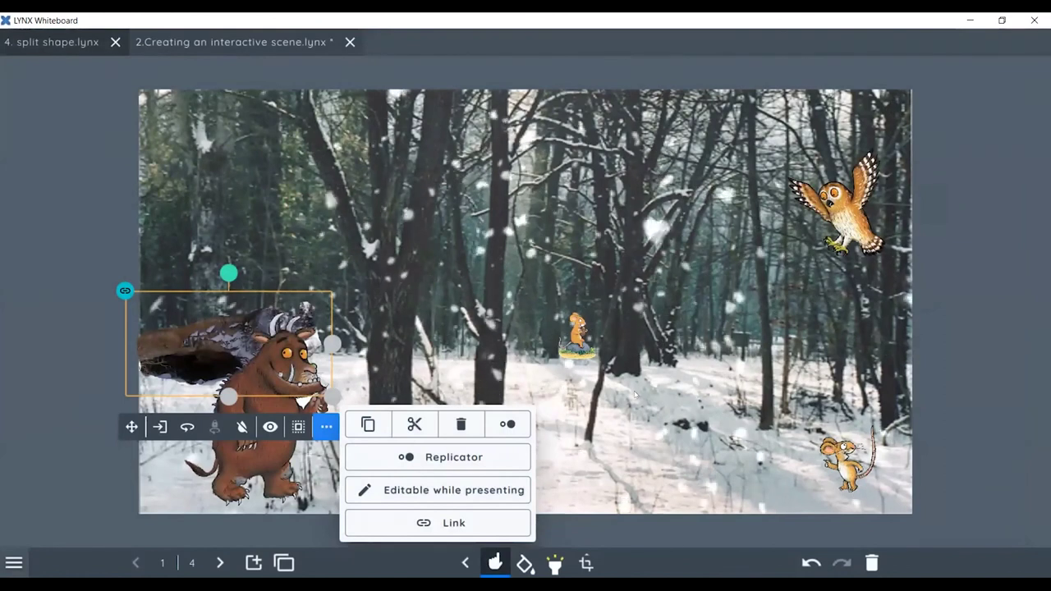
pyautogui.click(635, 395)
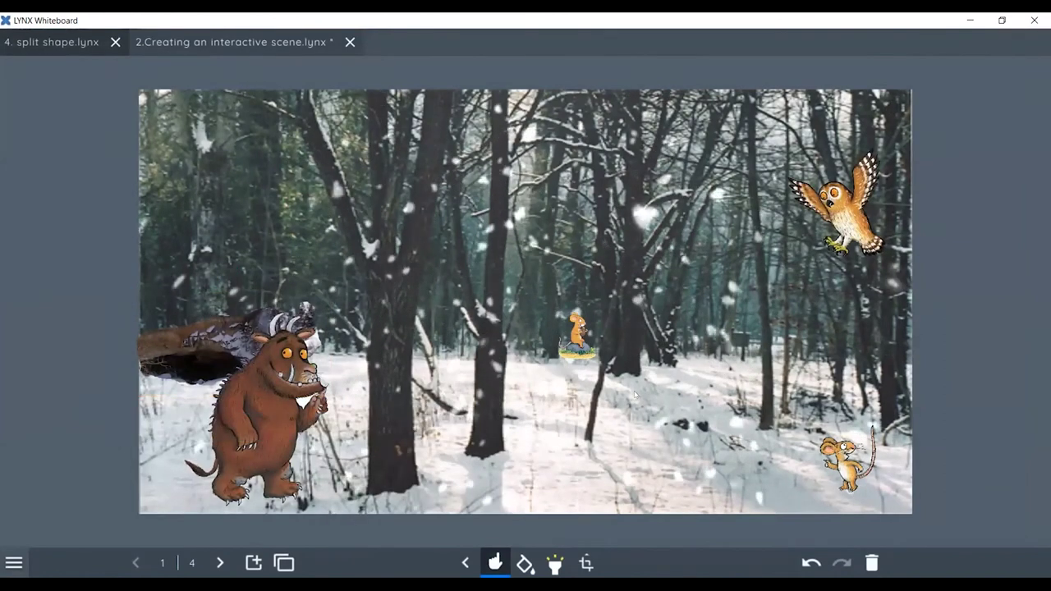
# Start presenting the lesson and move the Gruffalo away from the cave to the trees near the middle.
pyautogui.click(14, 563)
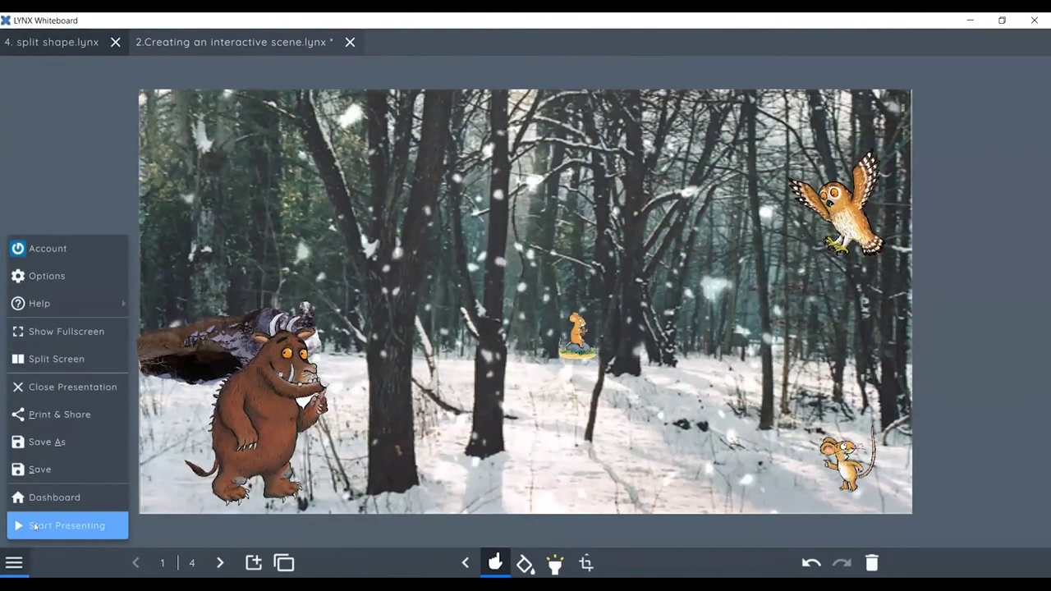
pyautogui.click(34, 527)
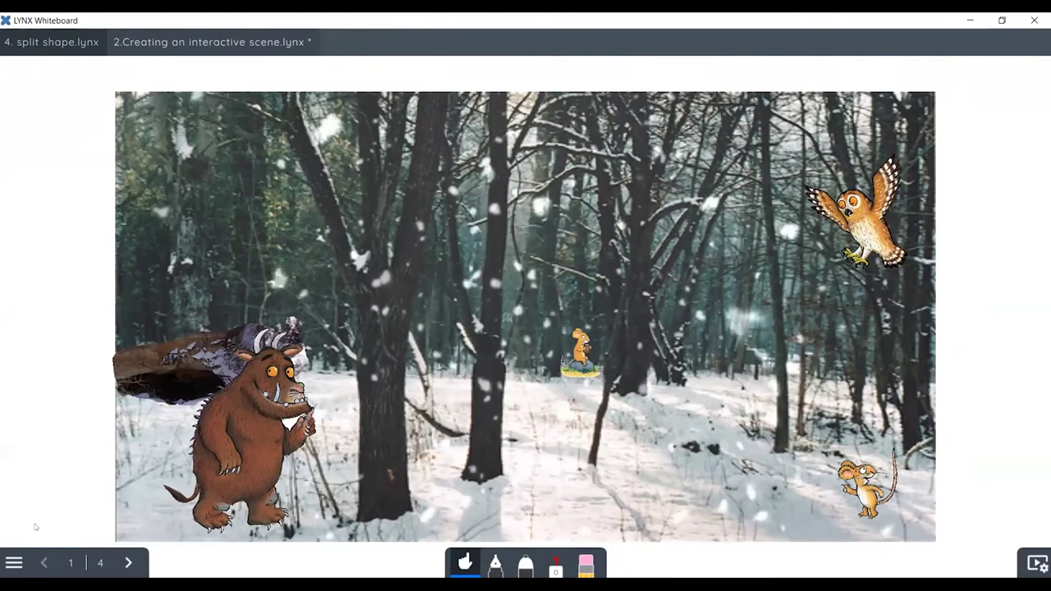
pyautogui.moveTo(240, 465); pyautogui.dragTo(415, 457)
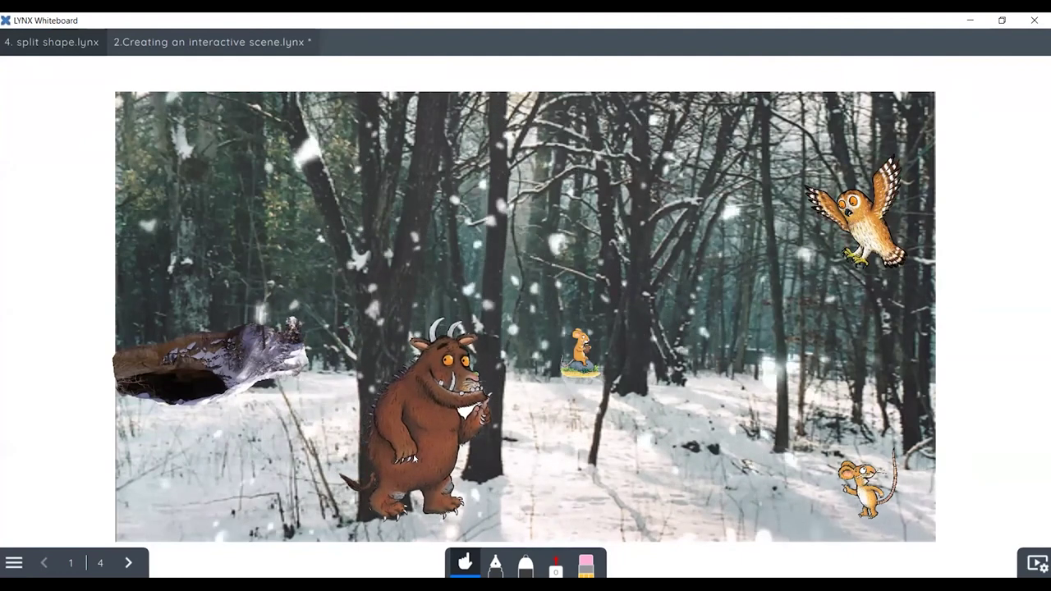
# Zoom into the tiny mouse sitting on the stone, and return to the full forest slide.
pyautogui.click(582, 362)
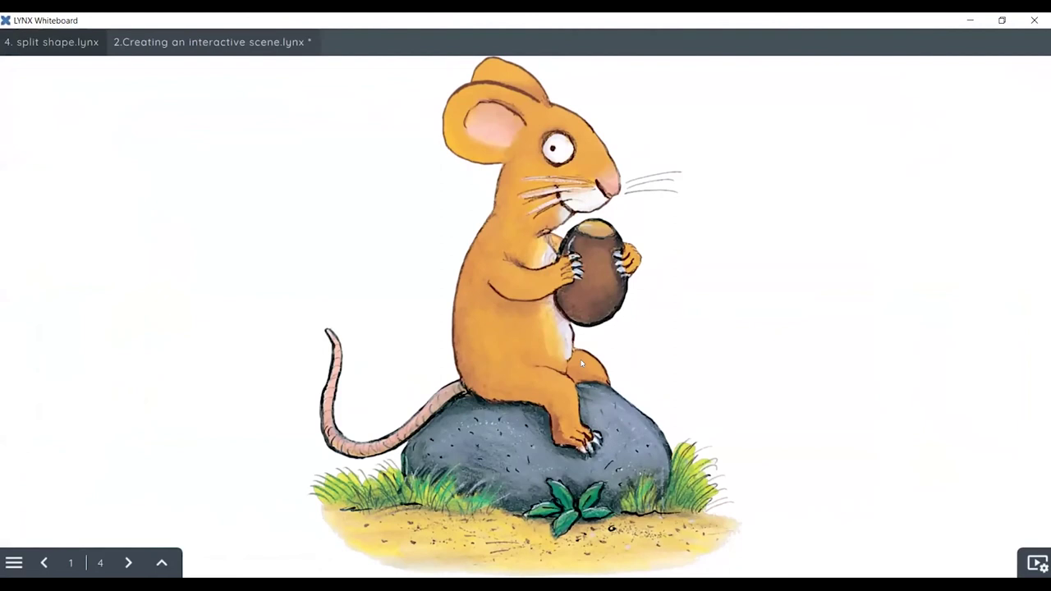
pyautogui.click(160, 561)
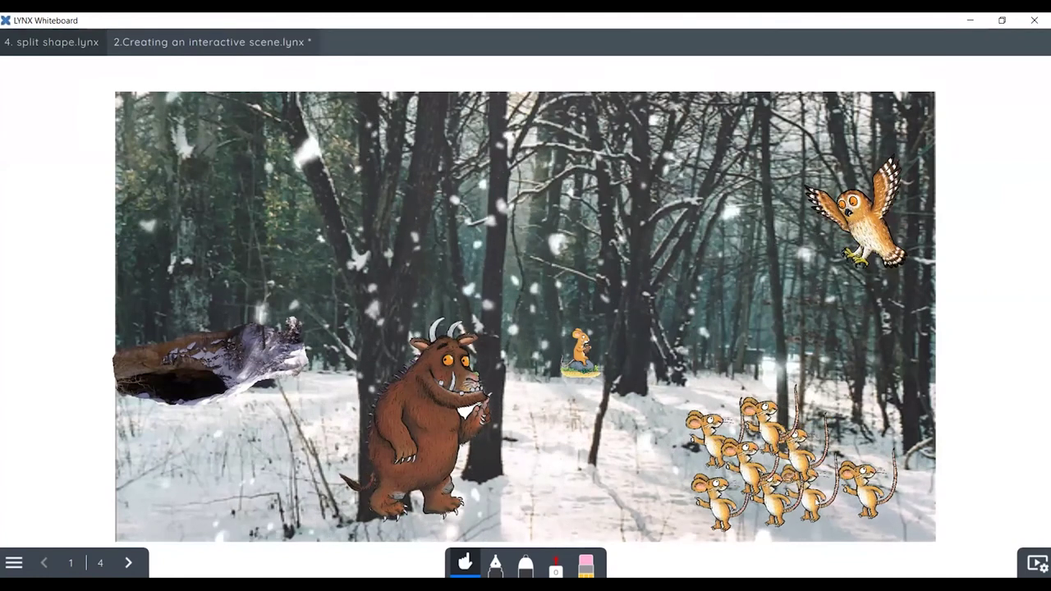
# Flip the Gruffalo horizontally so it faces the cave, and move it back toward the cave opening.
pyautogui.click(458, 442)
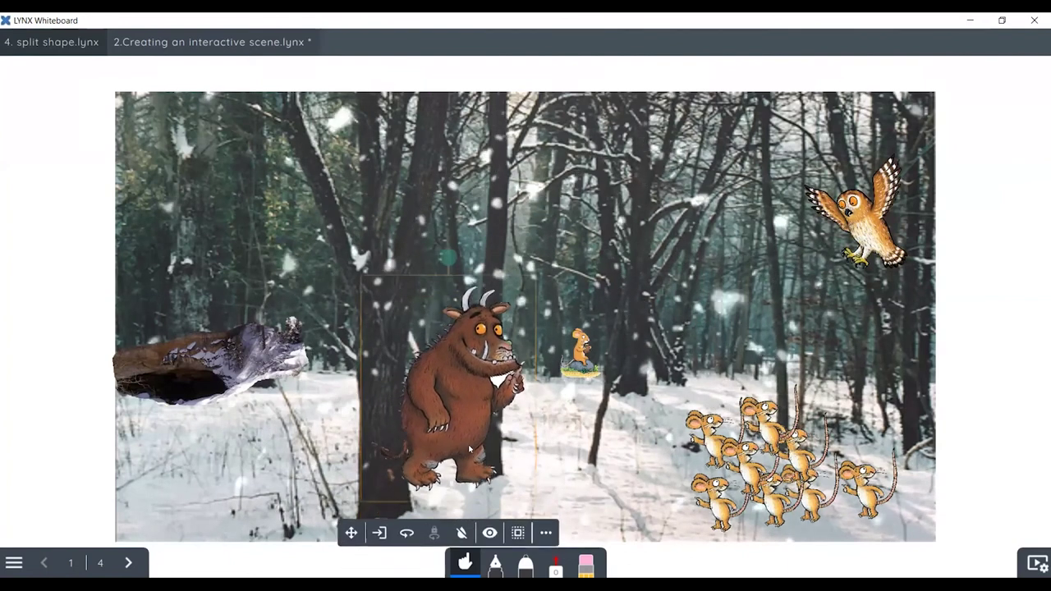
pyautogui.click(518, 525)
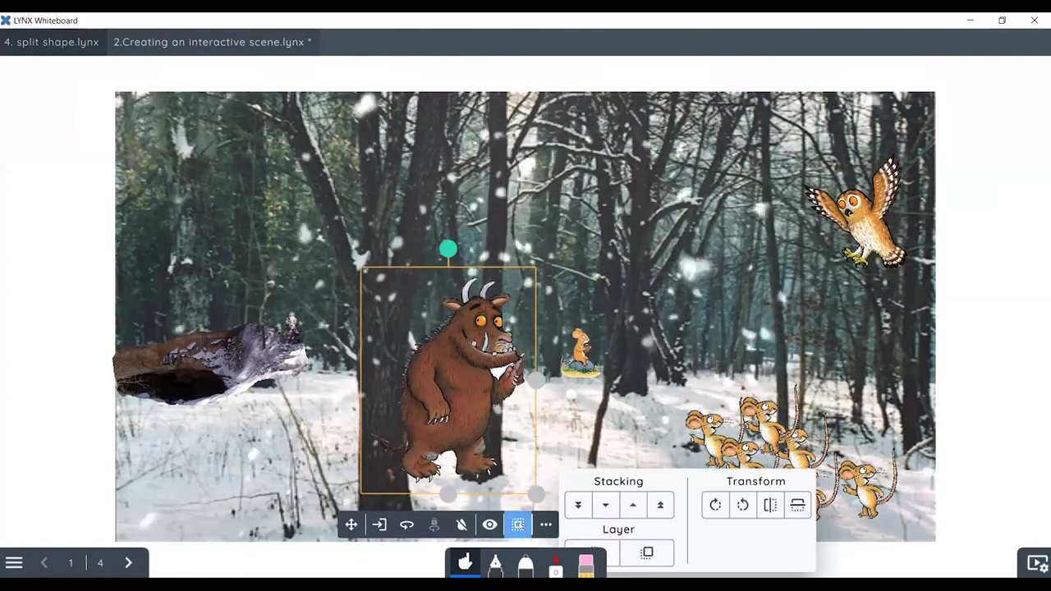
pyautogui.click(769, 505)
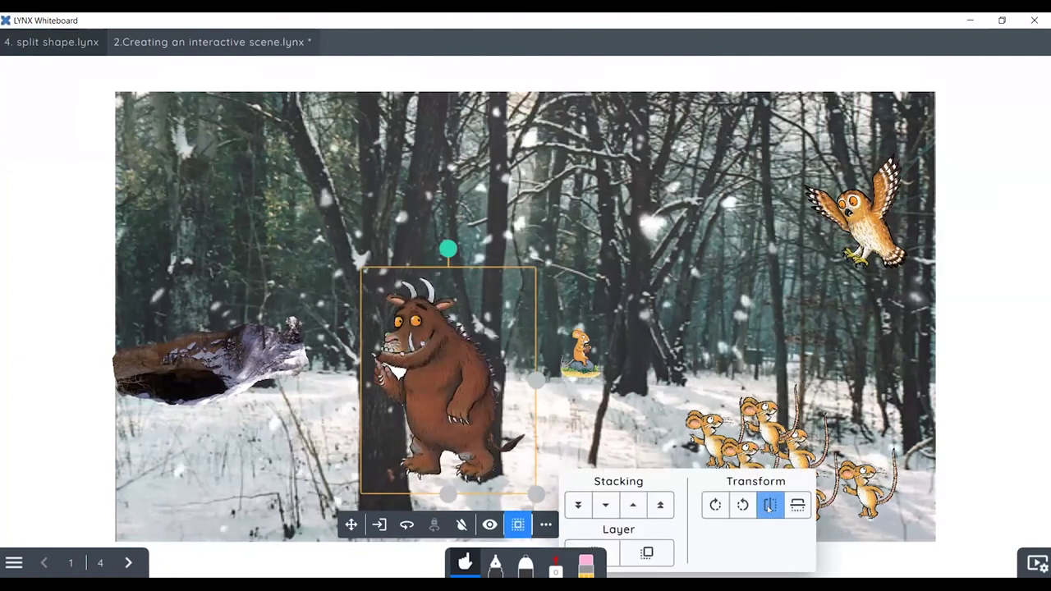
pyautogui.moveTo(450, 425); pyautogui.dragTo(263, 427)
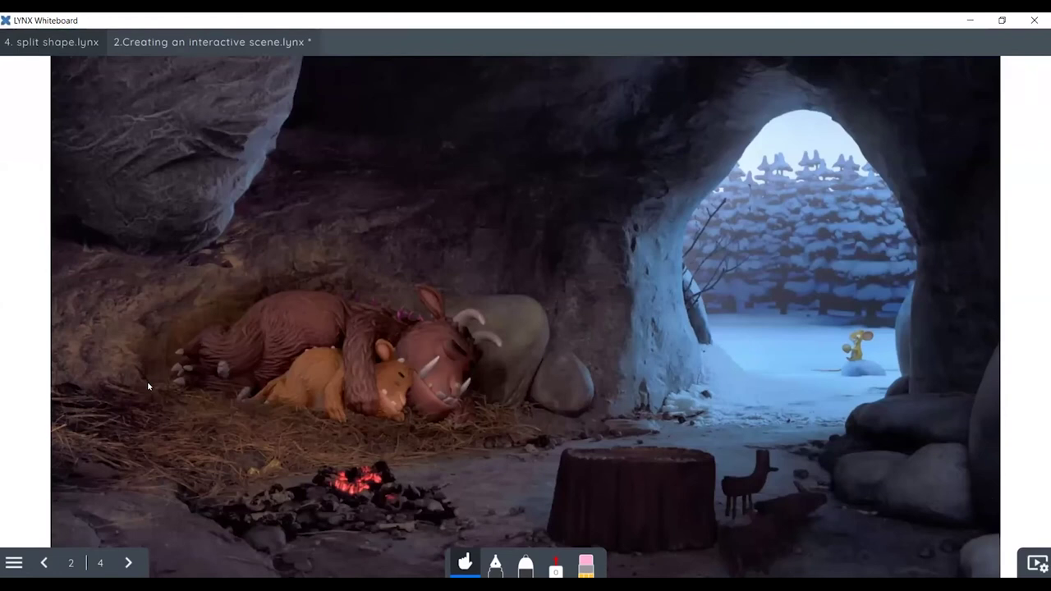
# Stop presenting and discard the changes made during the presentation.
pyautogui.click(15, 564)
pyautogui.click(54, 525)
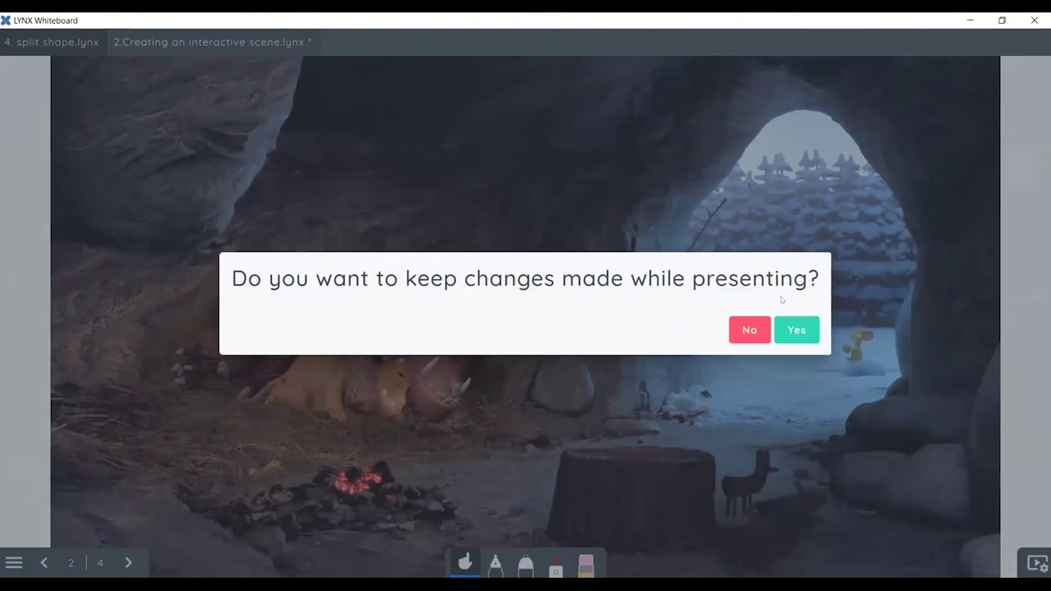
pyautogui.click(748, 331)
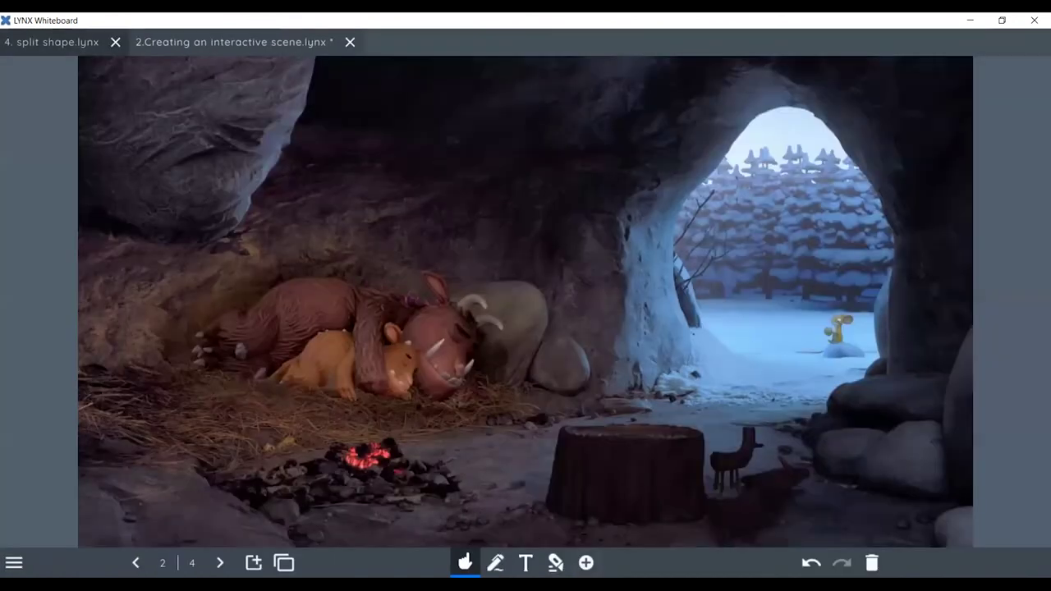
# Return to the forest scene on page 1, and switch to the split shape.lynx lesson.
pyautogui.click(140, 563)
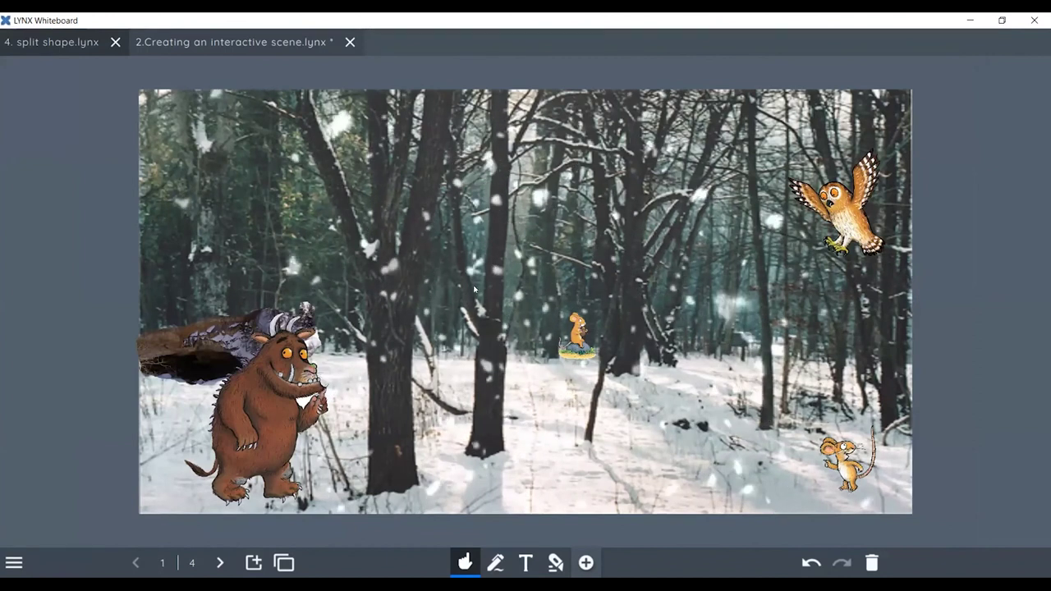
pyautogui.click(60, 41)
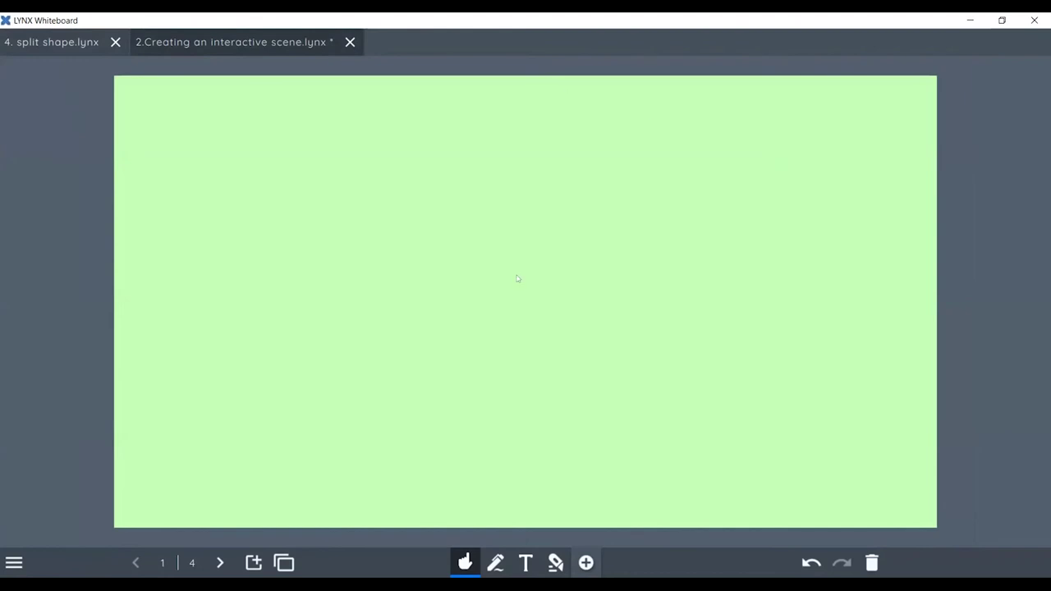
# Open the local content library and look through its Resources folder, returning to the library's home level.
pyautogui.click(586, 563)
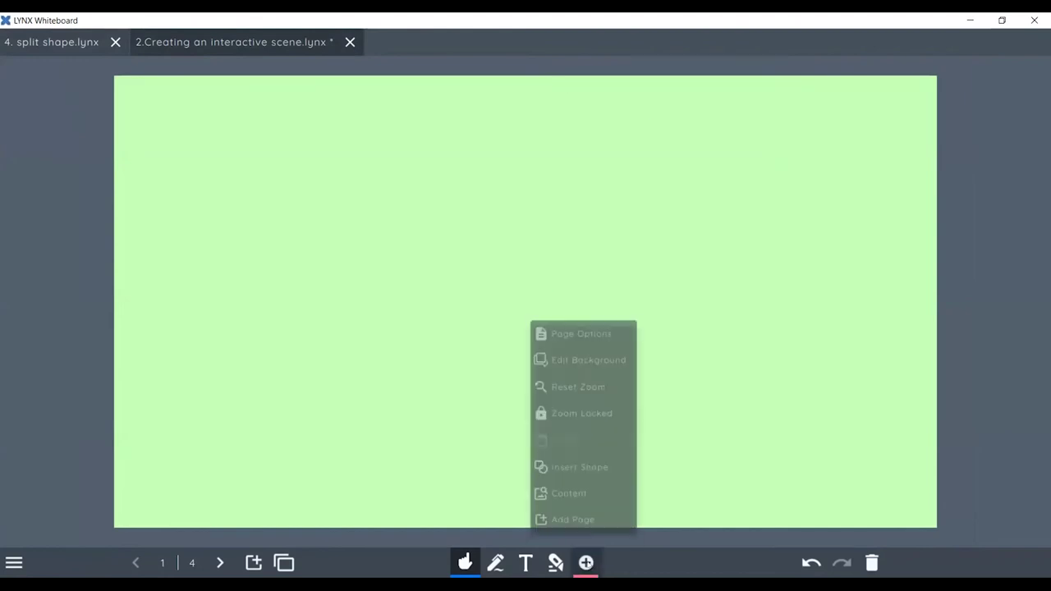
pyautogui.click(571, 501)
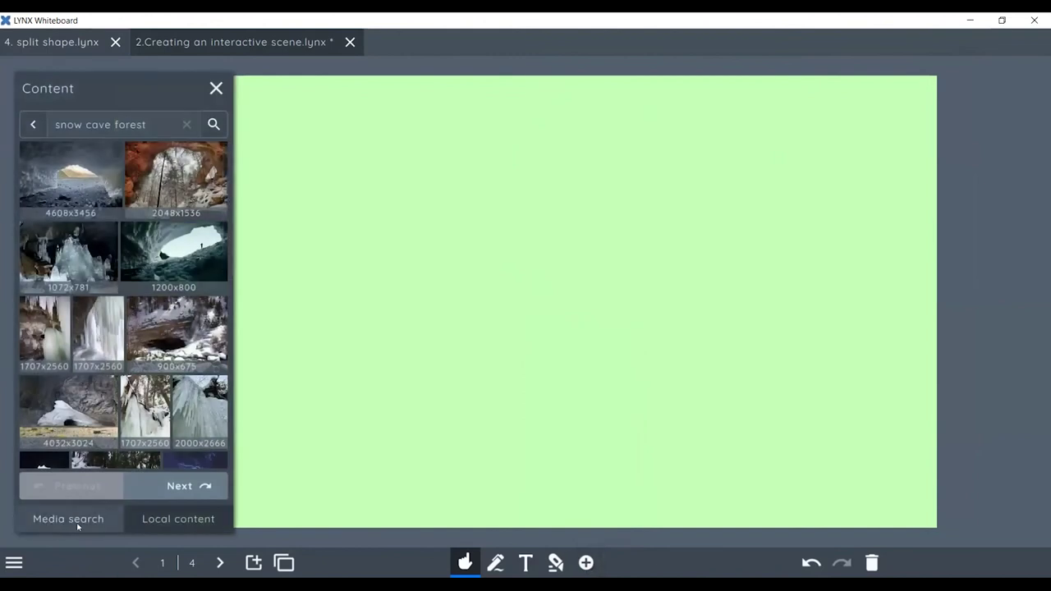
pyautogui.click(165, 523)
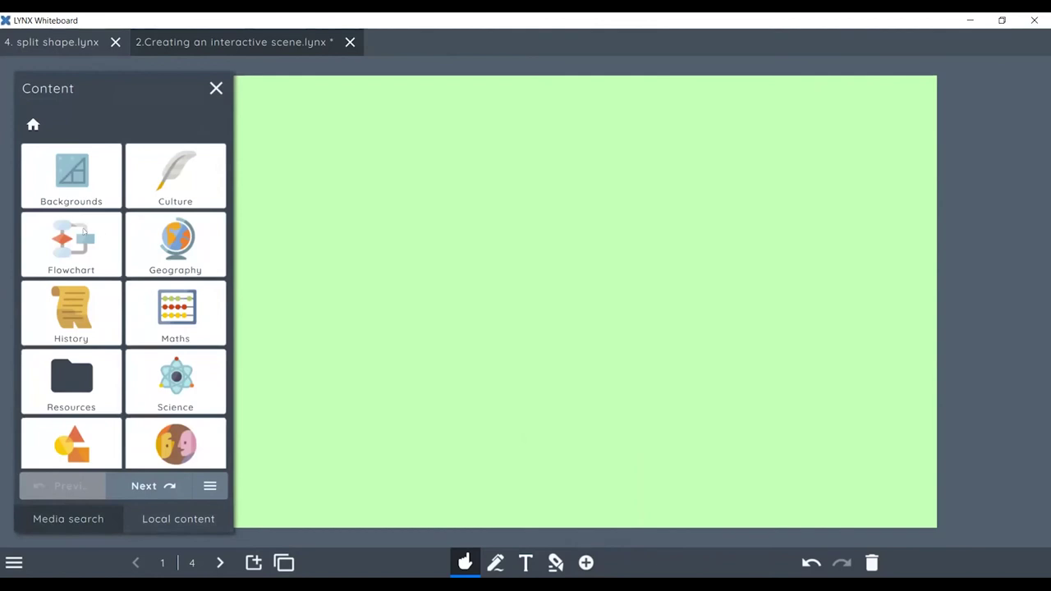
pyautogui.click(67, 401)
pyautogui.scroll(-2, 71, 412)
pyautogui.scroll(3, 71, 412)
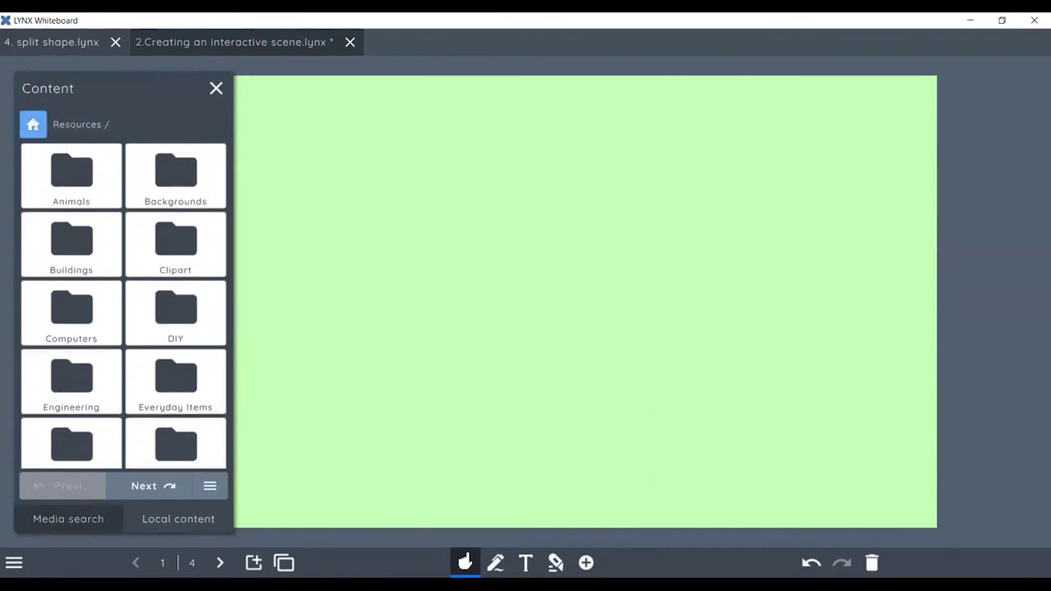
pyautogui.click(32, 124)
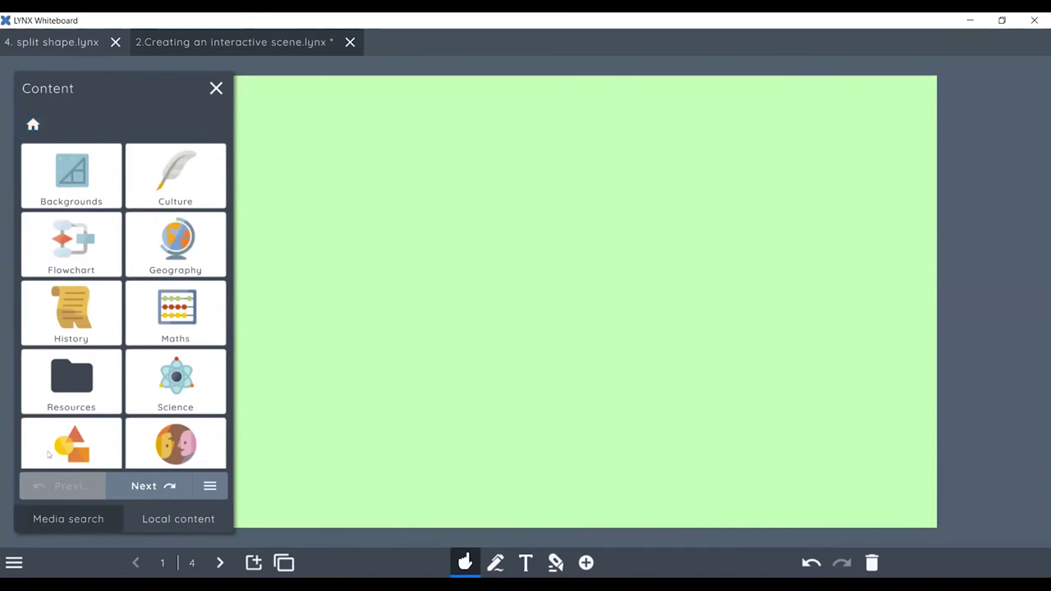
# Add a circle from the library's Shapes collection, enlarge it to over half the page height, and move it to the upper middle.
pyautogui.click(48, 454)
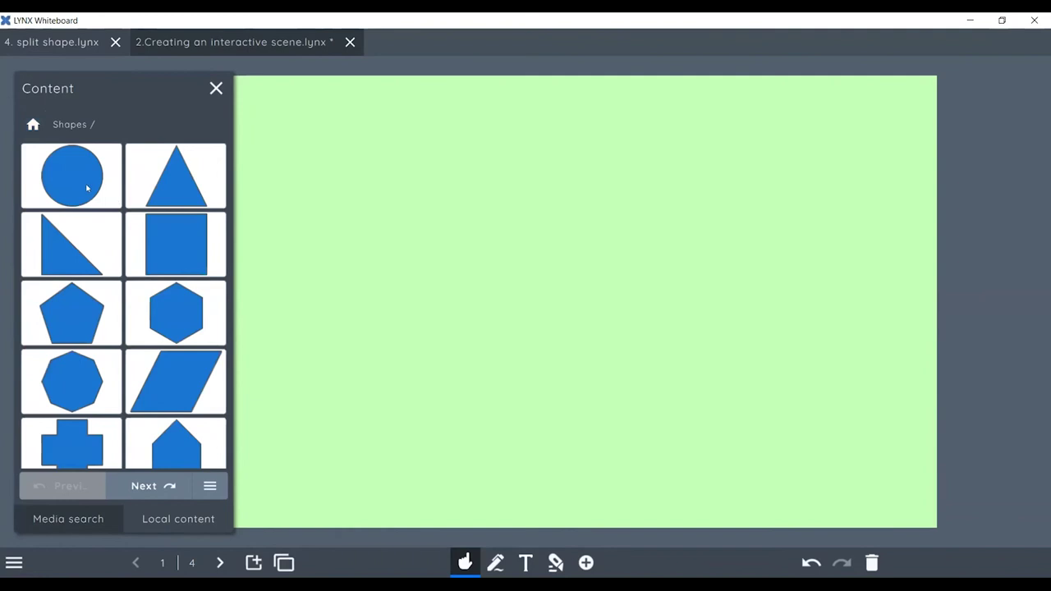
pyautogui.moveTo(68, 176); pyautogui.dragTo(494, 220)
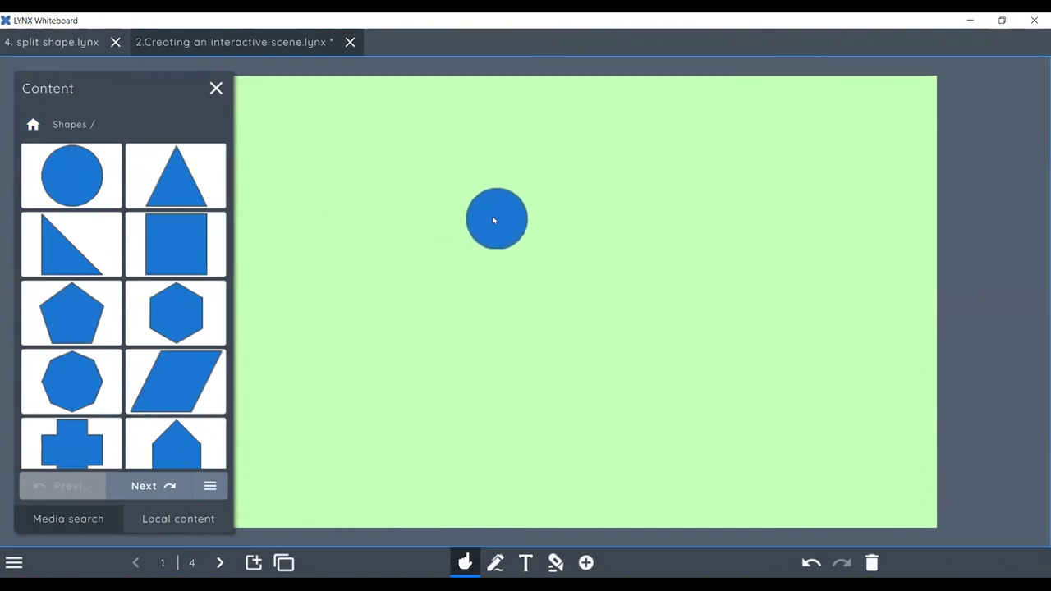
pyautogui.click(492, 218)
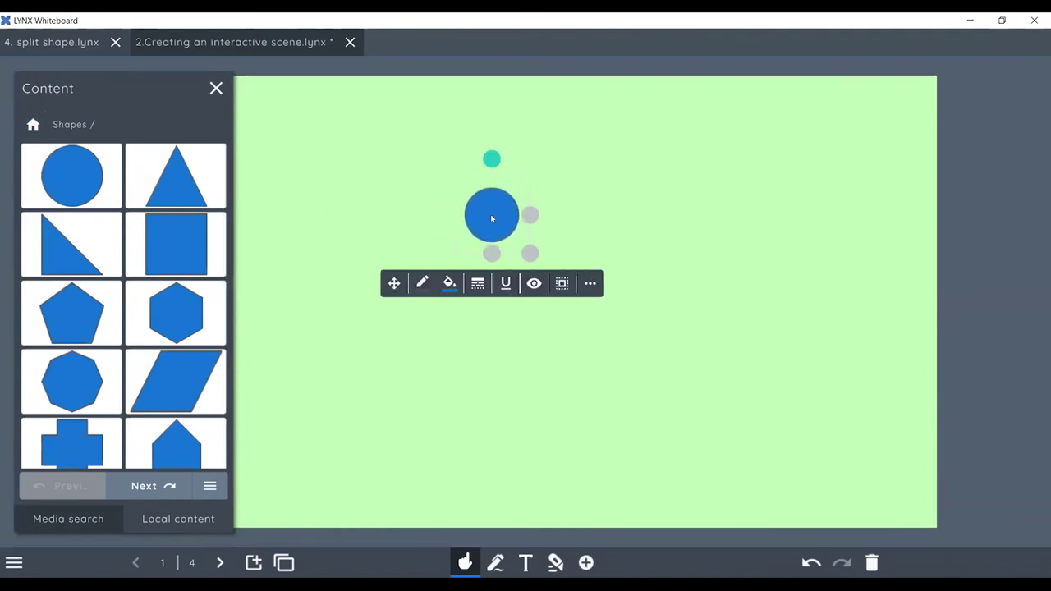
pyautogui.moveTo(529, 253); pyautogui.dragTo(776, 421)
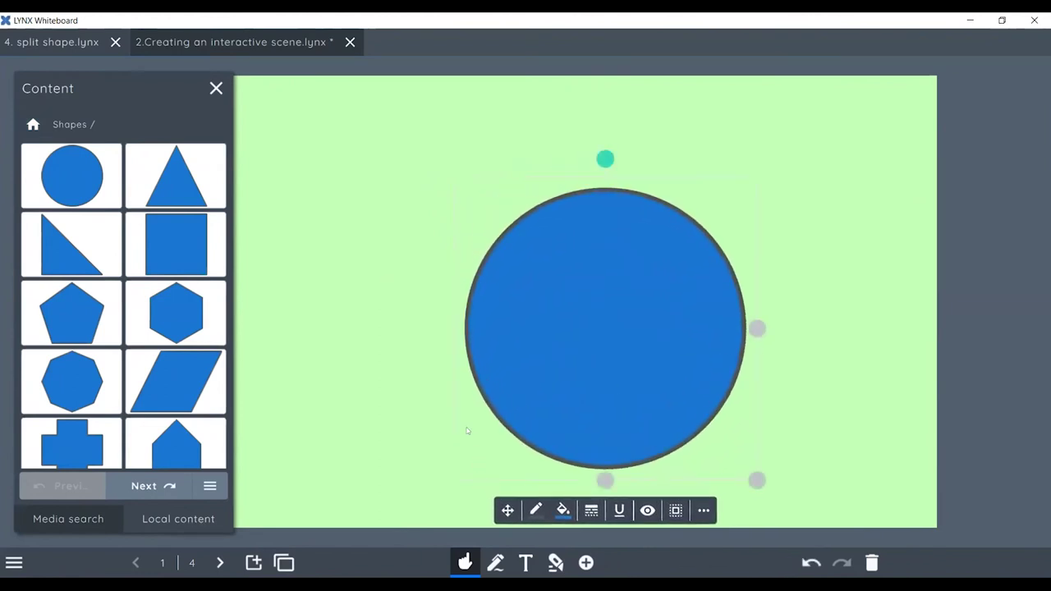
pyautogui.moveTo(502, 516); pyautogui.dragTo(404, 450)
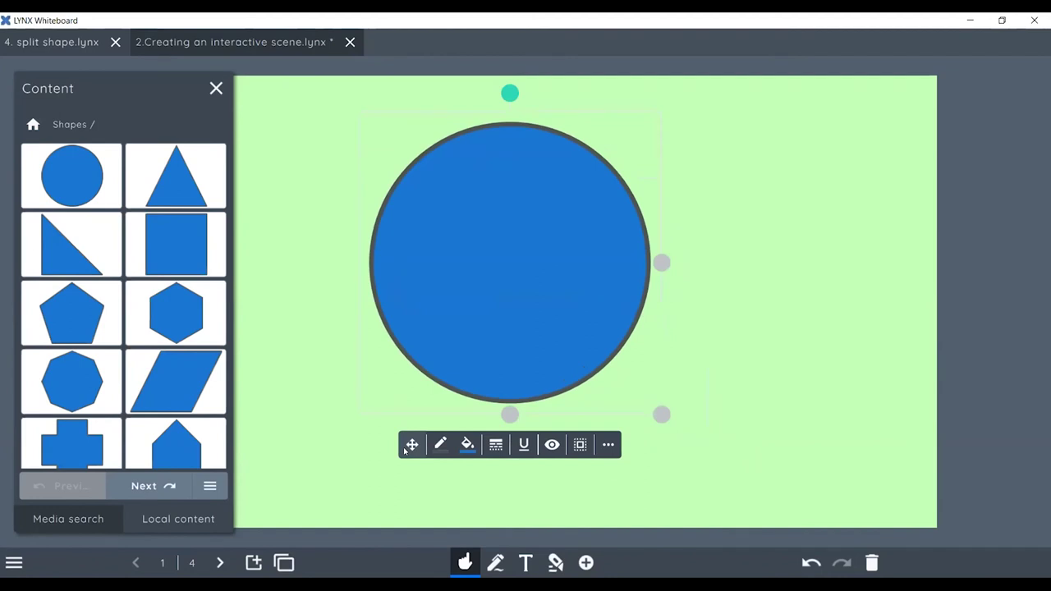
# Try red and magenta fills on the circle, and set the fill back to blue #1976d2.
pyautogui.click(467, 445)
pyautogui.click(635, 442)
pyautogui.click(695, 441)
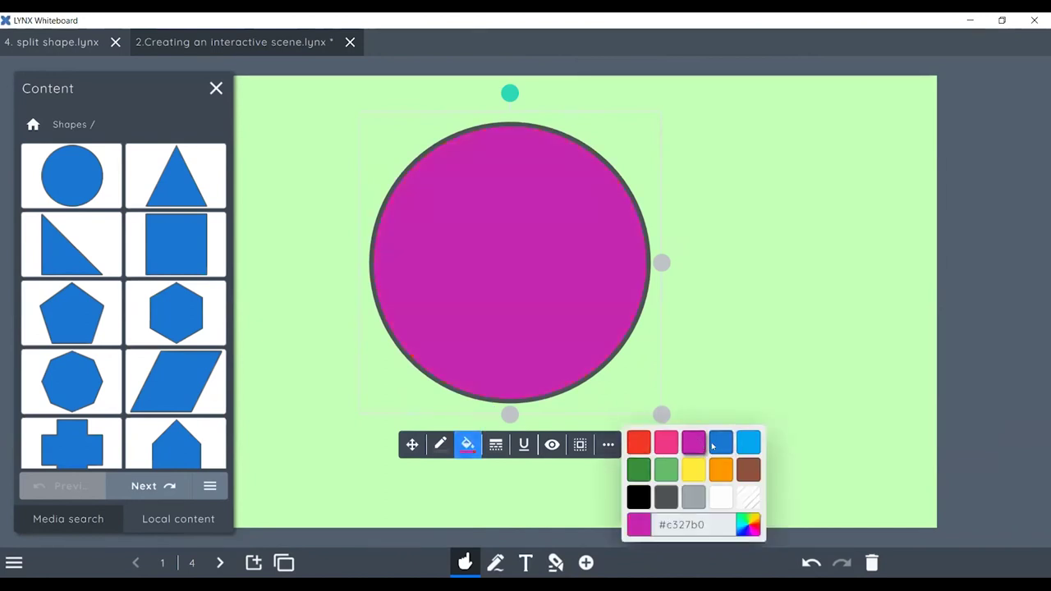
pyautogui.click(714, 448)
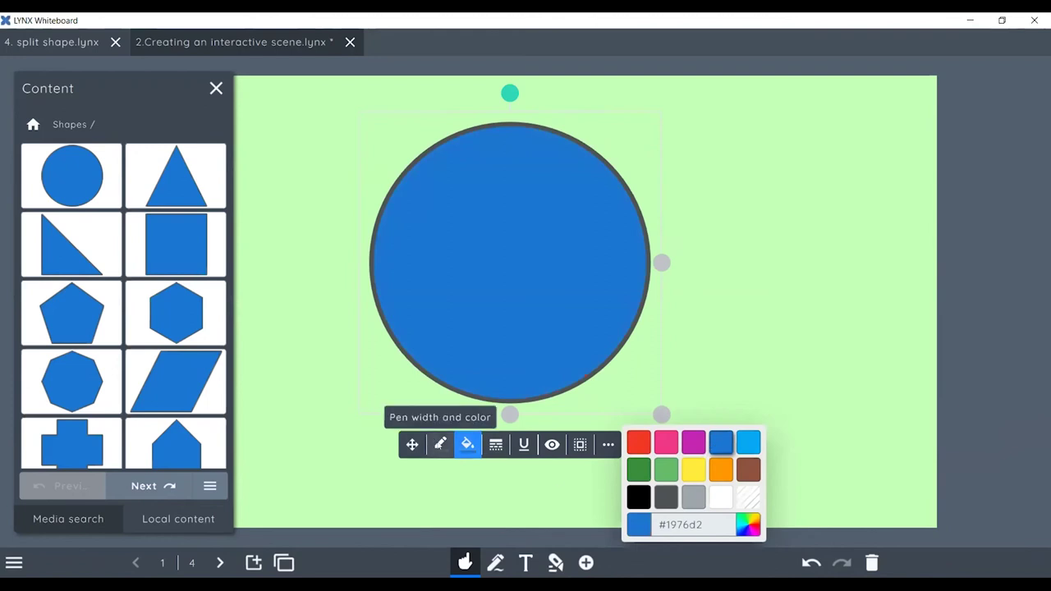
# Set the circle's outline width to 11, and view the available line styles without choosing another.
pyautogui.click(440, 444)
pyautogui.moveTo(664, 409)
pyautogui.mouseDown()
pyautogui.moveTo(716, 409)
pyautogui.moveTo(662, 424)
pyautogui.mouseUp()
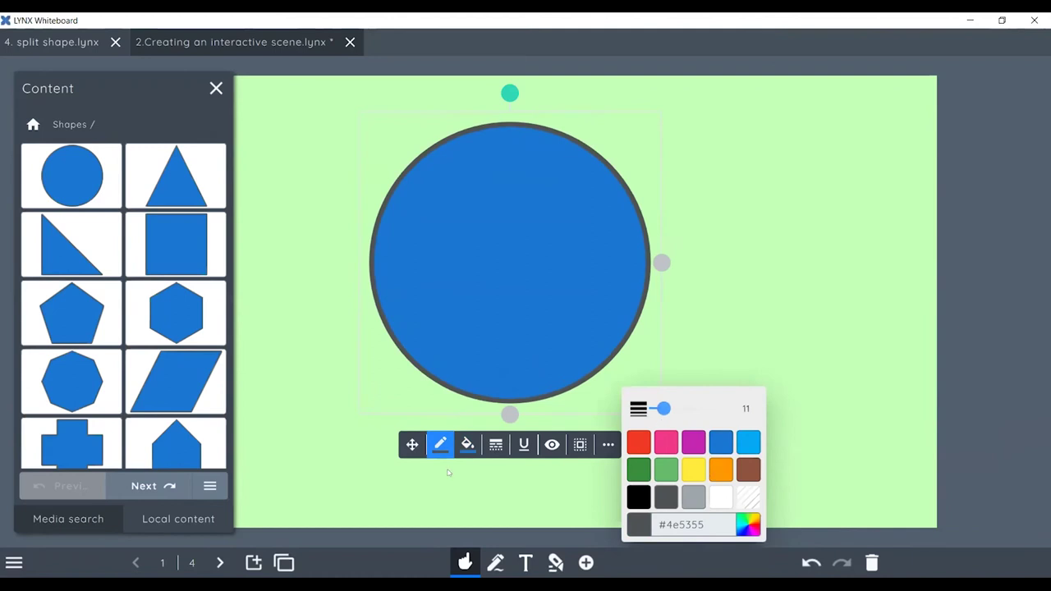
pyautogui.click(496, 445)
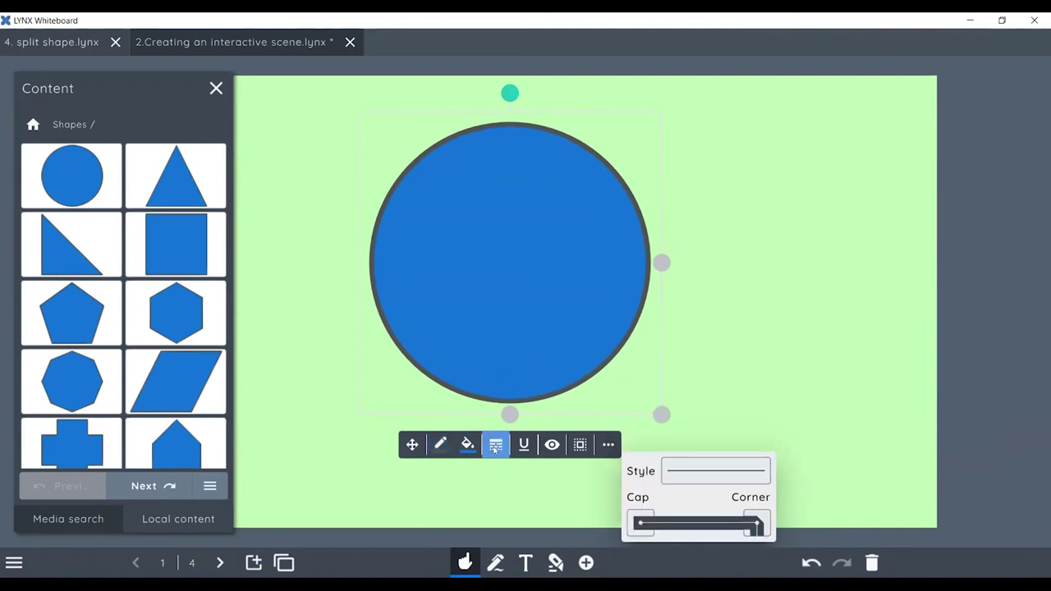
pyautogui.click(721, 474)
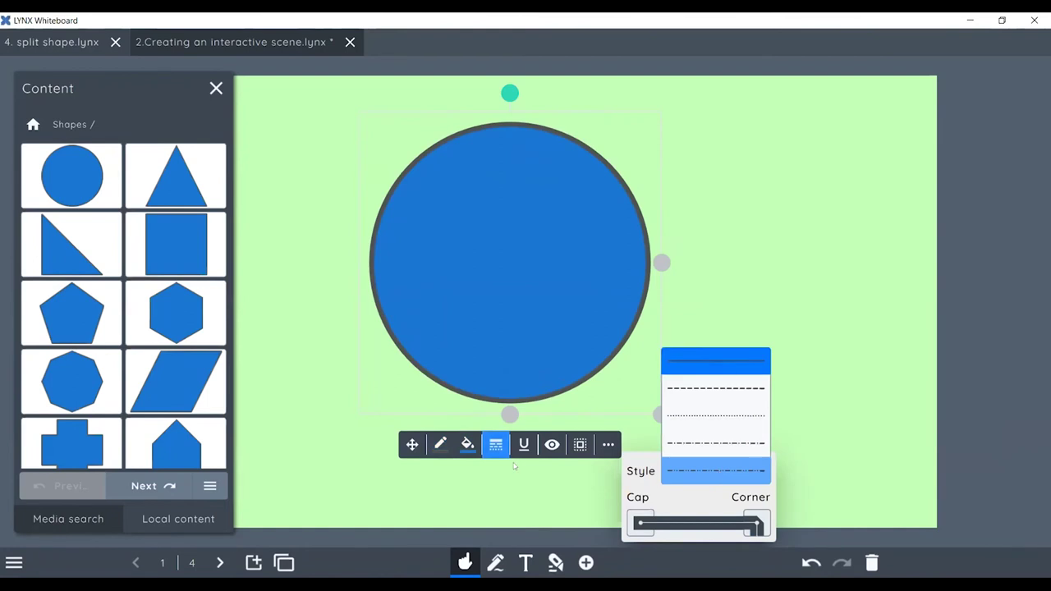
pyautogui.click(501, 482)
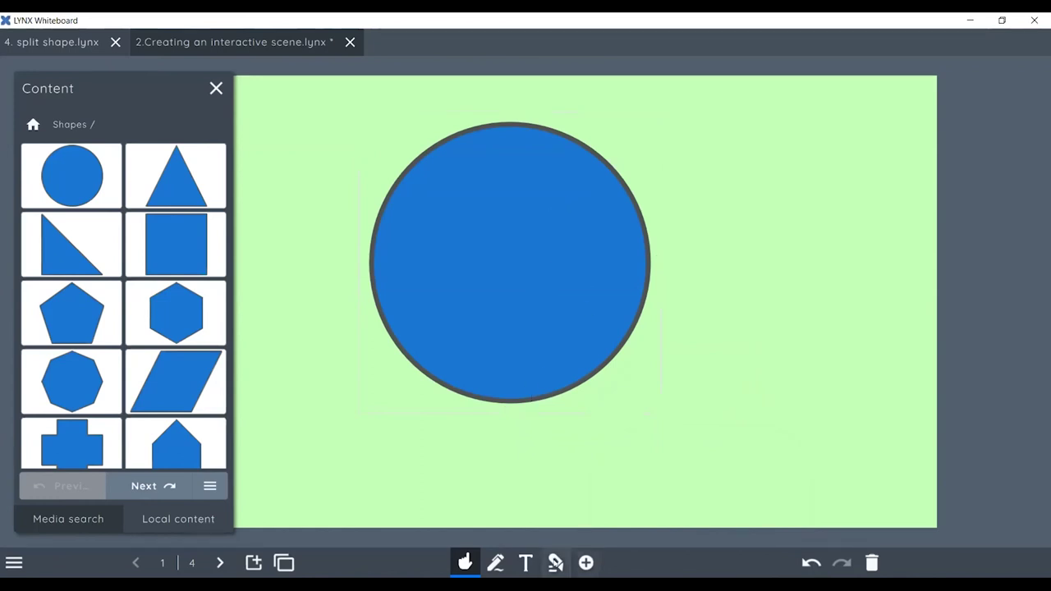
# Divide the circle into seven equal sectors with Shape Split.
pyautogui.click(556, 565)
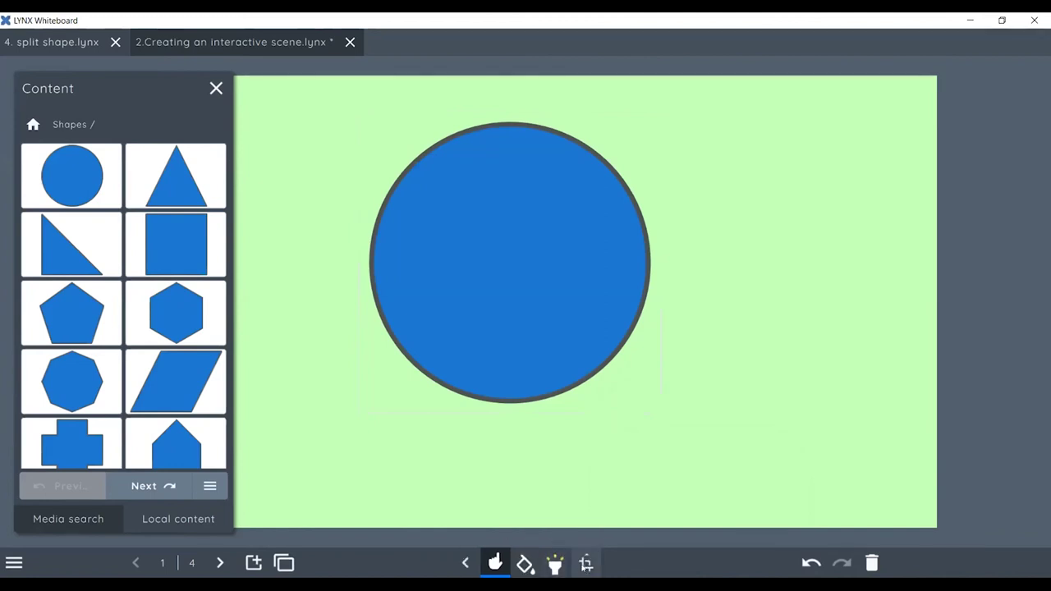
pyautogui.click(586, 565)
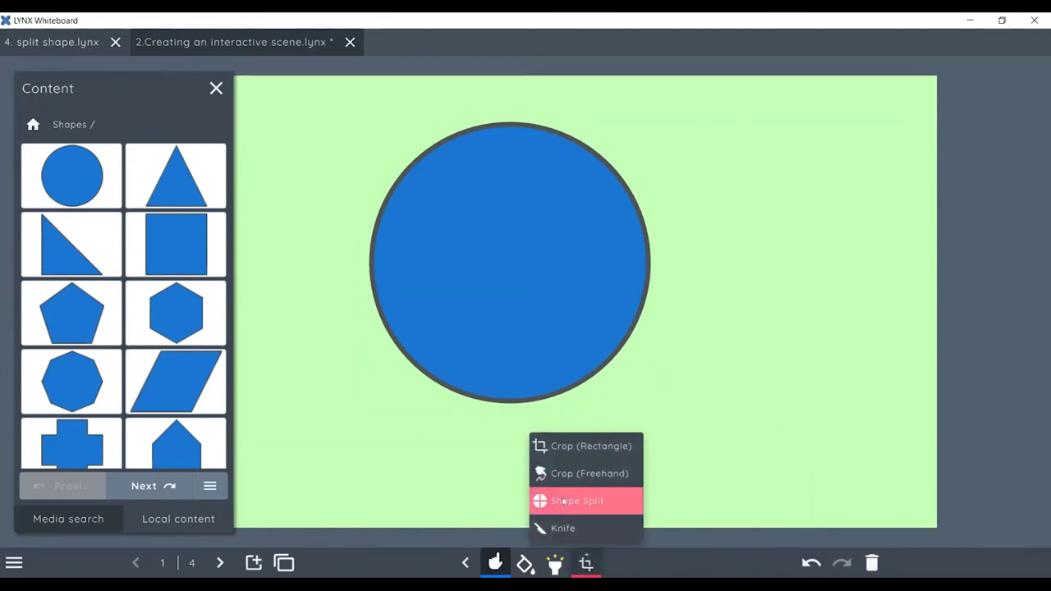
pyautogui.click(563, 502)
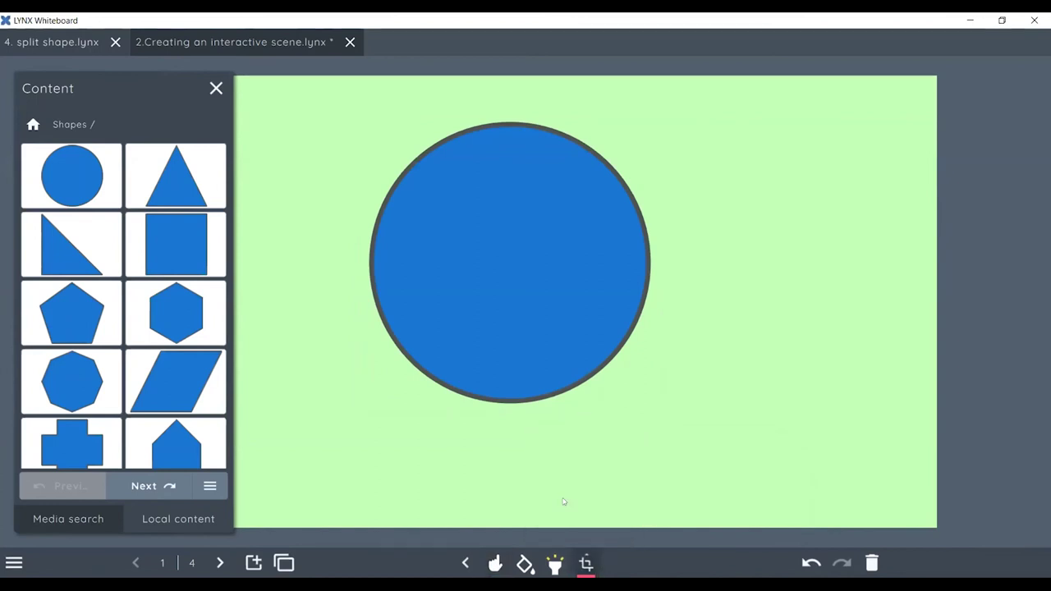
pyautogui.click(499, 227)
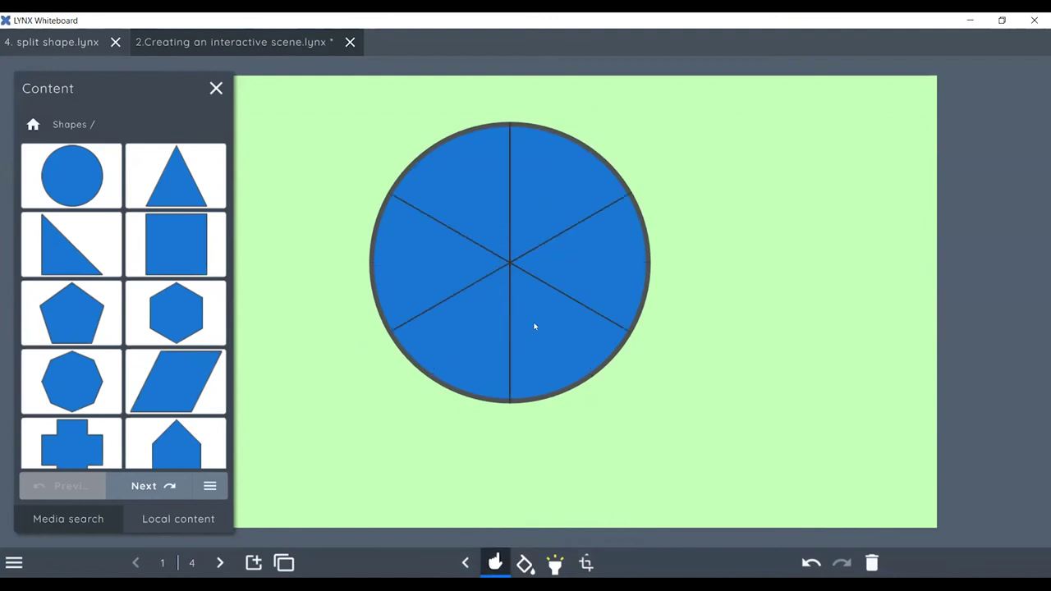
pyautogui.click(527, 335)
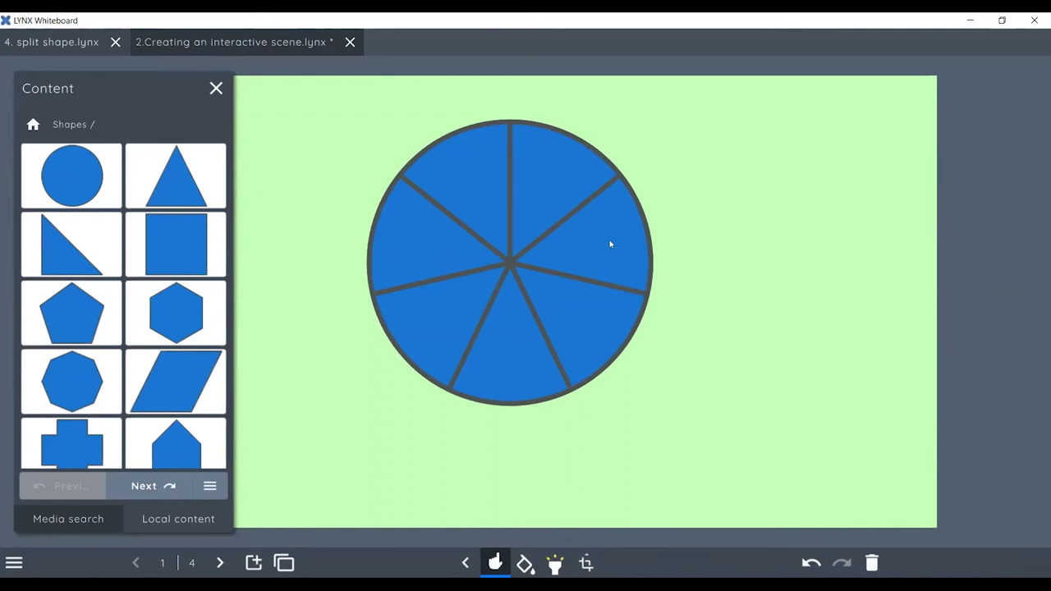
# Pull two adjacent sectors out to the right of the circle and two others out toward its lower left.
pyautogui.moveTo(611, 244); pyautogui.dragTo(695, 211)
pyautogui.moveTo(589, 326); pyautogui.dragTo(668, 336)
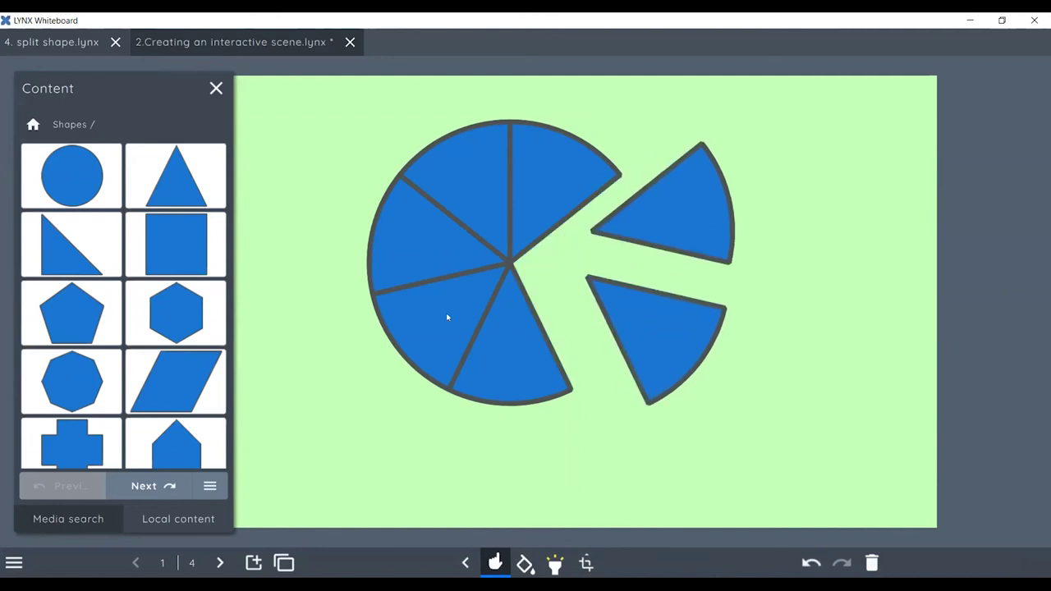
pyautogui.moveTo(447, 318); pyautogui.dragTo(398, 357)
pyautogui.moveTo(475, 361); pyautogui.dragTo(448, 399)
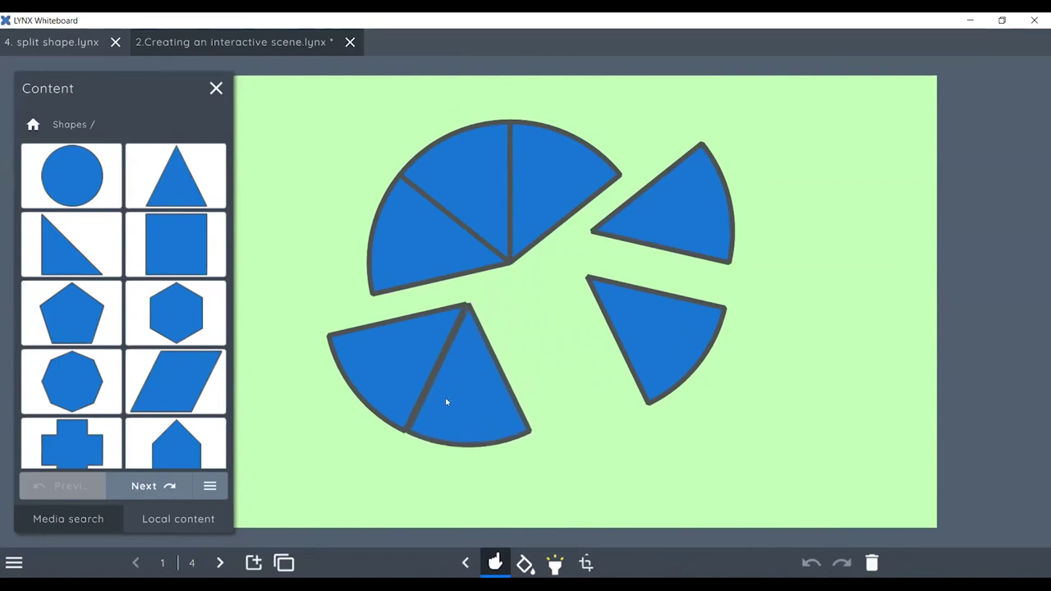
# Fill the detached lower-right sector pink #ef3887 and the detached upper-right sector yellow #ffeb3b.
pyautogui.click(653, 351)
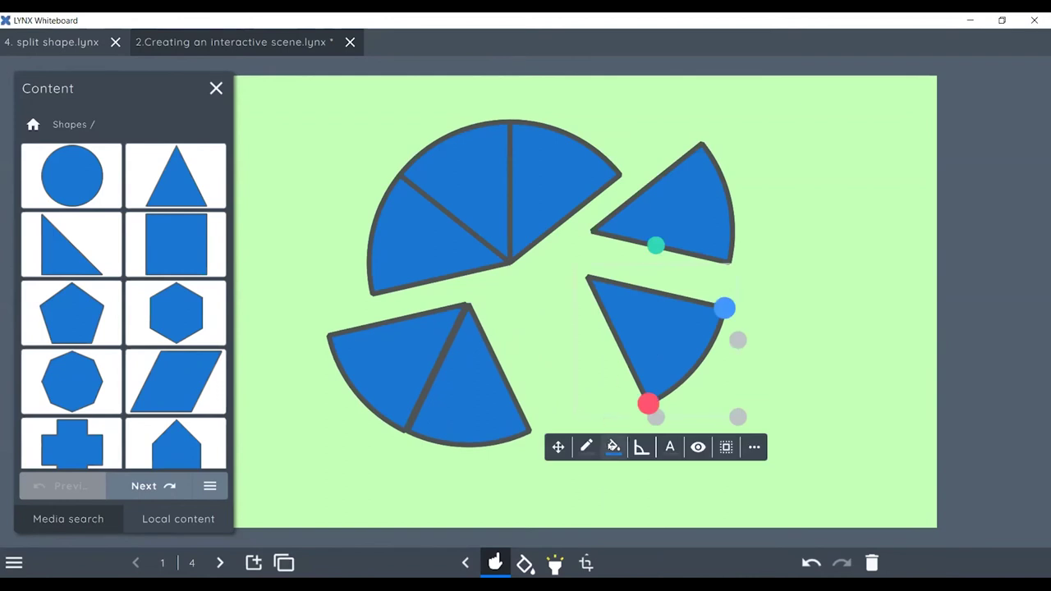
pyautogui.click(613, 447)
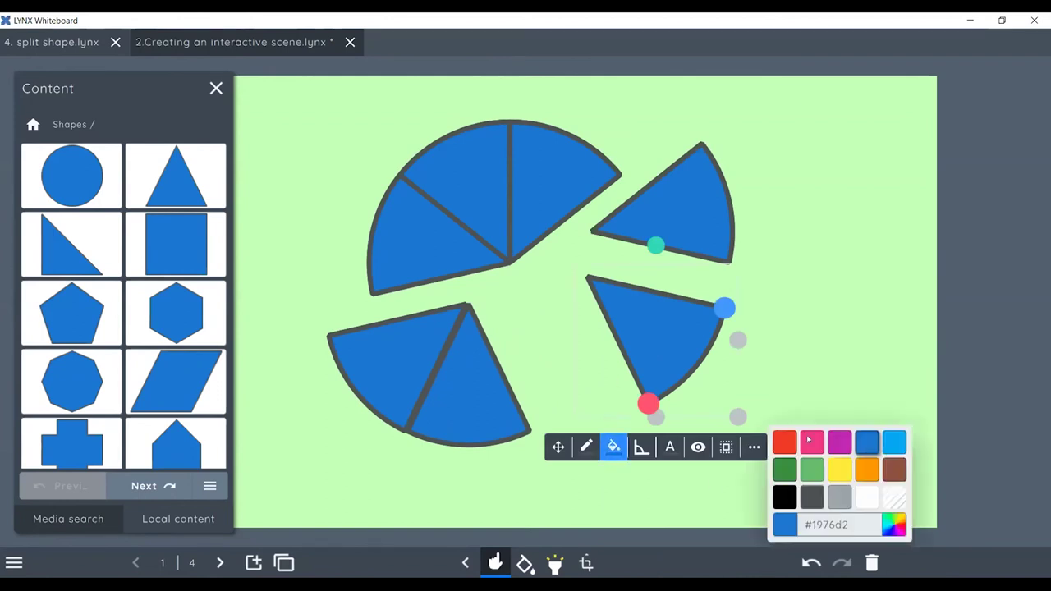
pyautogui.click(809, 442)
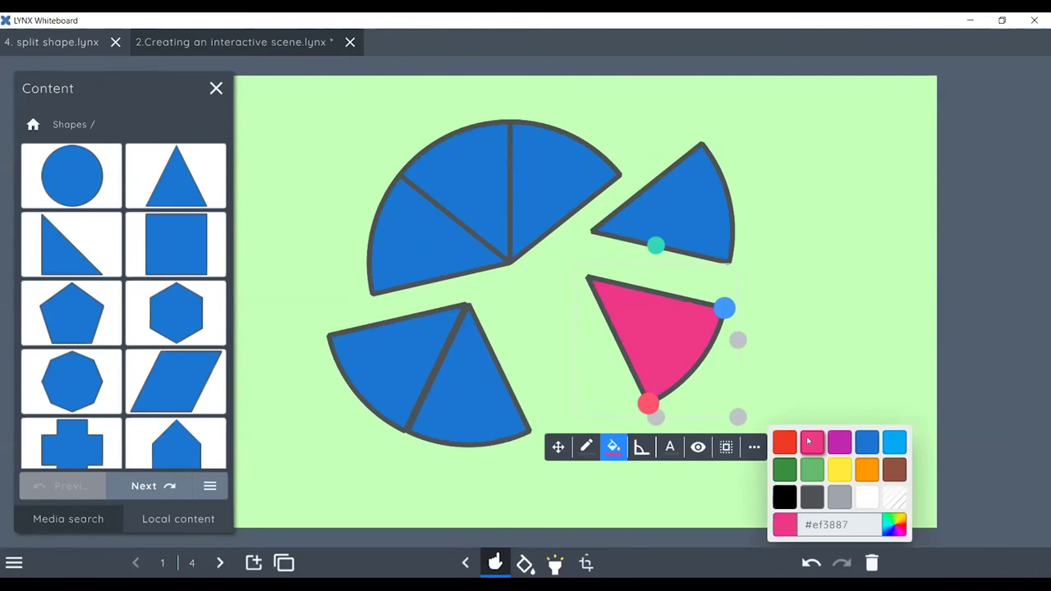
pyautogui.click(698, 185)
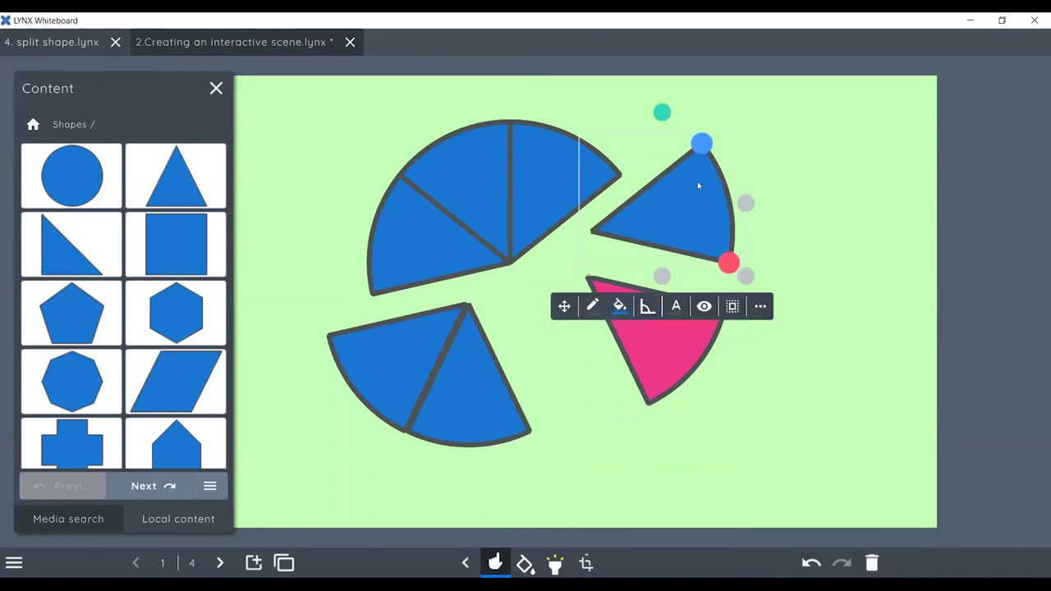
pyautogui.click(620, 307)
pyautogui.click(663, 366)
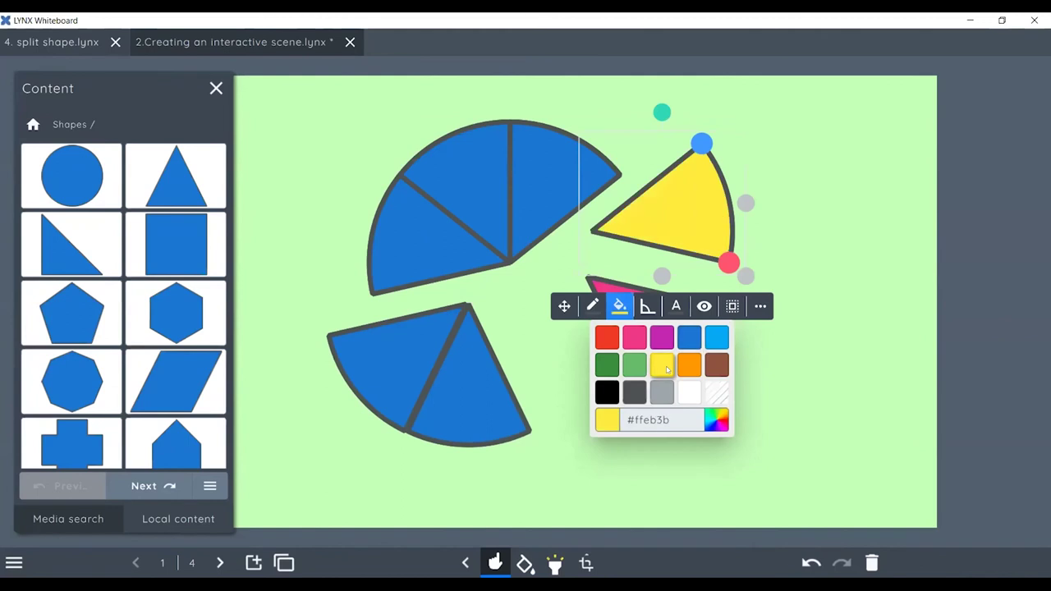
pyautogui.click(830, 336)
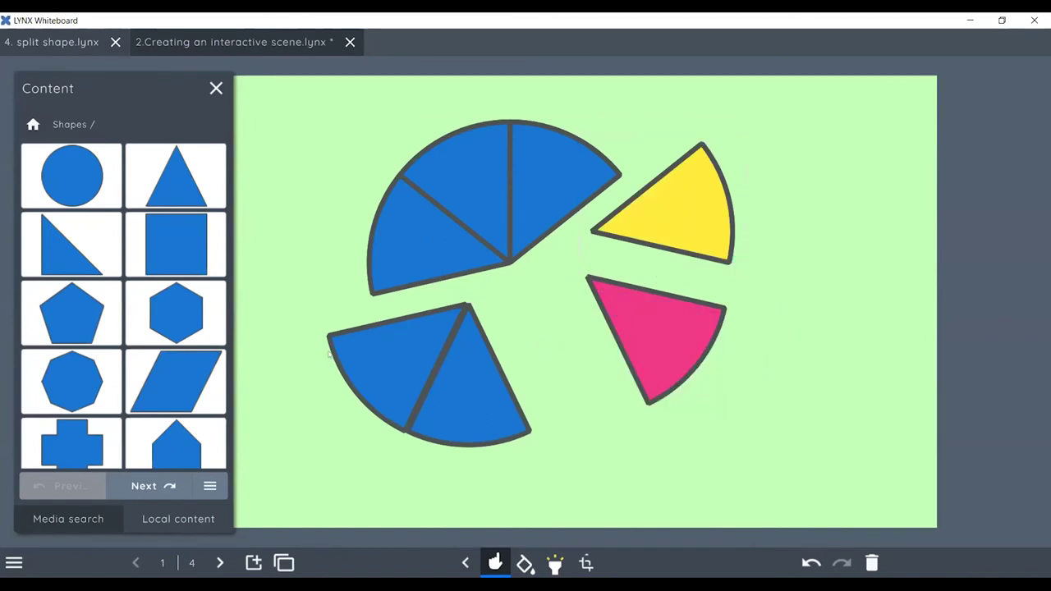
# Select both detached lower-left sectors together and fill them dark green #388e3c.
pyautogui.click(376, 359)
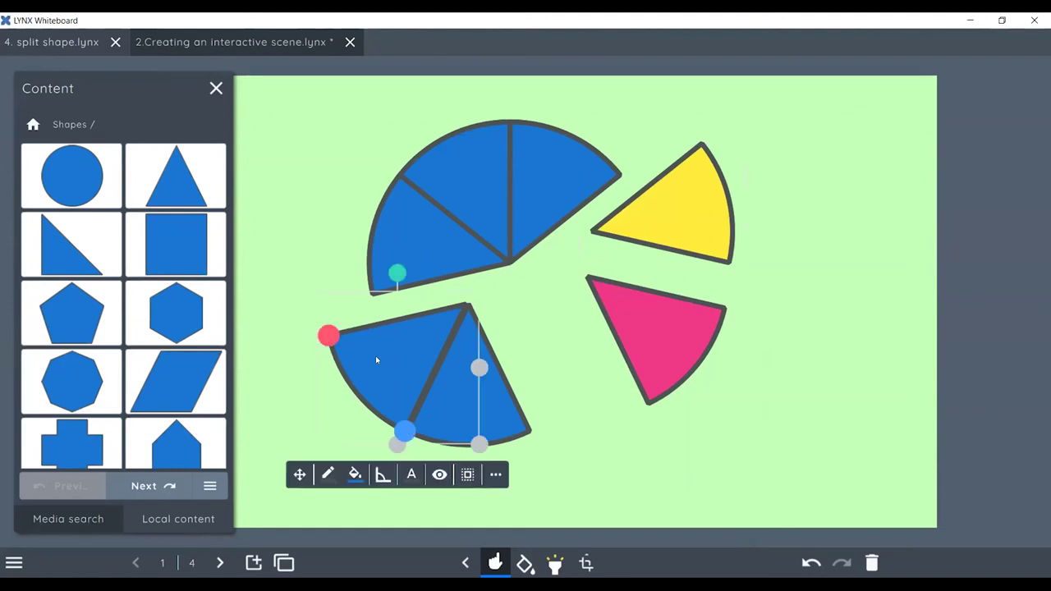
pyautogui.click(493, 403)
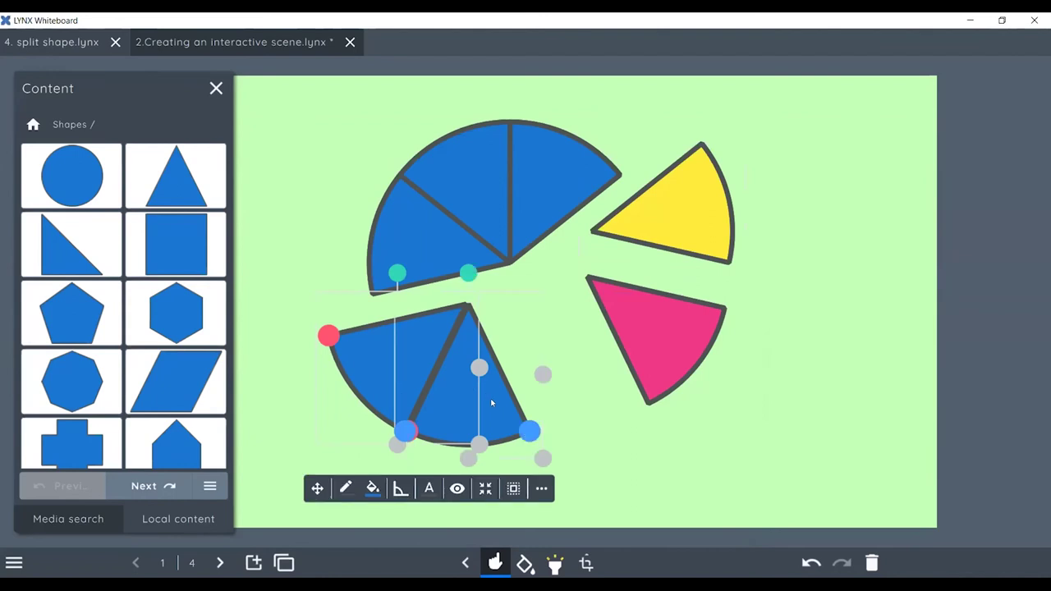
pyautogui.click(373, 489)
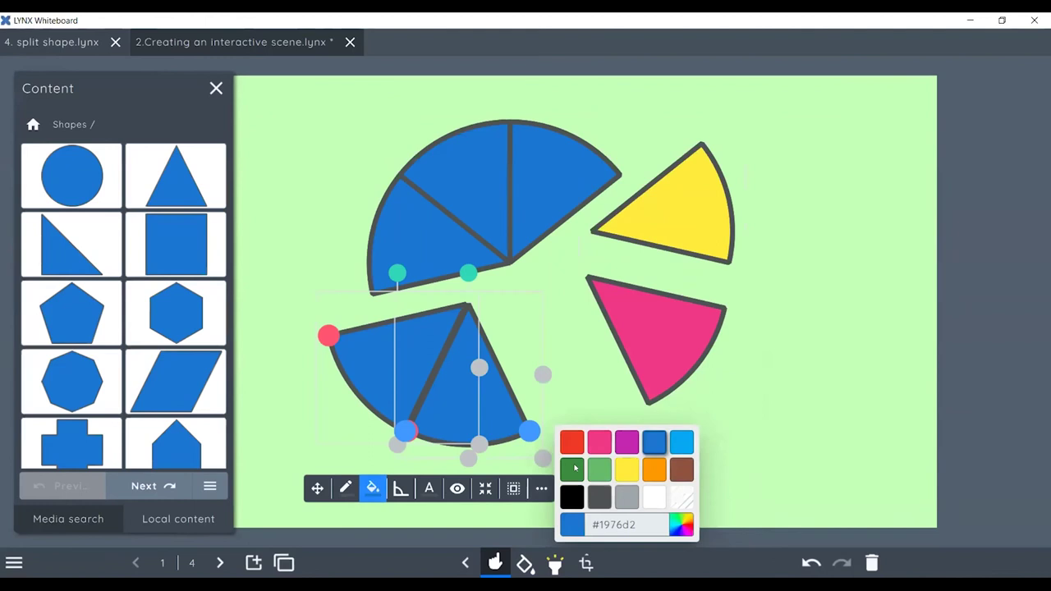
pyautogui.click(573, 469)
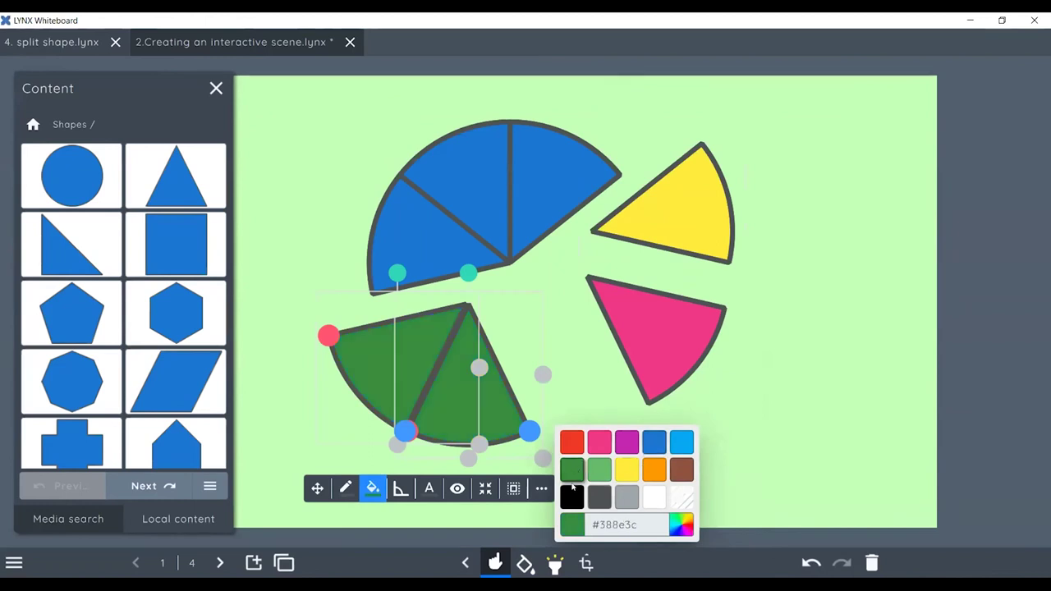
# Fill the two detached lower-left sectors grey #9da6aa, group them, and move the group slightly down.
pyautogui.click(627, 499)
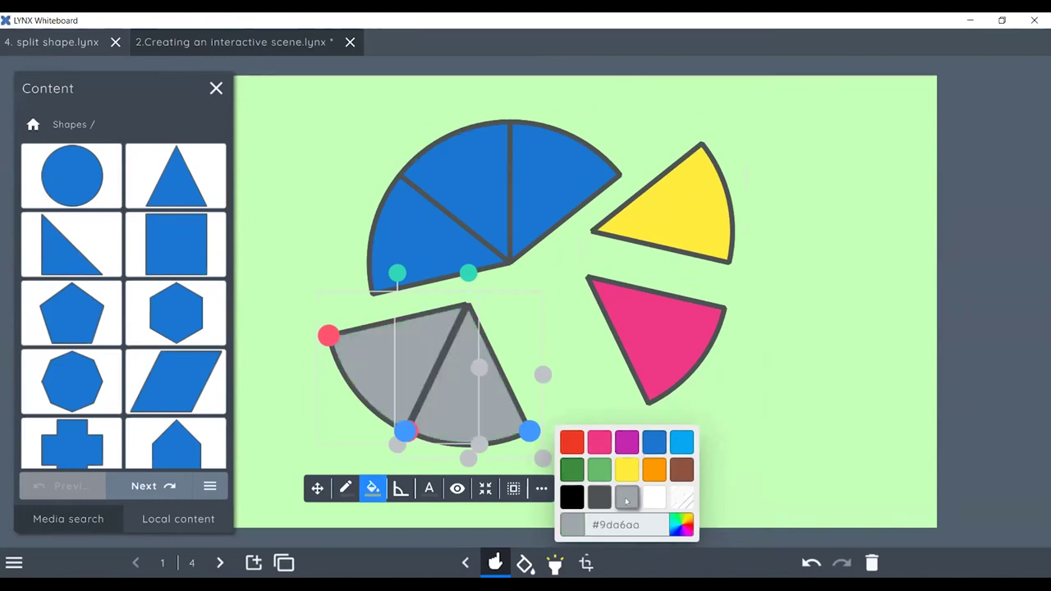
pyautogui.click(485, 489)
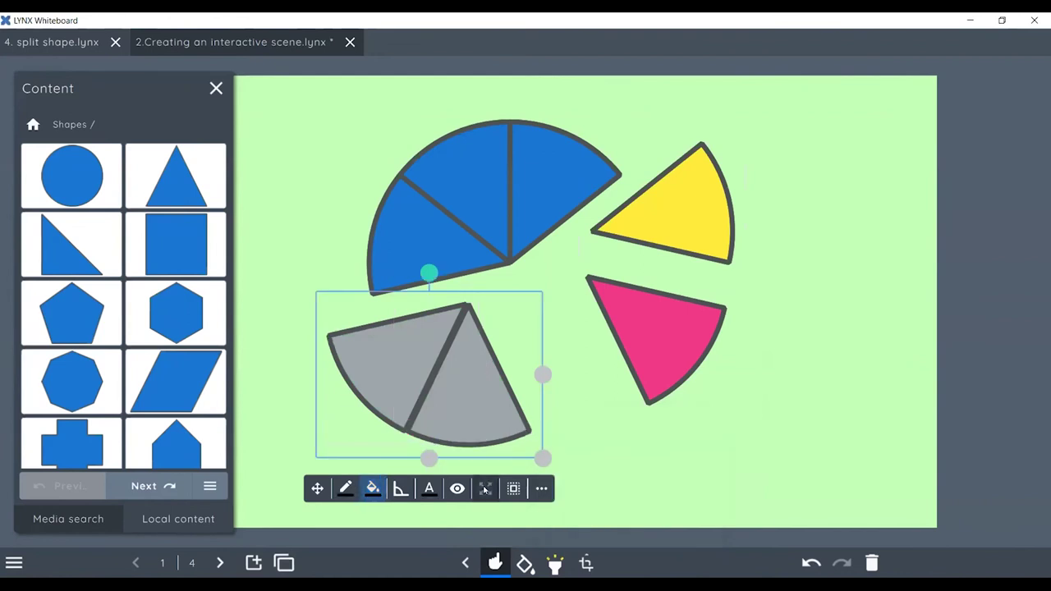
pyautogui.click(742, 395)
pyautogui.click(435, 360)
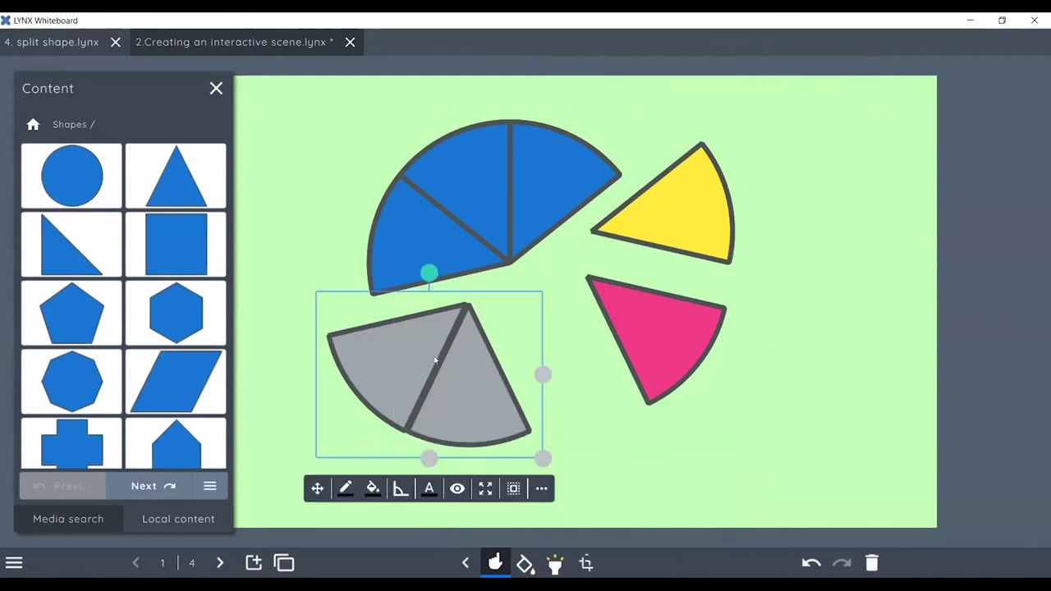
pyautogui.moveTo(317, 489)
pyautogui.mouseDown()
pyautogui.moveTo(288, 527)
pyautogui.moveTo(317, 496)
pyautogui.mouseUp()
# Show the radius and angle on the yellow sector and move it to the upper right of the page.
pyautogui.click(705, 206)
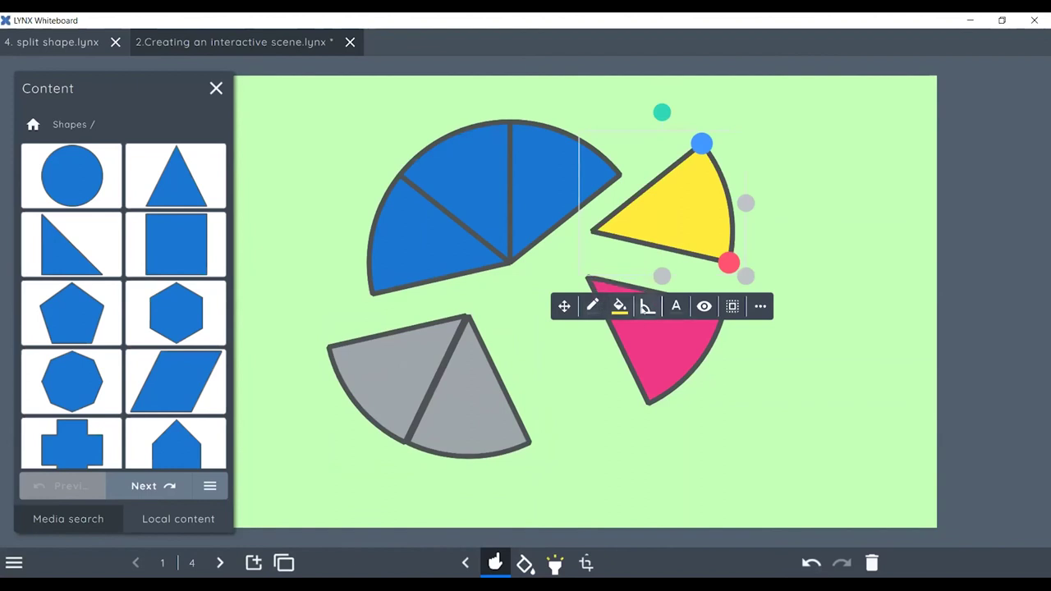
pyautogui.click(646, 307)
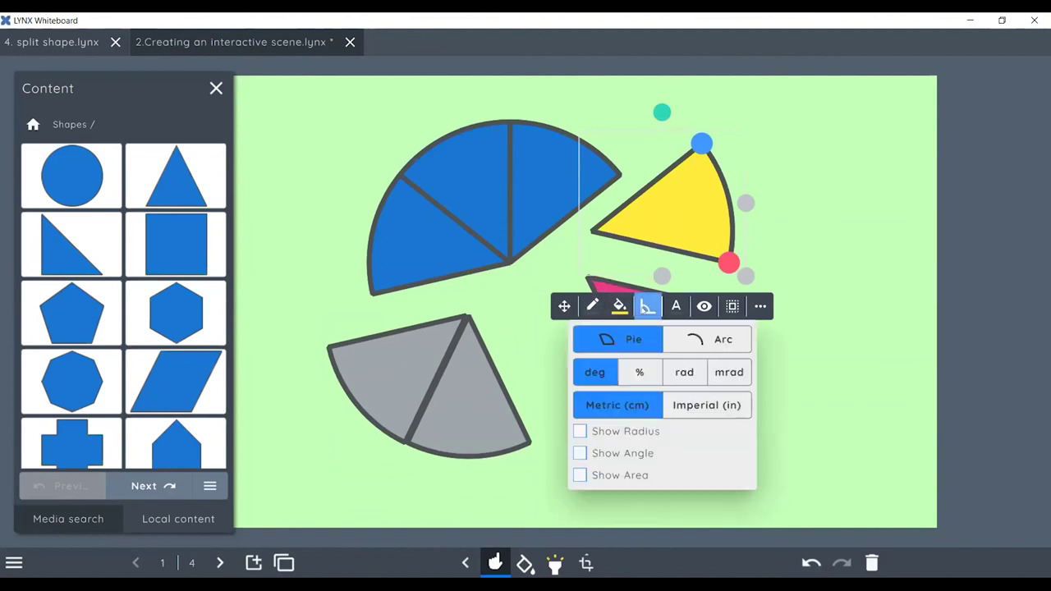
pyautogui.click(580, 431)
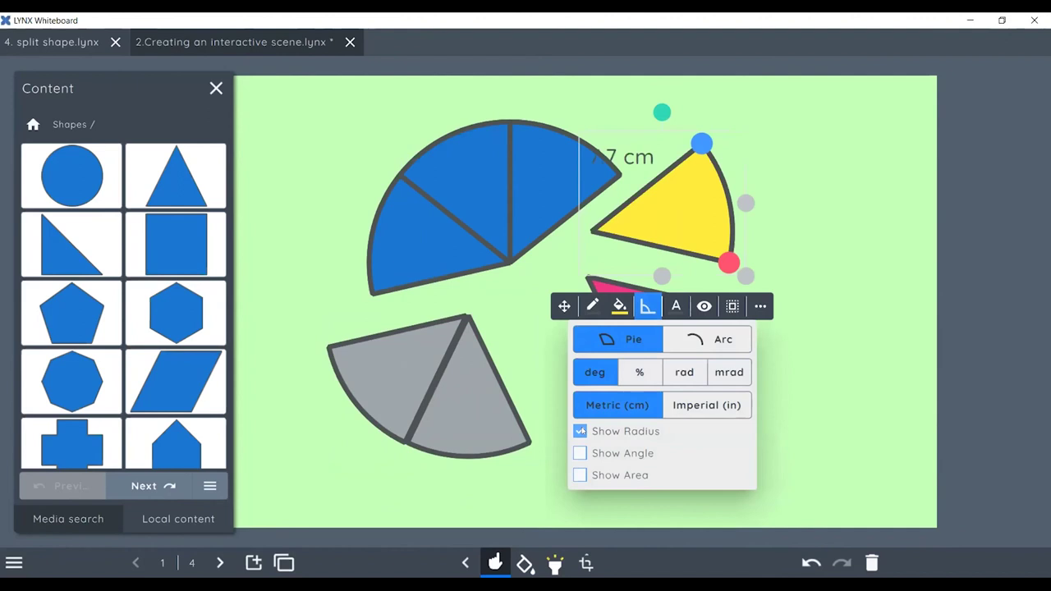
pyautogui.click(580, 454)
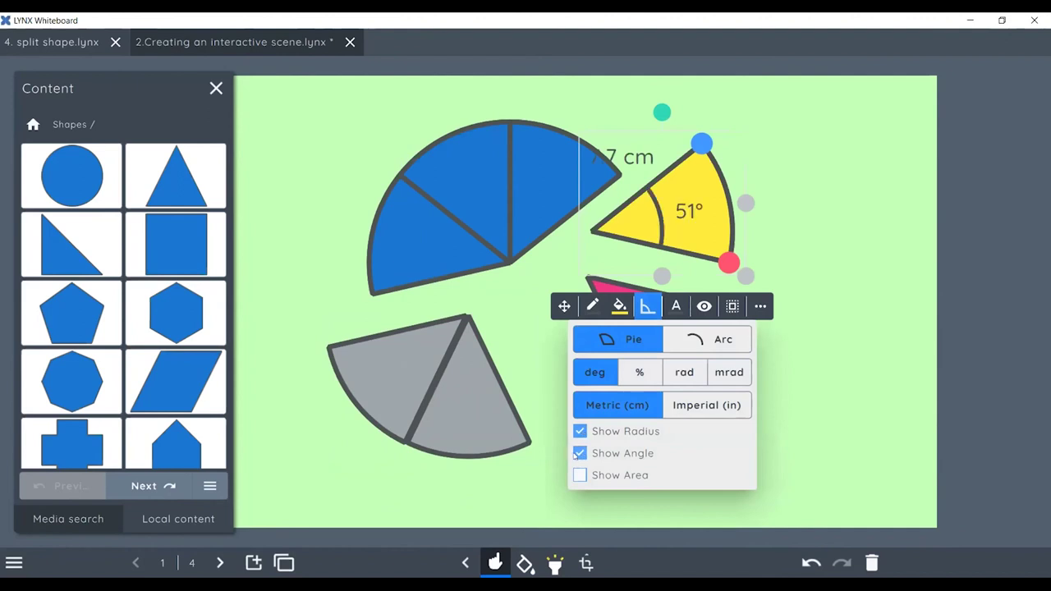
pyautogui.moveTo(565, 307); pyautogui.dragTo(726, 286)
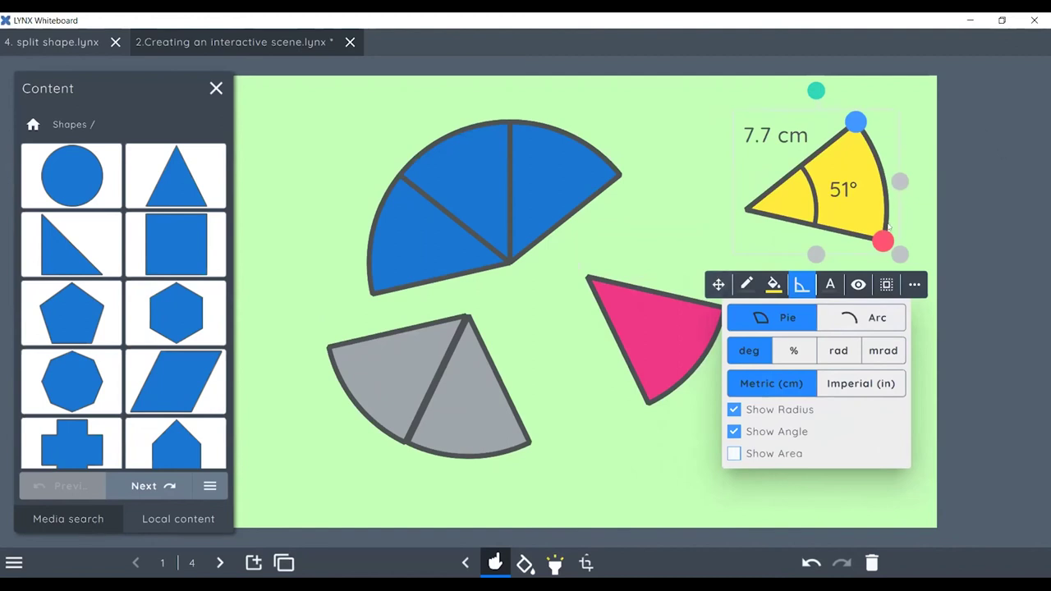
# Widen the yellow sector's angle to 102°.
pyautogui.moveTo(881, 234); pyautogui.dragTo(749, 298)
pyautogui.click(914, 245)
pyautogui.click(846, 244)
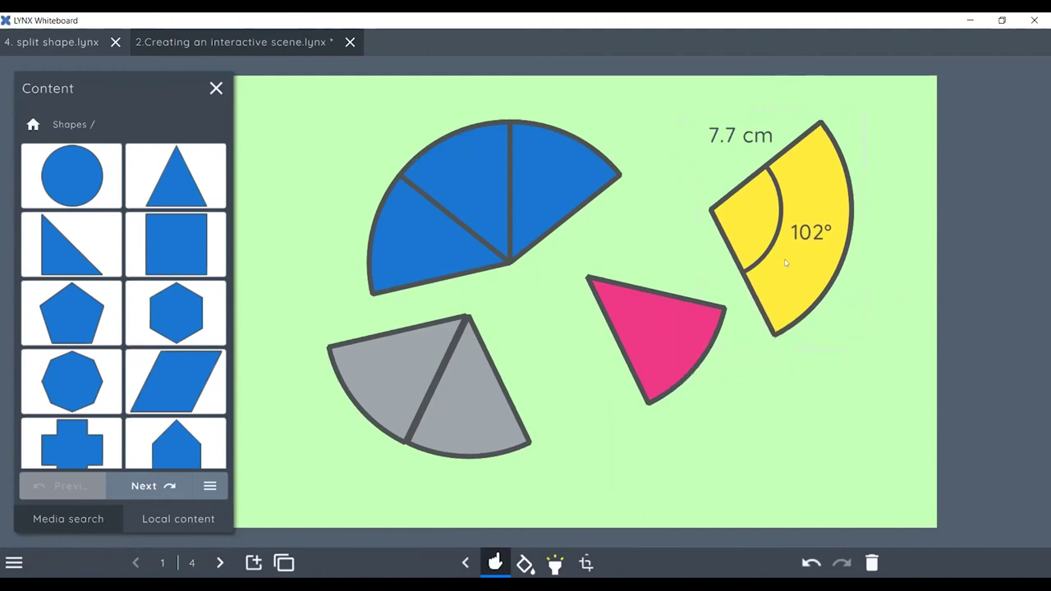
# Rotate the yellow sector to match the grey pair's orientation and place it over the grey sectors.
pyautogui.moveTo(785, 263); pyautogui.dragTo(690, 456)
pyautogui.moveTo(605, 464); pyautogui.dragTo(839, 324)
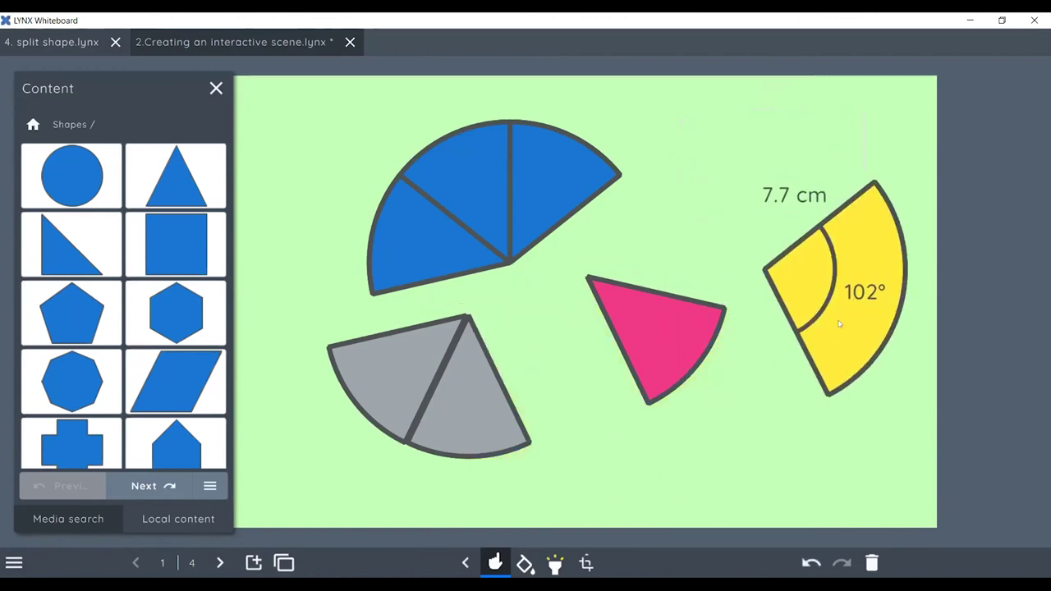
pyautogui.click(839, 325)
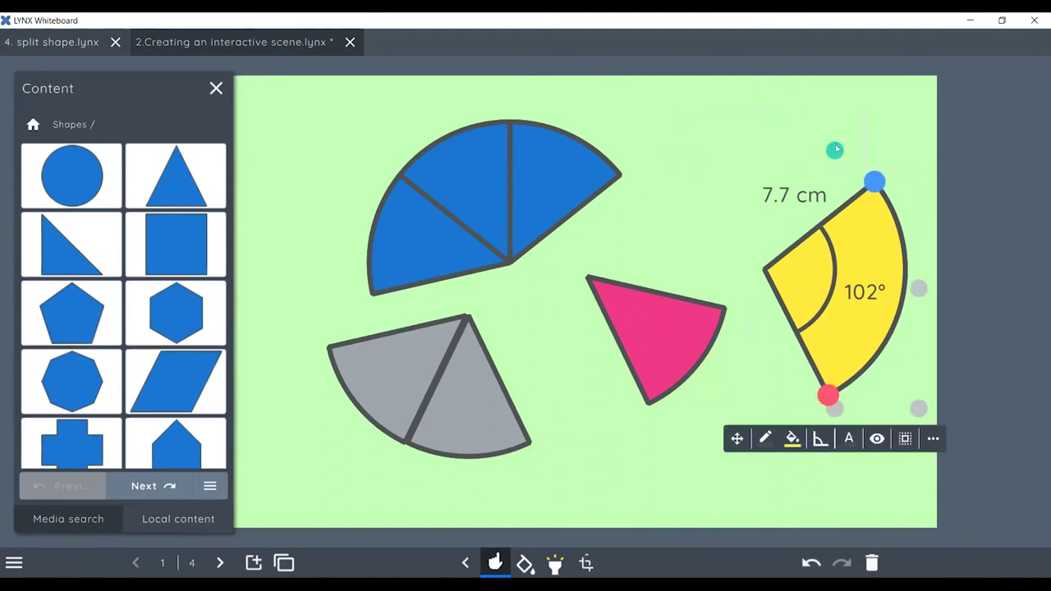
pyautogui.moveTo(860, 309); pyautogui.dragTo(460, 369)
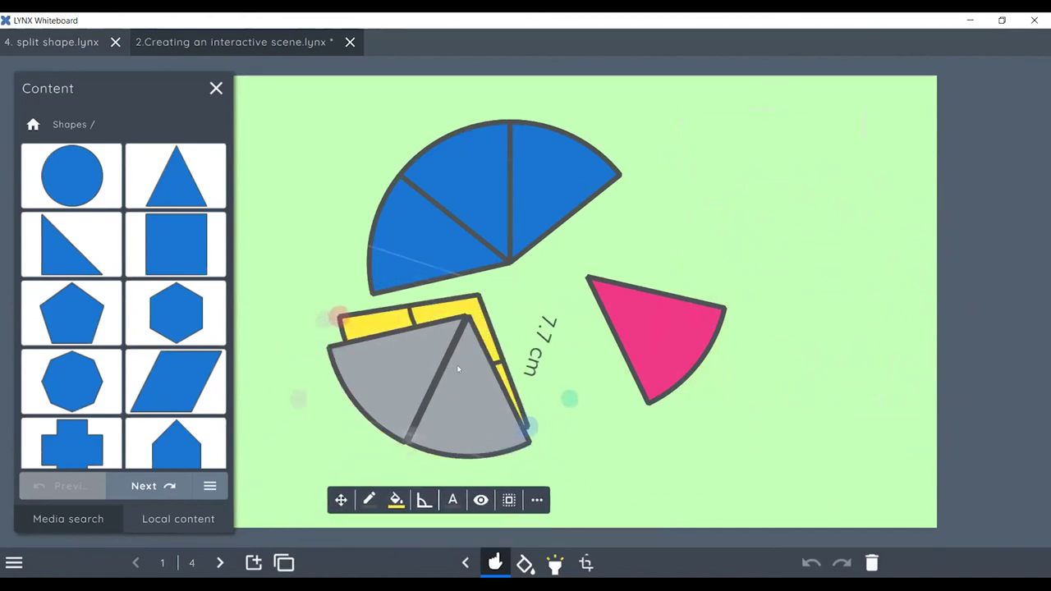
# Bring the grey sector group to the front of the stacking order.
pyautogui.click(403, 328)
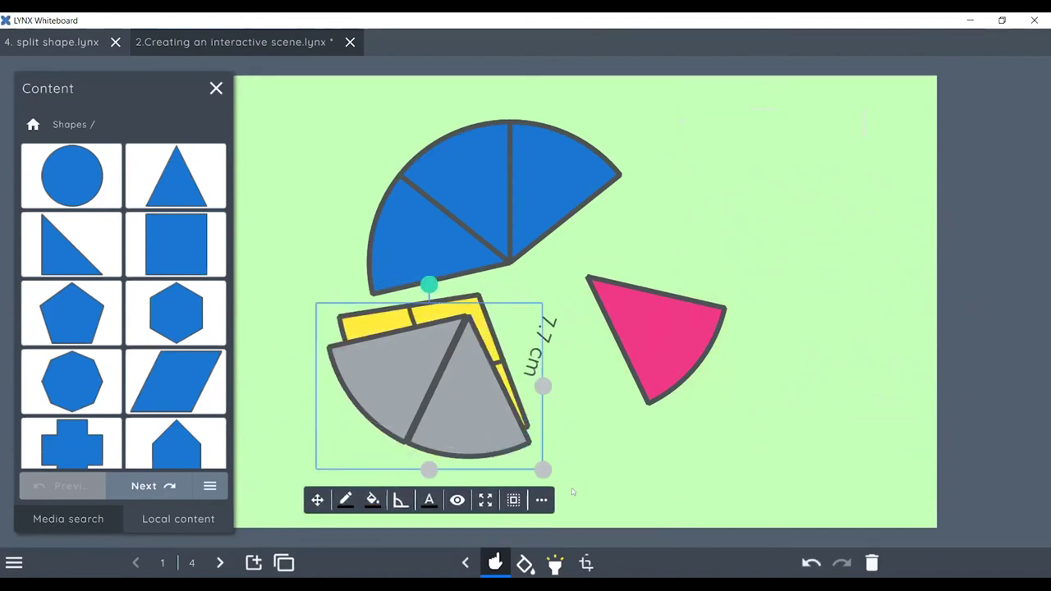
pyautogui.click(513, 500)
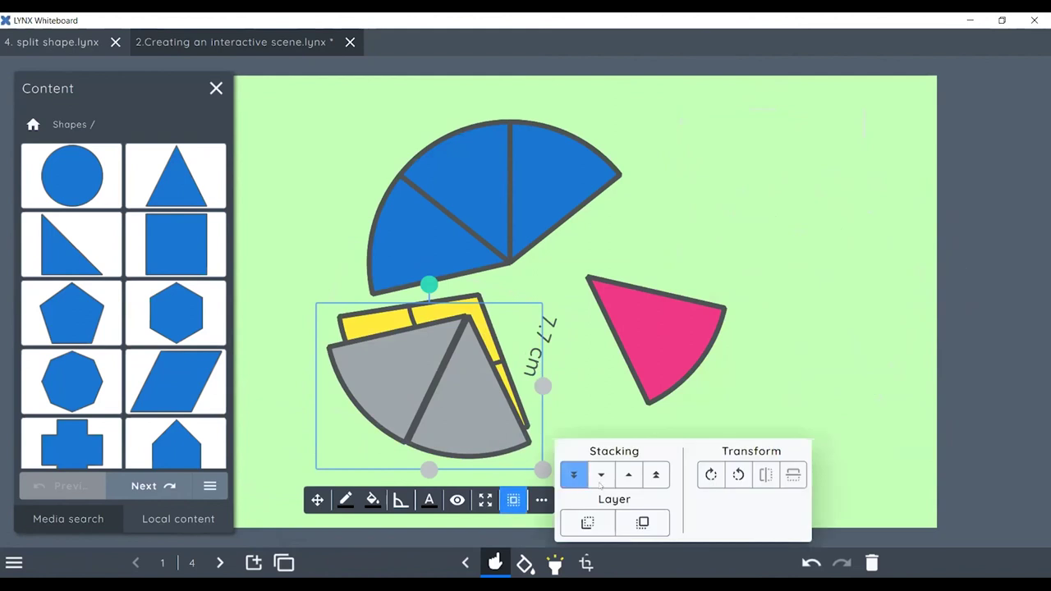
pyautogui.click(657, 476)
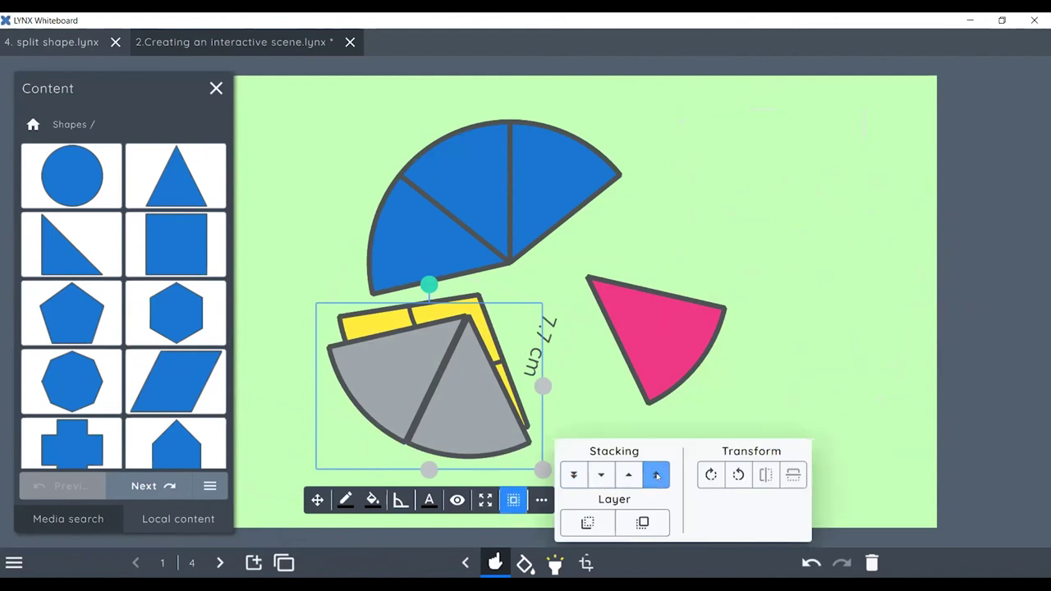
pyautogui.click(596, 341)
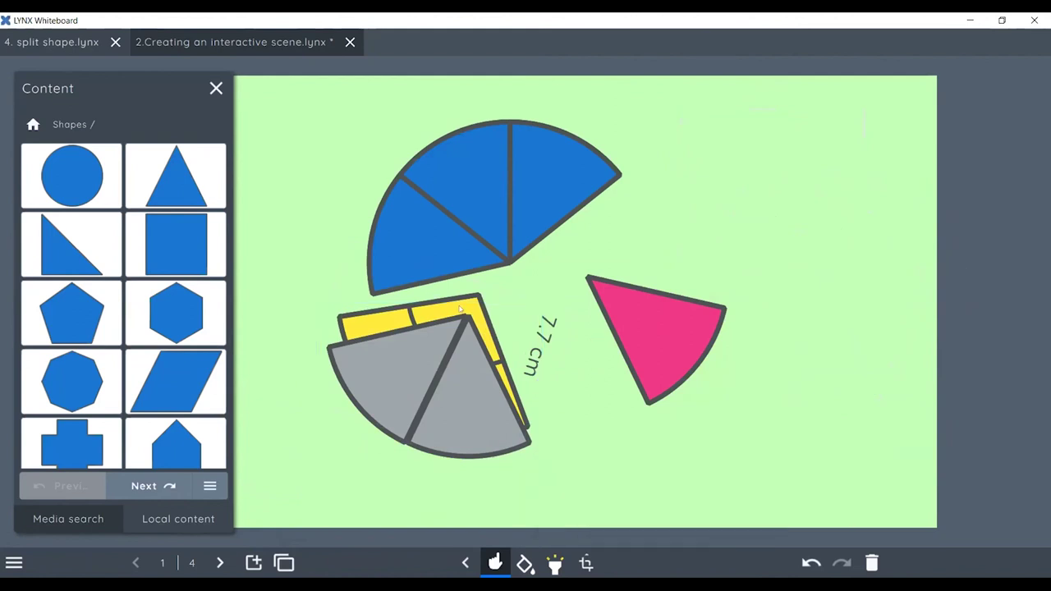
# Bring the yellow sector to the front and align it over the grey pair so their edges coincide.
pyautogui.click(460, 300)
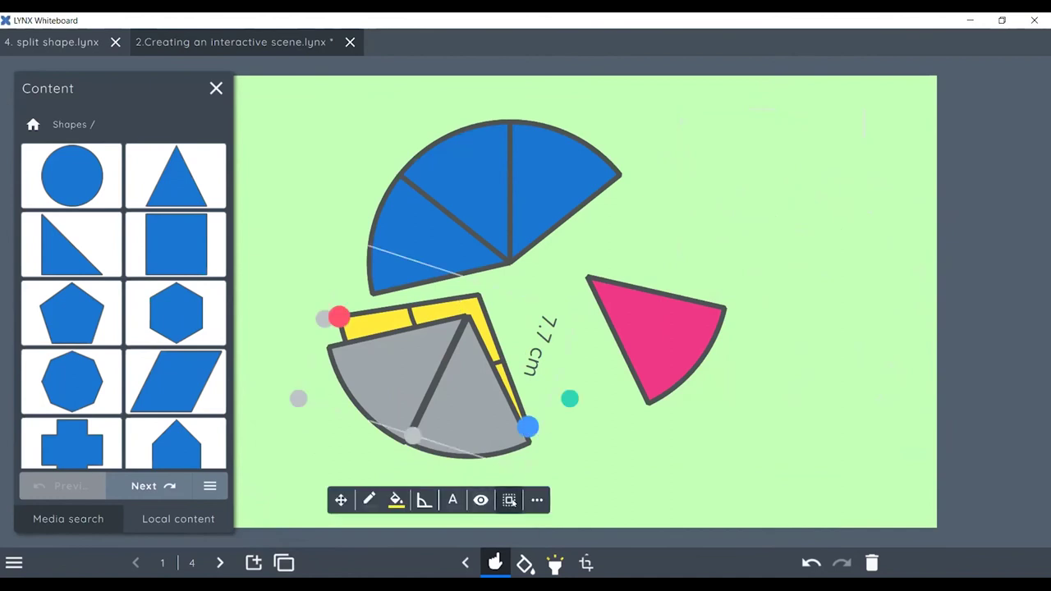
pyautogui.click(509, 500)
pyautogui.click(651, 474)
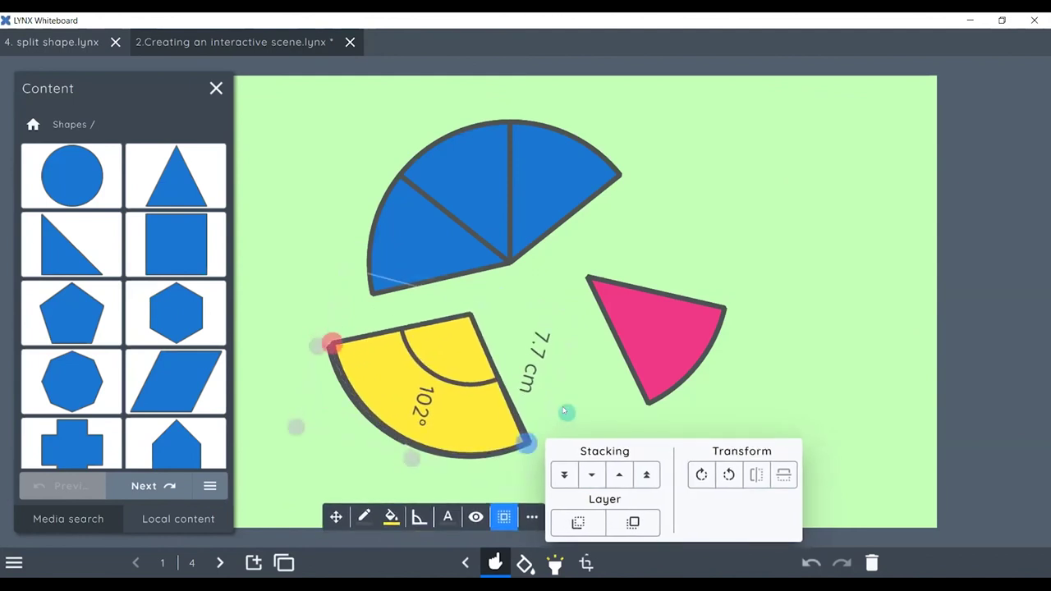
pyautogui.click(838, 377)
# Try the yellow sector's opacity setting, leave it fully opaque, and move the sector back to the page's upper right.
pyautogui.click(487, 420)
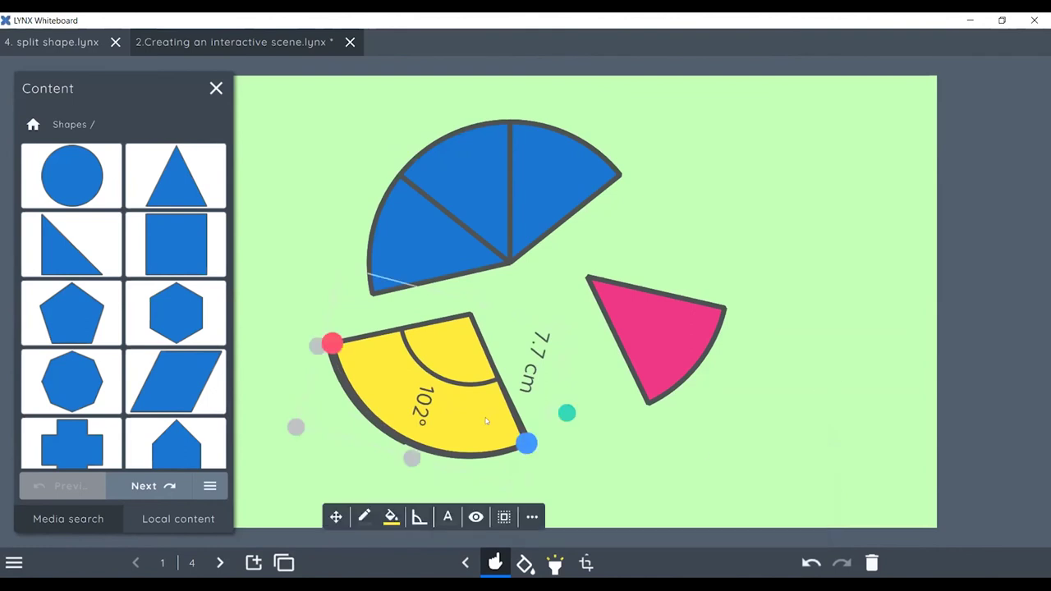
pyautogui.click(475, 516)
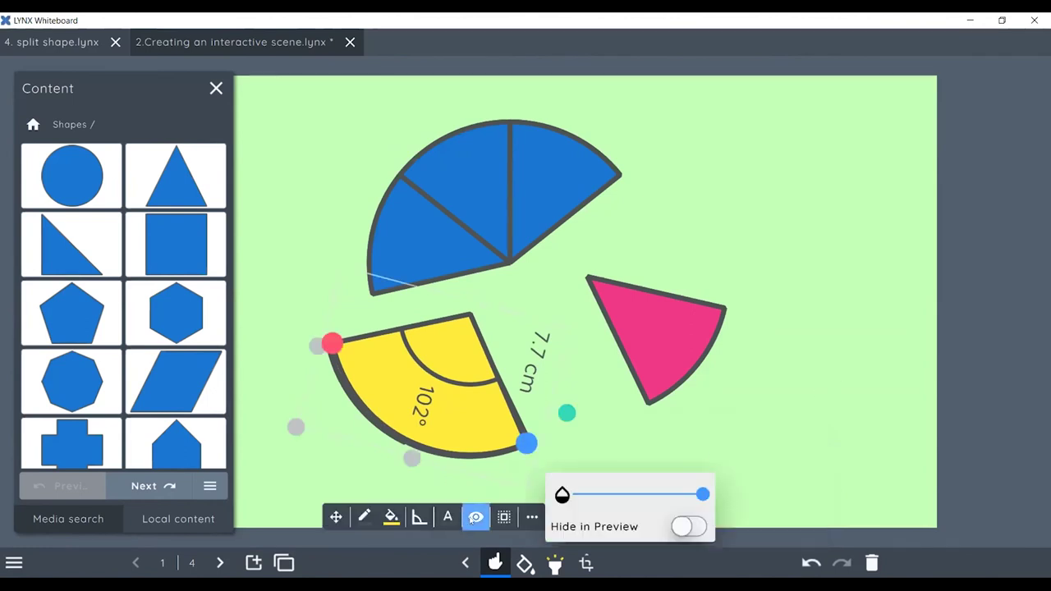
pyautogui.moveTo(702, 493)
pyautogui.mouseDown()
pyautogui.moveTo(632, 494)
pyautogui.moveTo(699, 494)
pyautogui.mouseUp()
pyautogui.moveTo(447, 423); pyautogui.dragTo(782, 254)
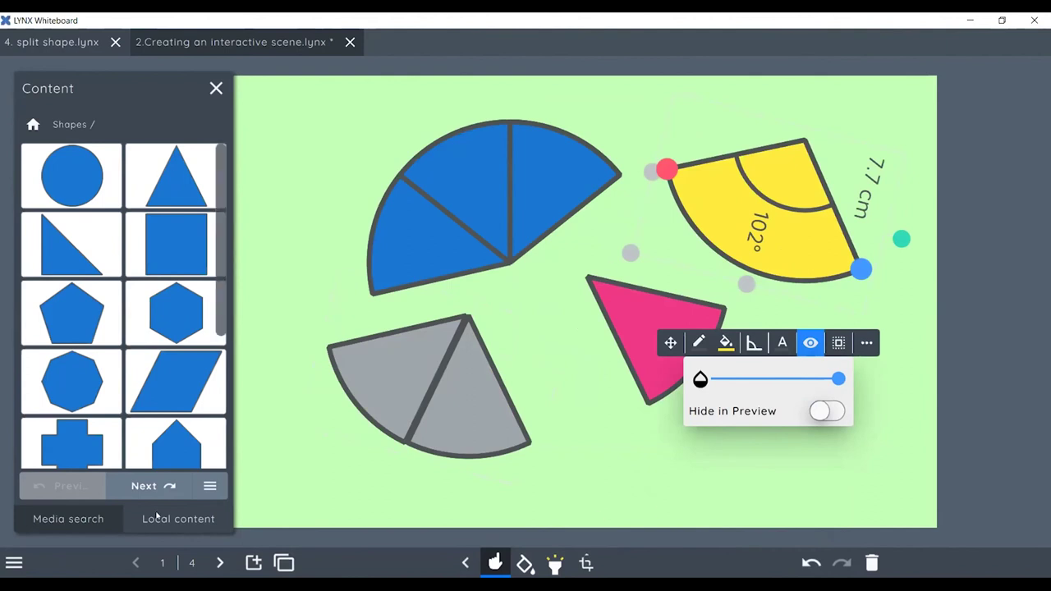
# On page 2, place a blue square and stretch it into a large rectangle about twice as wide as it is tall.
pyautogui.click(218, 565)
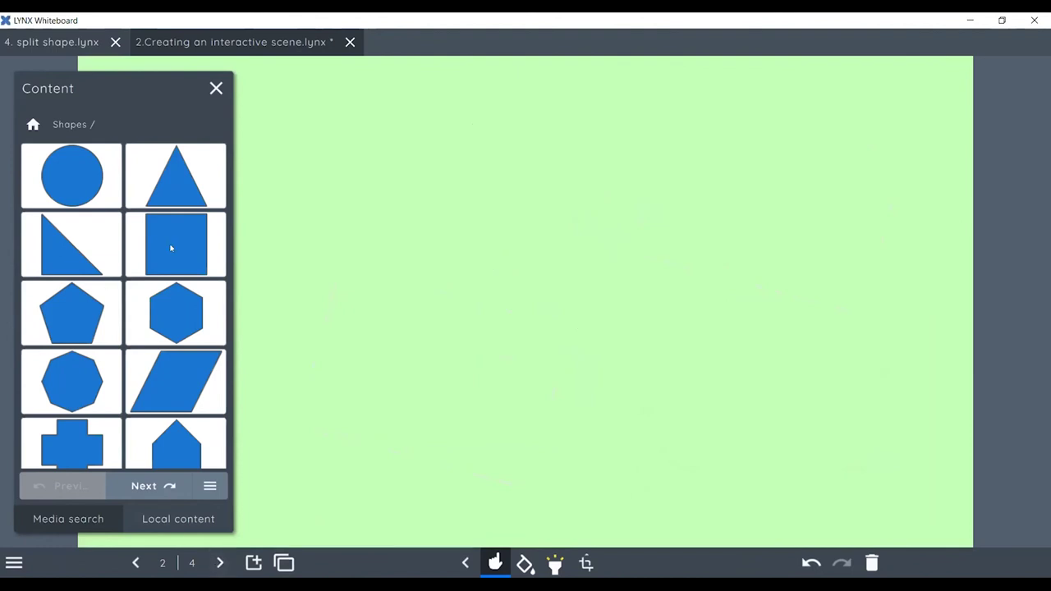
pyautogui.moveTo(171, 248); pyautogui.dragTo(421, 197)
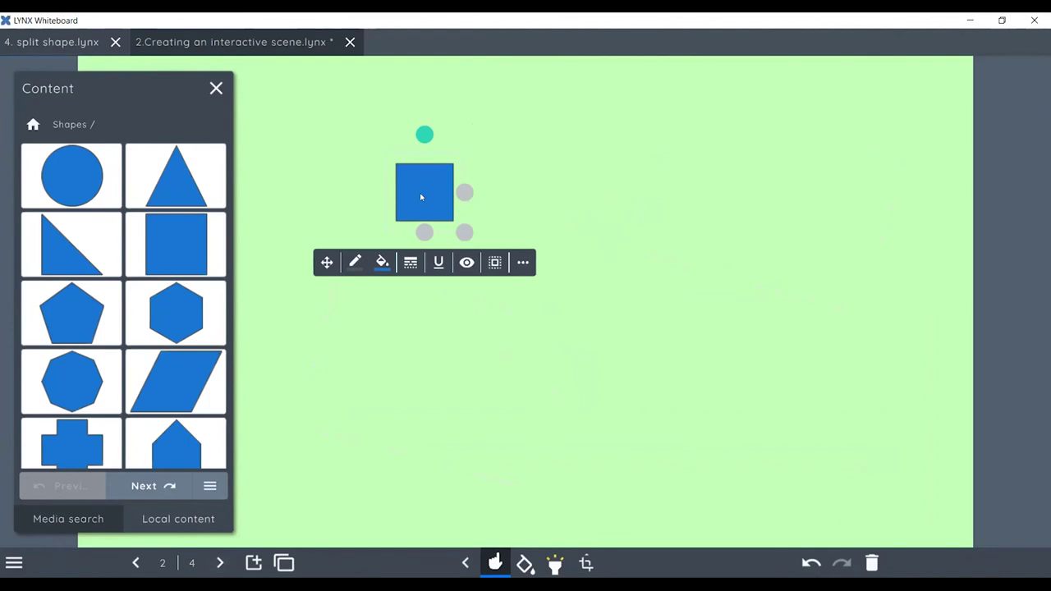
pyautogui.moveTo(469, 192); pyautogui.dragTo(839, 156)
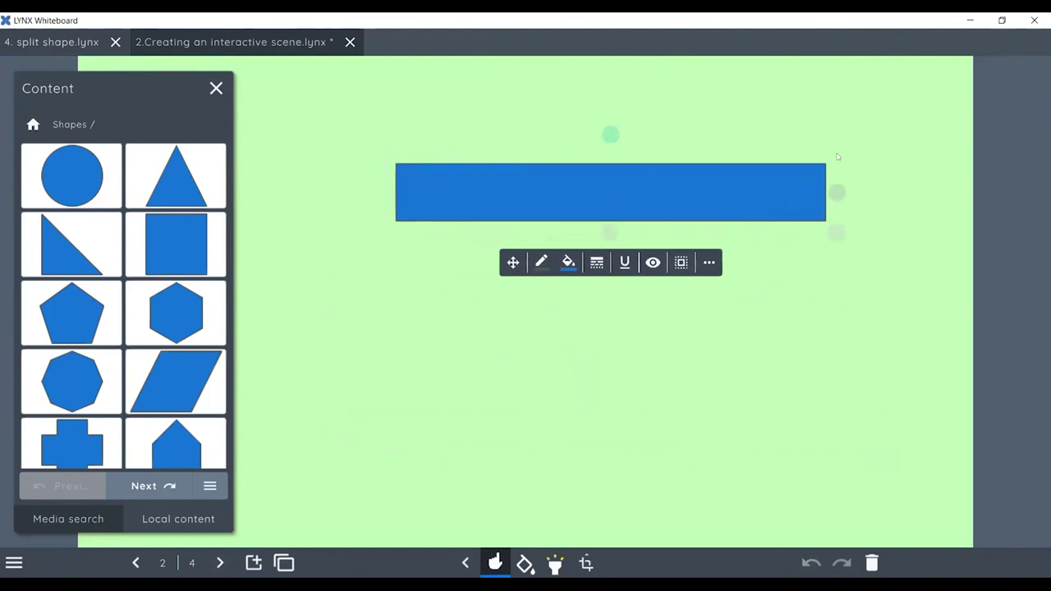
pyautogui.moveTo(611, 240); pyautogui.dragTo(612, 376)
pyautogui.click(567, 405)
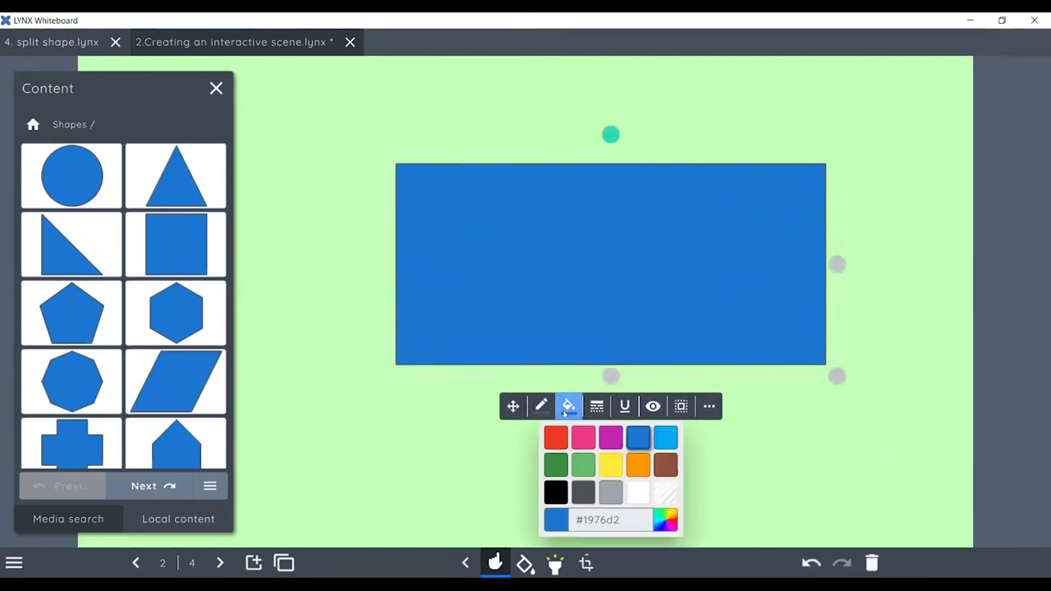
pyautogui.click(565, 411)
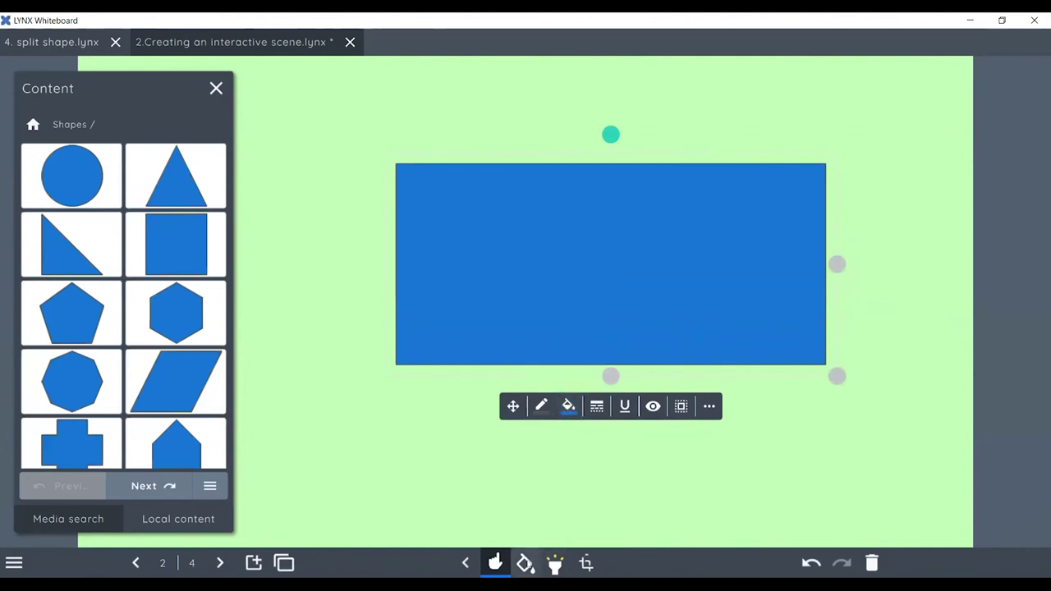
# Divide the blue rectangle into four rows and two columns with Shape Split.
pyautogui.click(585, 563)
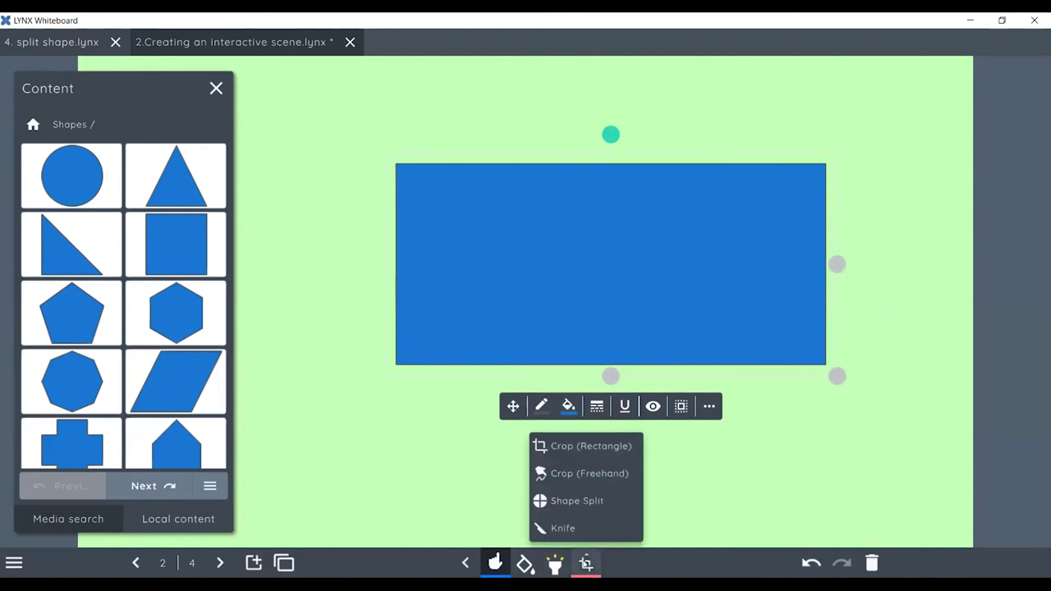
pyautogui.click(591, 508)
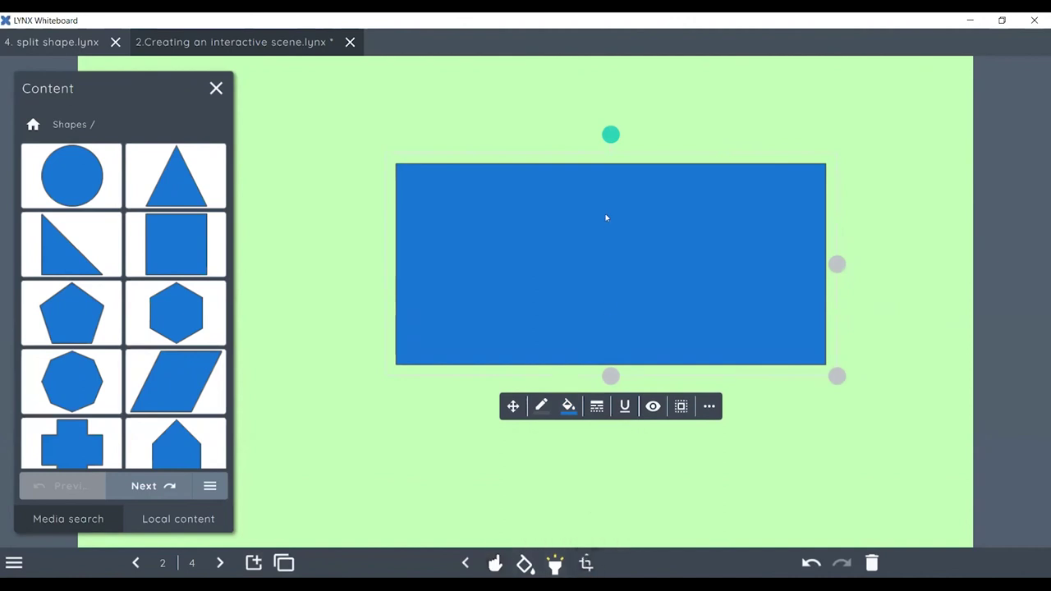
pyautogui.moveTo(602, 185); pyautogui.dragTo(608, 275)
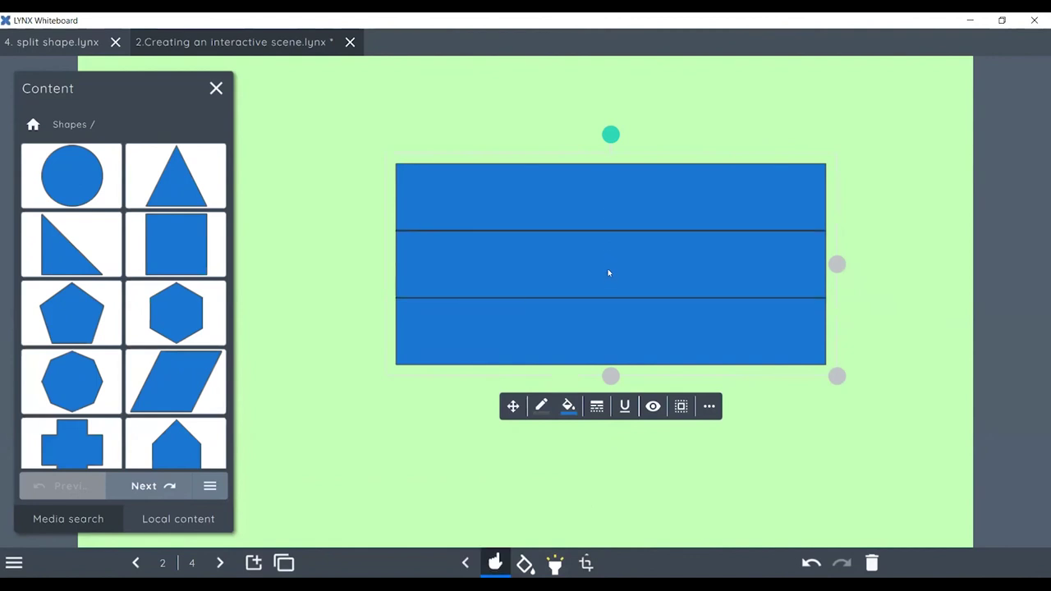
pyautogui.moveTo(608, 280); pyautogui.dragTo(659, 316)
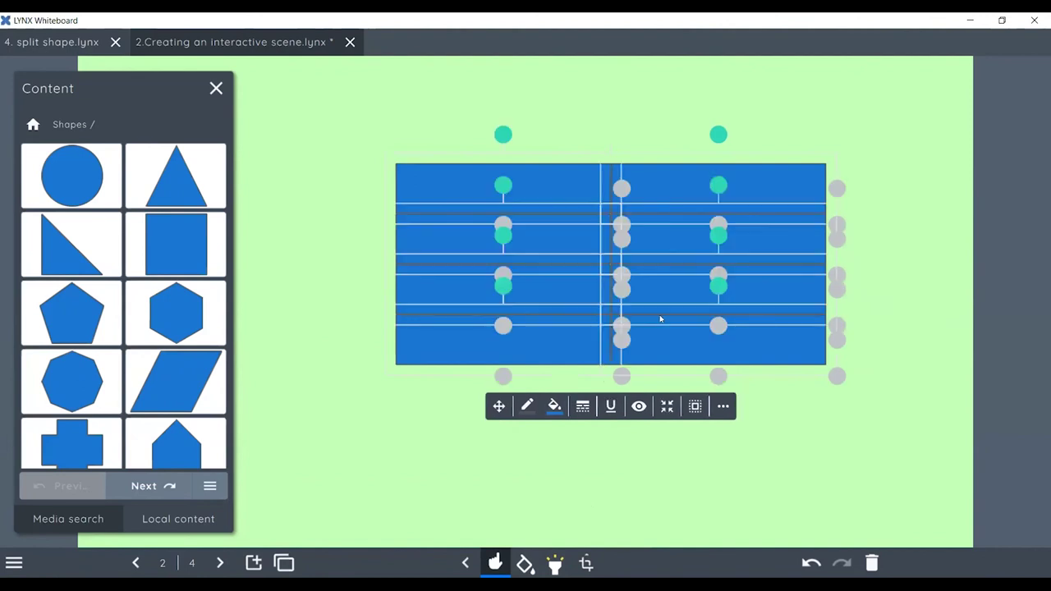
pyautogui.click(846, 431)
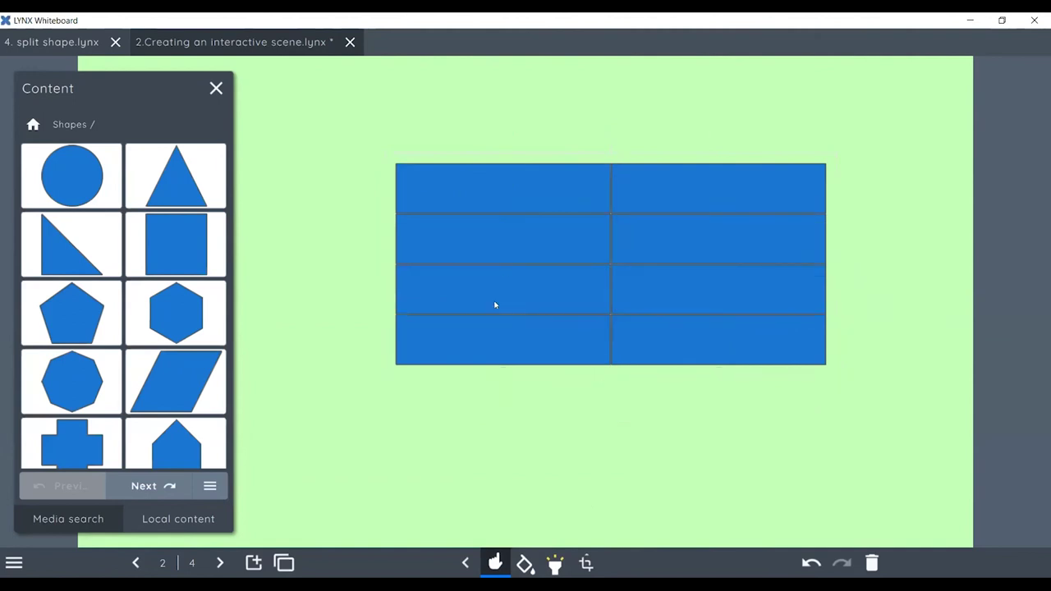
# Pull the two lower-left pieces away from the rectangle toward the lower left and close the Content window.
pyautogui.moveTo(495, 341); pyautogui.dragTo(465, 405)
pyautogui.moveTo(502, 291); pyautogui.dragTo(473, 306)
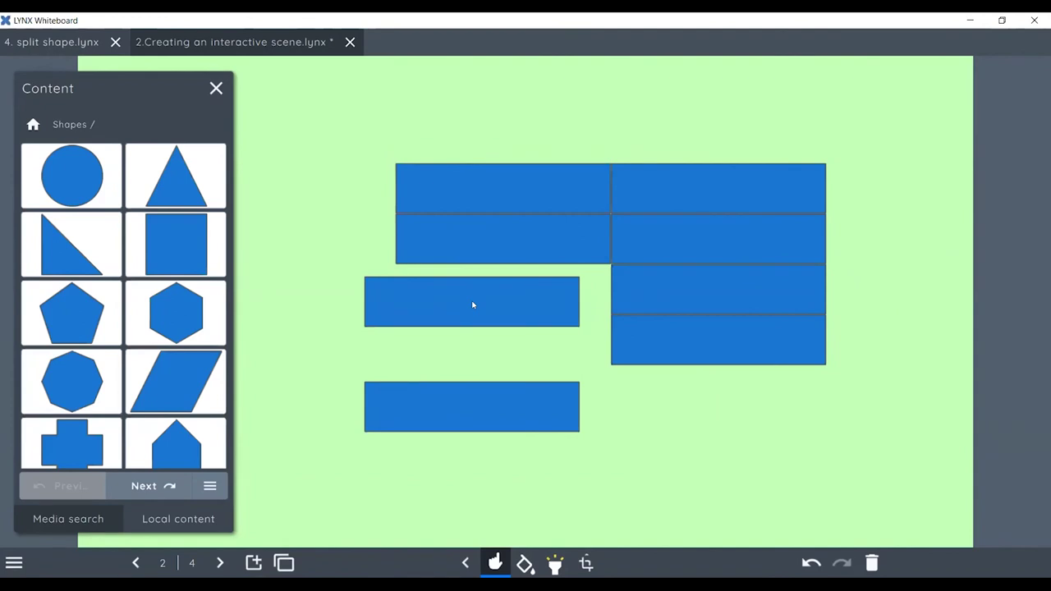
pyautogui.click(217, 81)
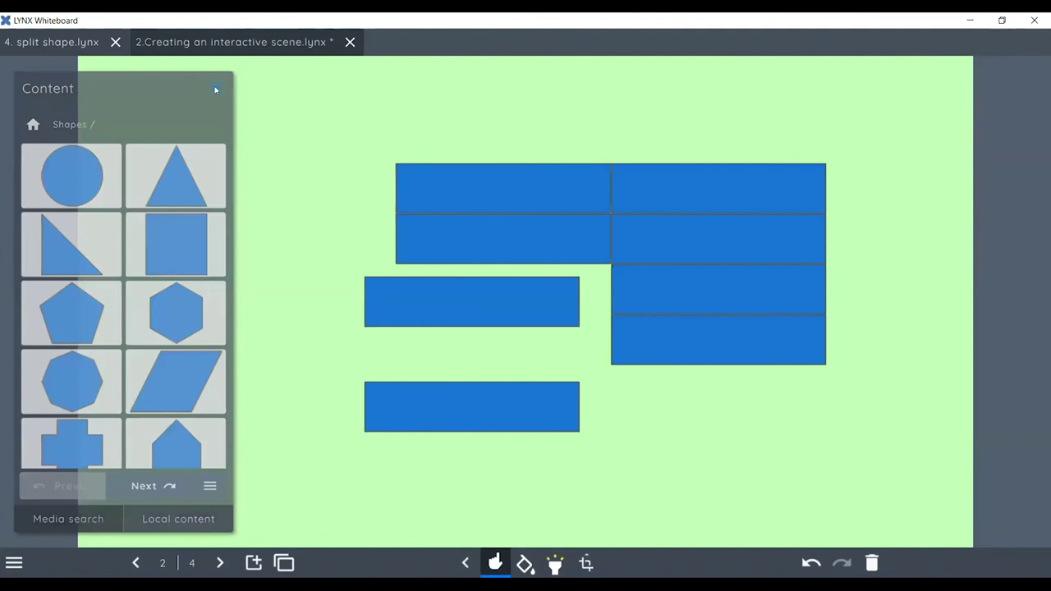
# Label the upper four rectangle pieces, row by row, with the words "The", "baby", "kangaroo" and "darted".
pyautogui.click(491, 184)
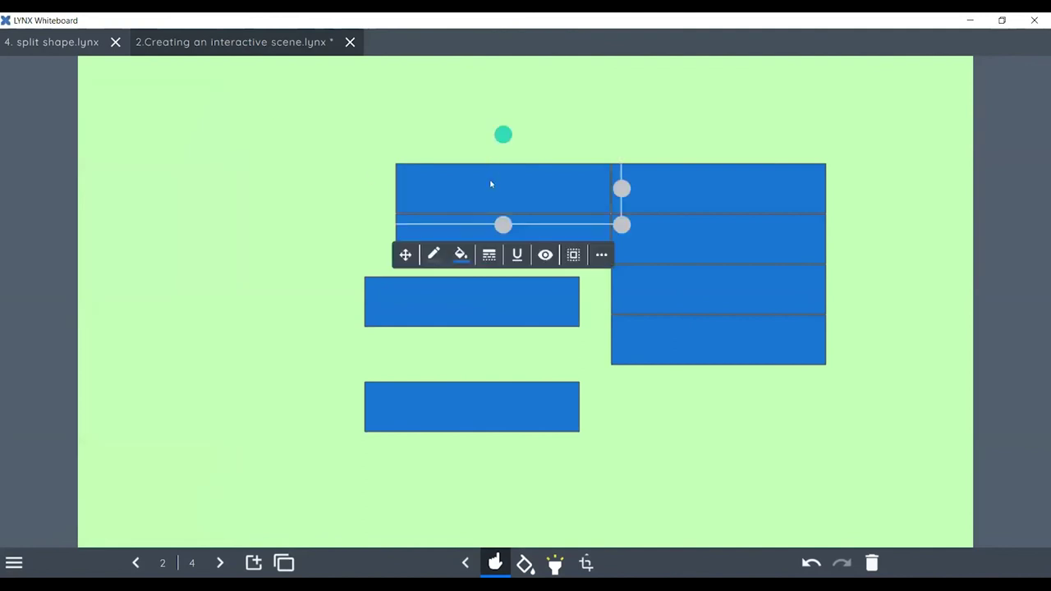
pyautogui.write('The')
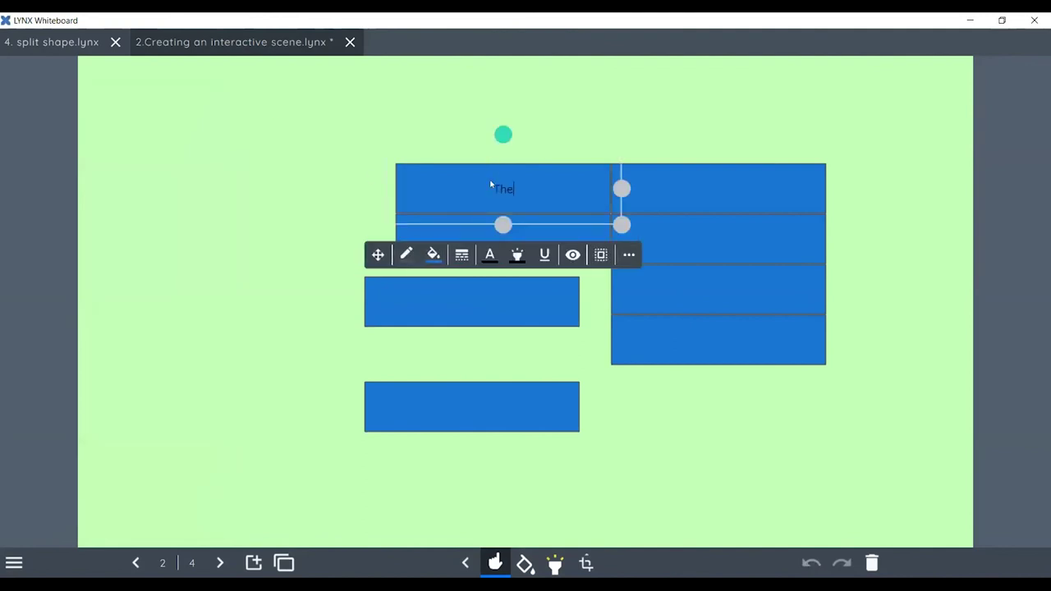
pyautogui.click(706, 199)
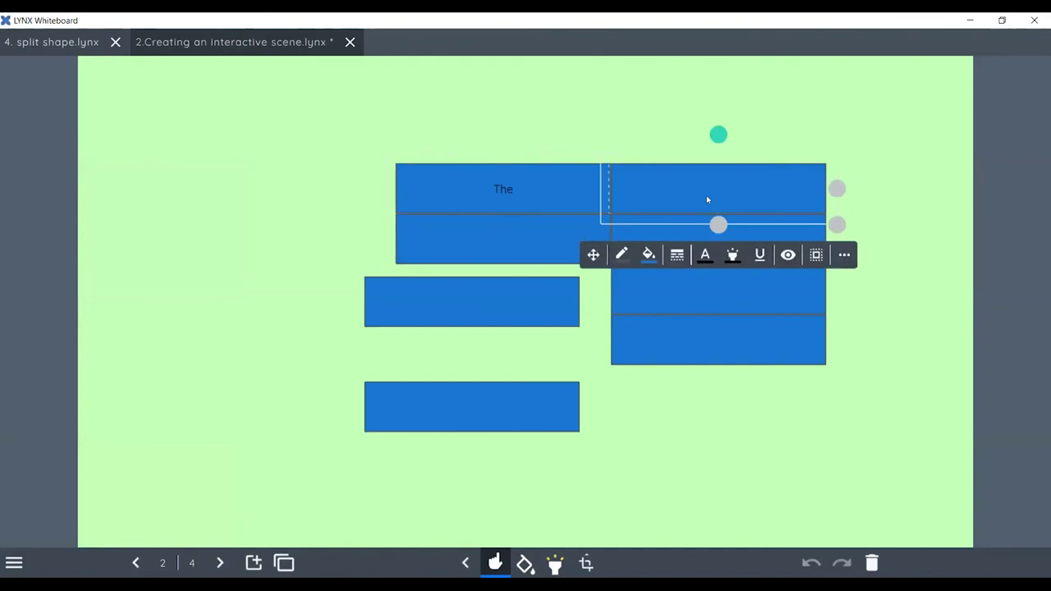
pyautogui.write('baby')
pyautogui.click(518, 239)
pyautogui.write('kanga')
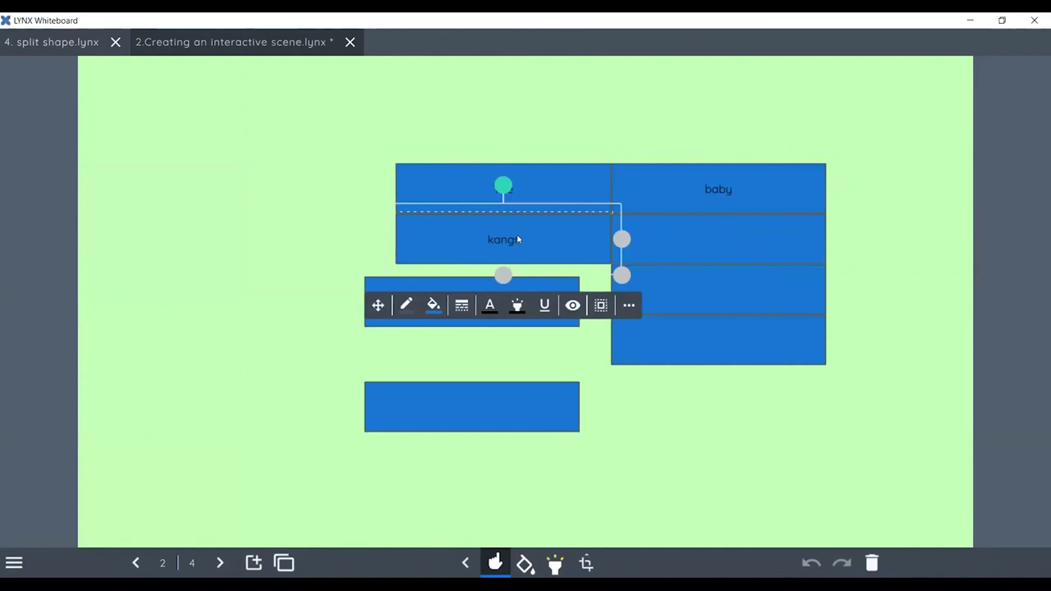
pyautogui.write('roo')
pyautogui.rightClick(703, 235)
pyautogui.click(702, 235)
pyautogui.write('started')
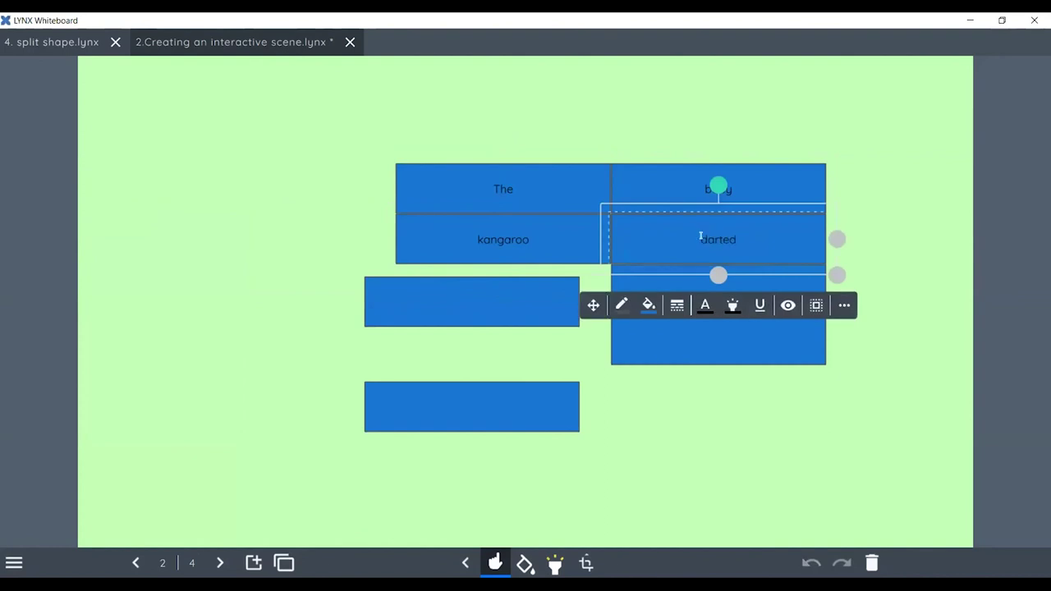
# Label the remaining four pieces "across", "the", "busy" and "road", going row by row from the upper detached piece.
pyautogui.click(523, 300)
pyautogui.write('ac')
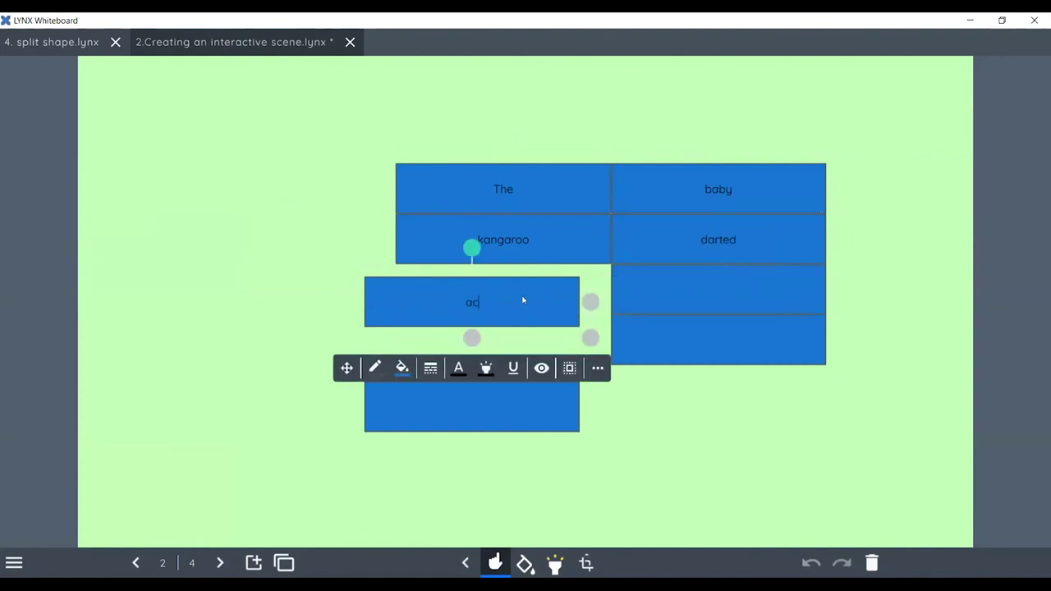
pyautogui.write('ross')
pyautogui.click(722, 289)
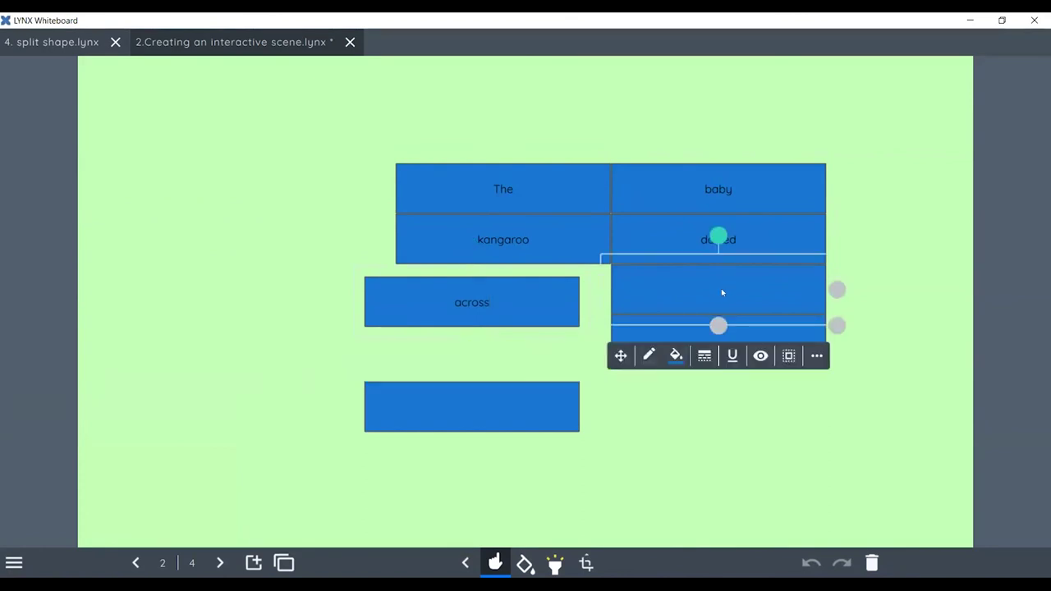
pyautogui.click(722, 293)
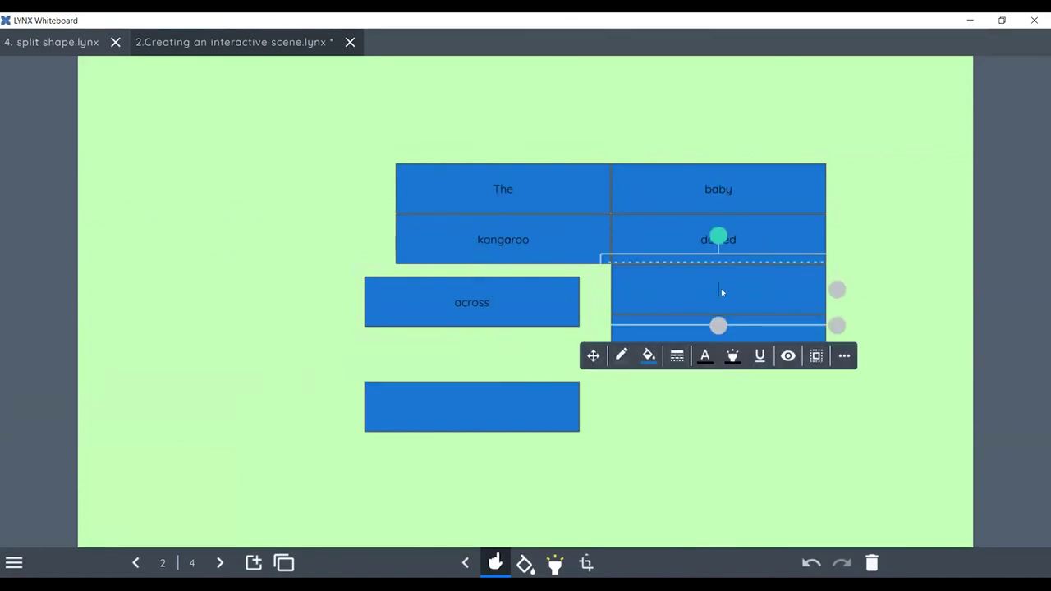
pyautogui.write('the')
pyautogui.click(443, 416)
pyautogui.write('busy')
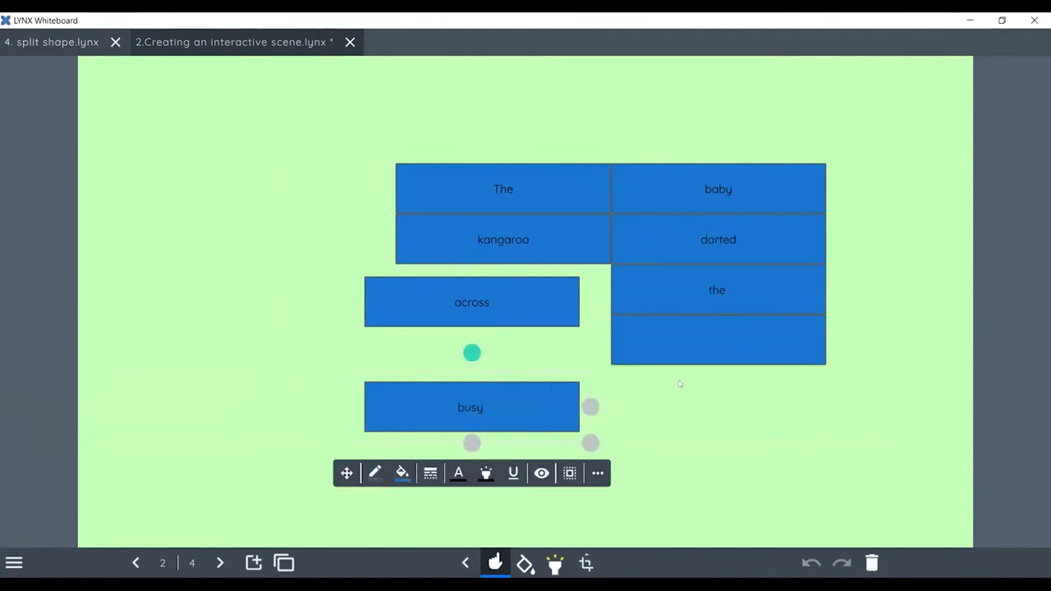
pyautogui.click(723, 339)
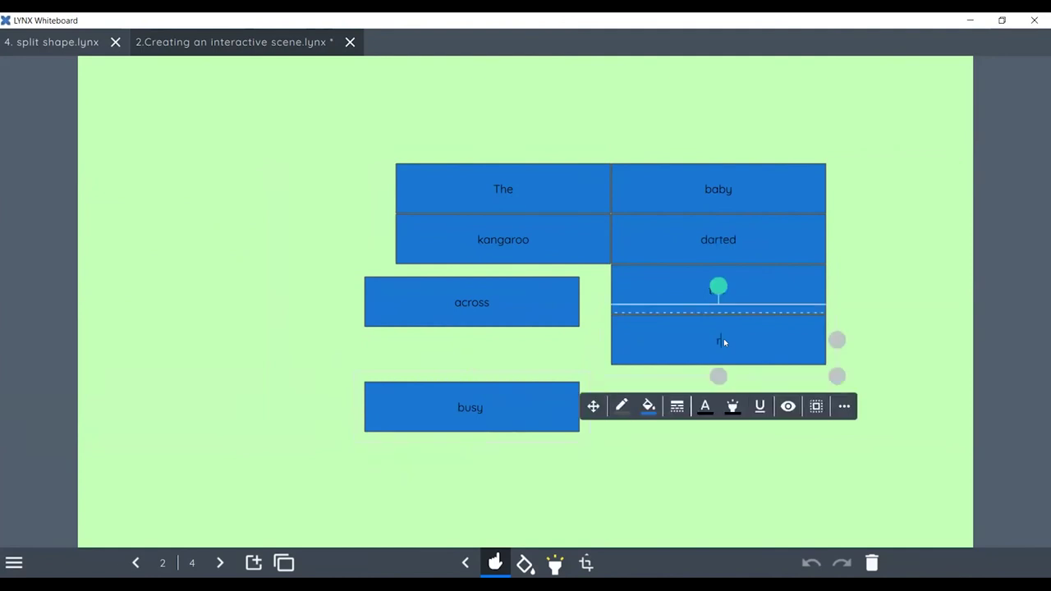
pyautogui.write('road')
pyautogui.click(878, 316)
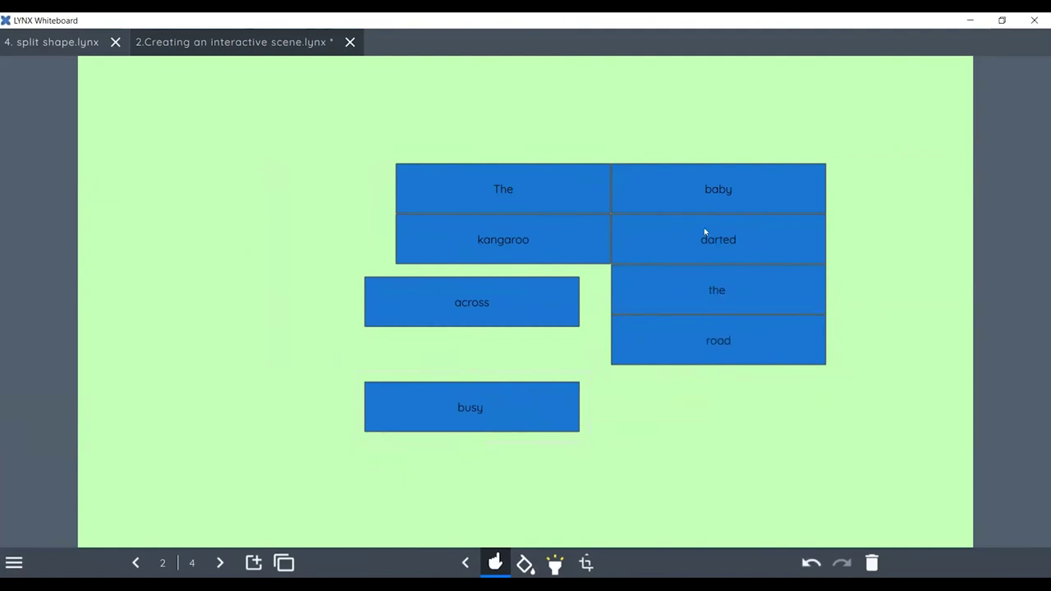
# Set the text of all eight word pieces to Poppins Medium at size 40.
pyautogui.moveTo(254, 110); pyautogui.dragTo(924, 459)
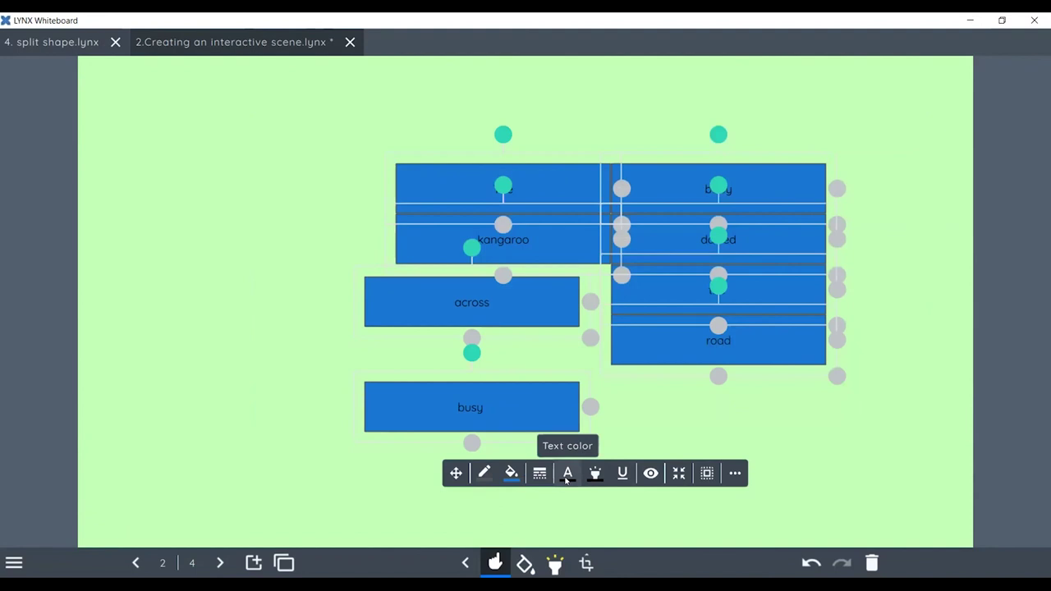
pyautogui.click(623, 474)
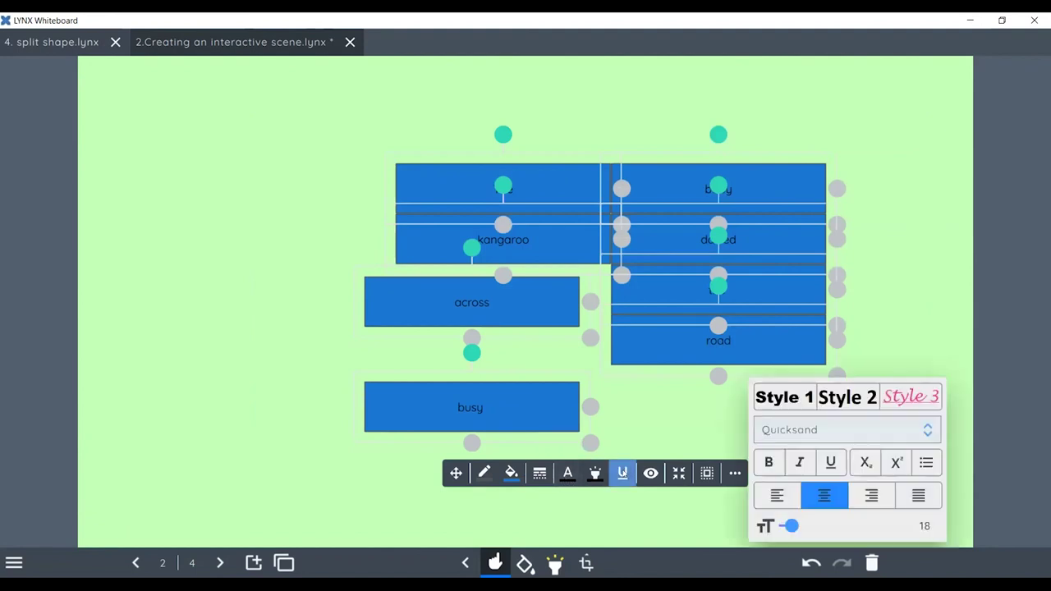
pyautogui.click(819, 430)
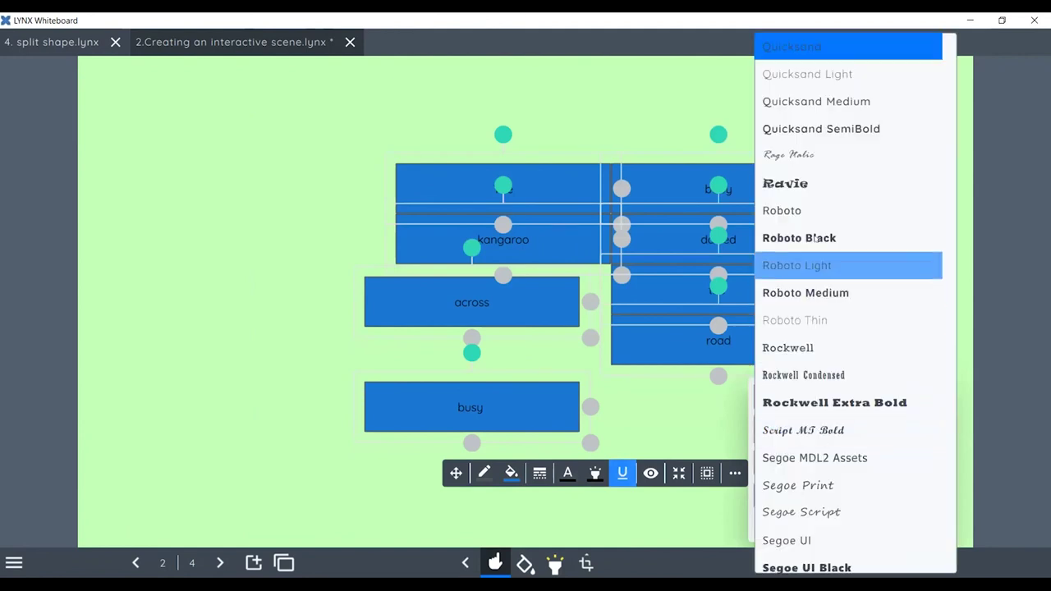
pyautogui.scroll(3, 819, 138)
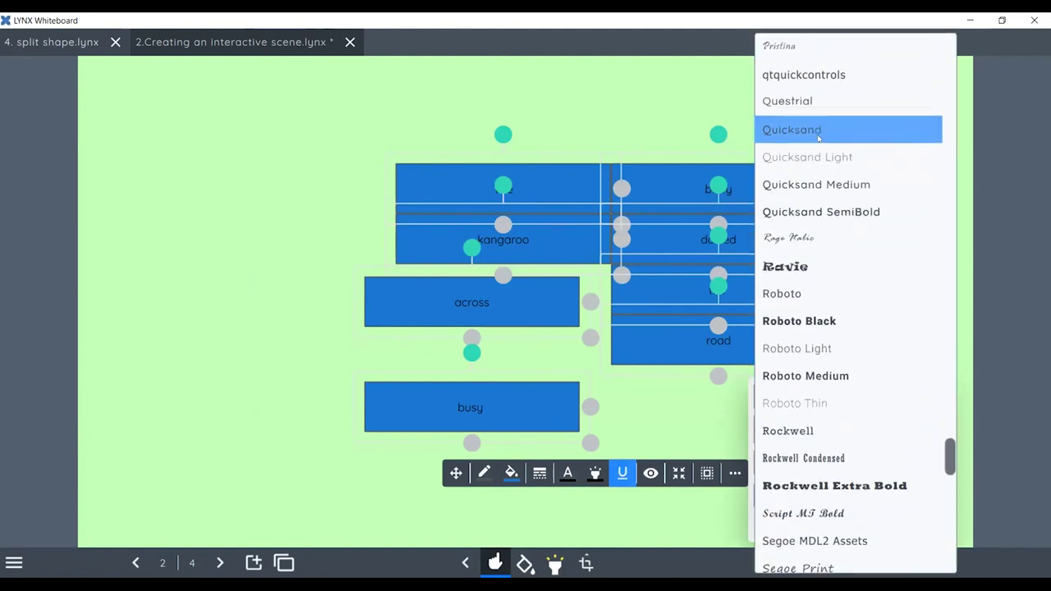
pyautogui.scroll(-1, 819, 138)
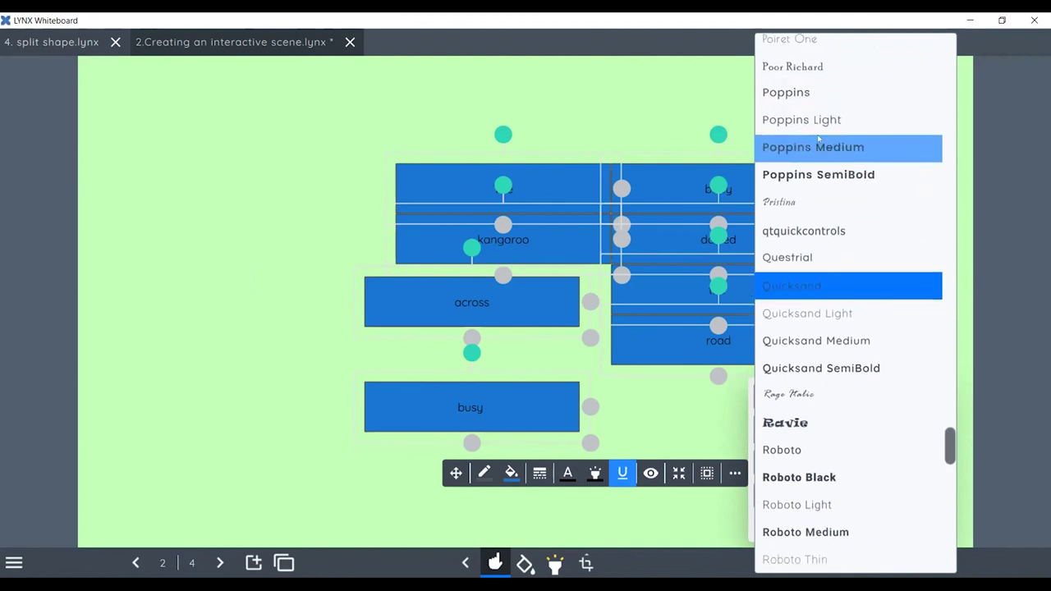
pyautogui.click(818, 147)
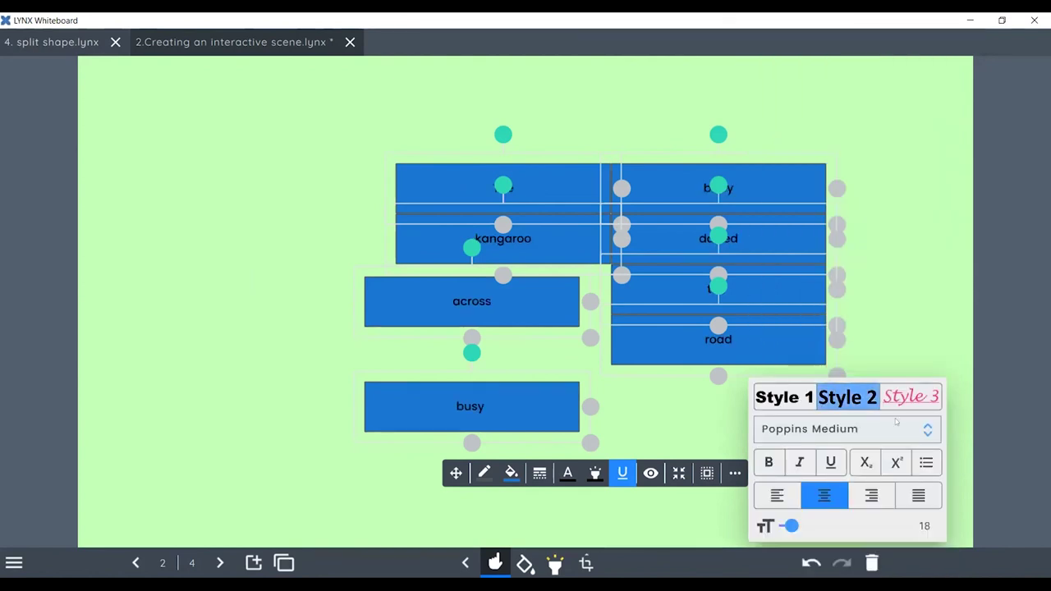
pyautogui.moveTo(791, 526); pyautogui.dragTo(804, 525)
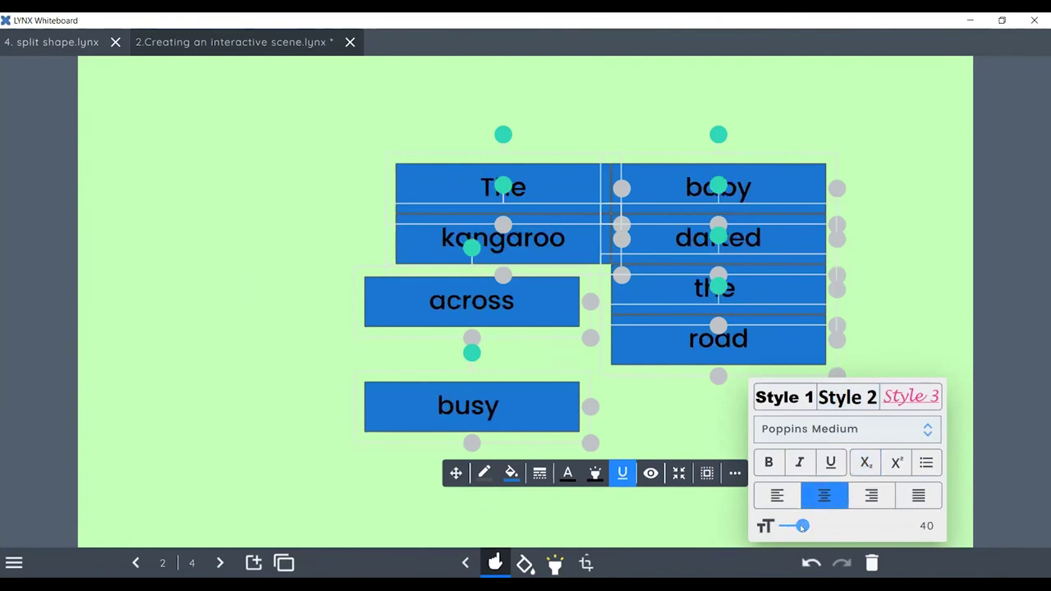
pyautogui.click(921, 273)
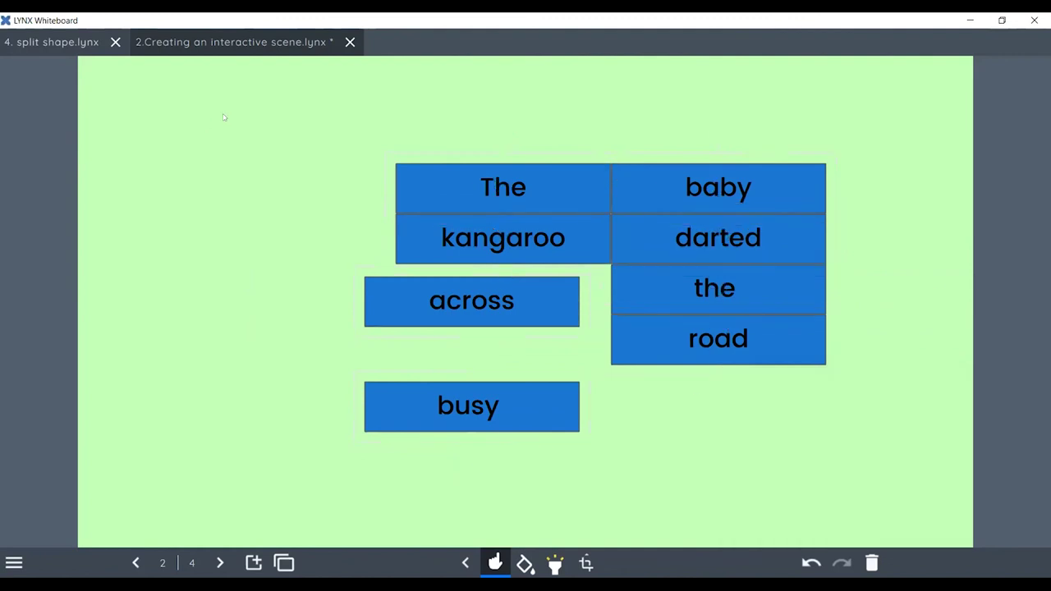
# Scatter the word pieces across the page so they are separated and out of sentence order, leaving "busy" and "road" in place.
pyautogui.moveTo(474, 185); pyautogui.dragTo(303, 160)
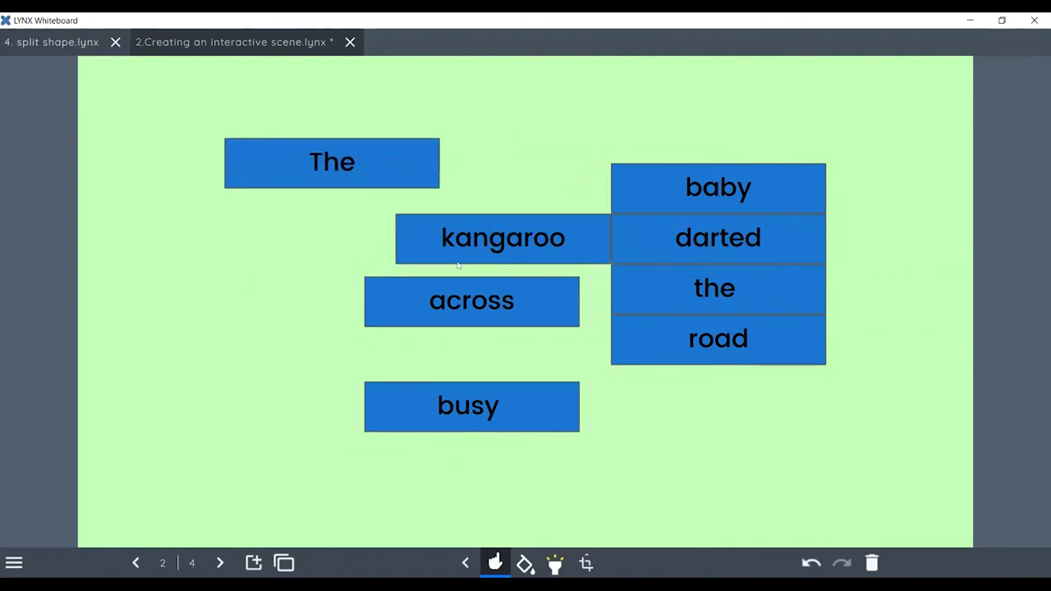
pyautogui.moveTo(448, 233); pyautogui.dragTo(317, 246)
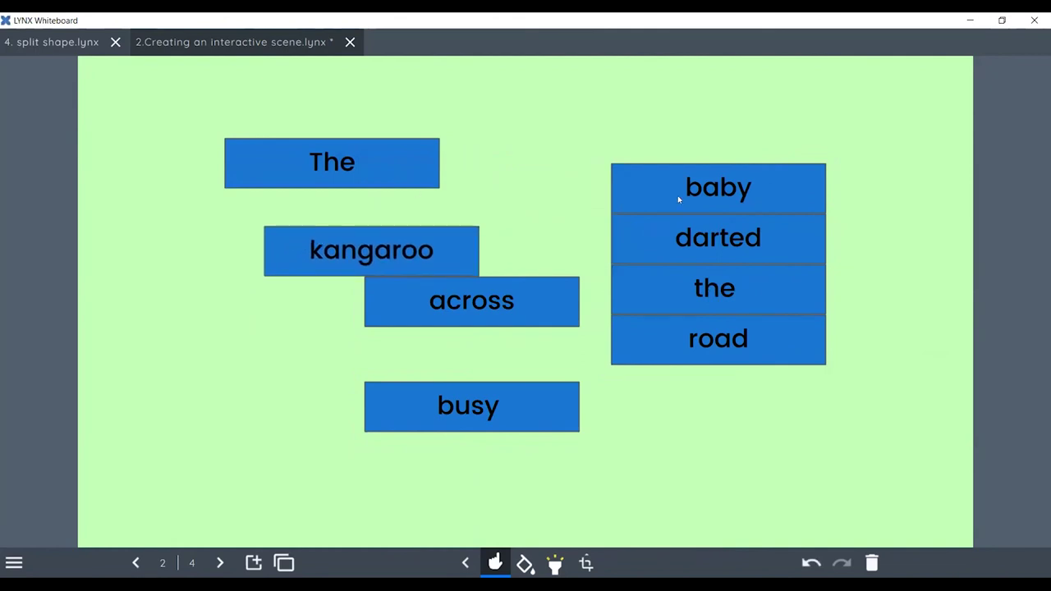
pyautogui.moveTo(678, 197); pyautogui.dragTo(627, 142)
pyautogui.moveTo(691, 237); pyautogui.dragTo(613, 212)
pyautogui.moveTo(670, 276); pyautogui.dragTo(233, 338)
pyautogui.moveTo(575, 288); pyautogui.dragTo(974, 245)
pyautogui.moveTo(703, 213); pyautogui.dragTo(779, 424)
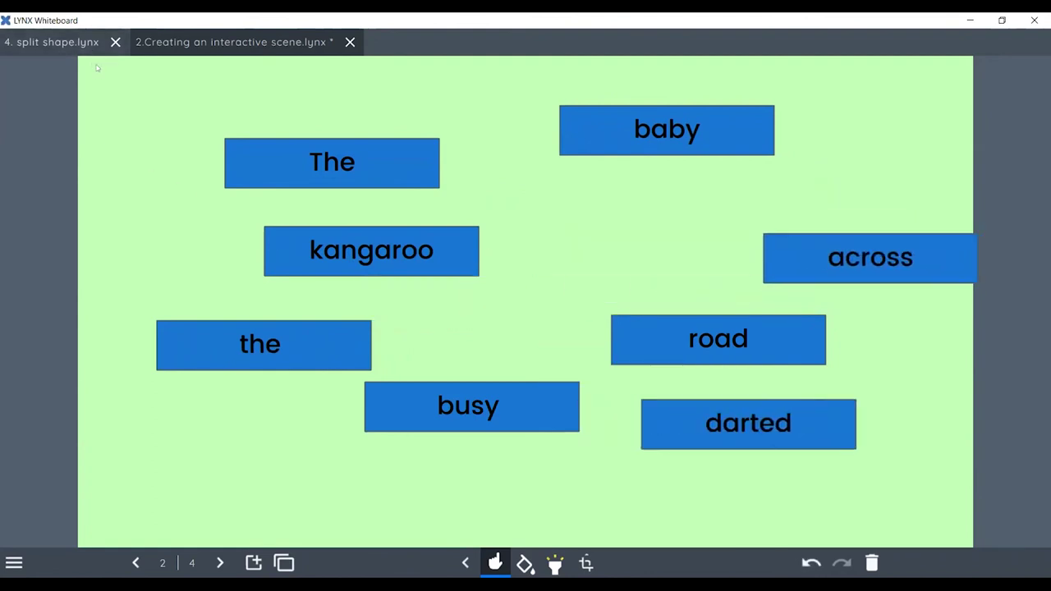
# Make all eight word pieces editable while presenting.
pyautogui.moveTo(126, 69); pyautogui.dragTo(979, 506)
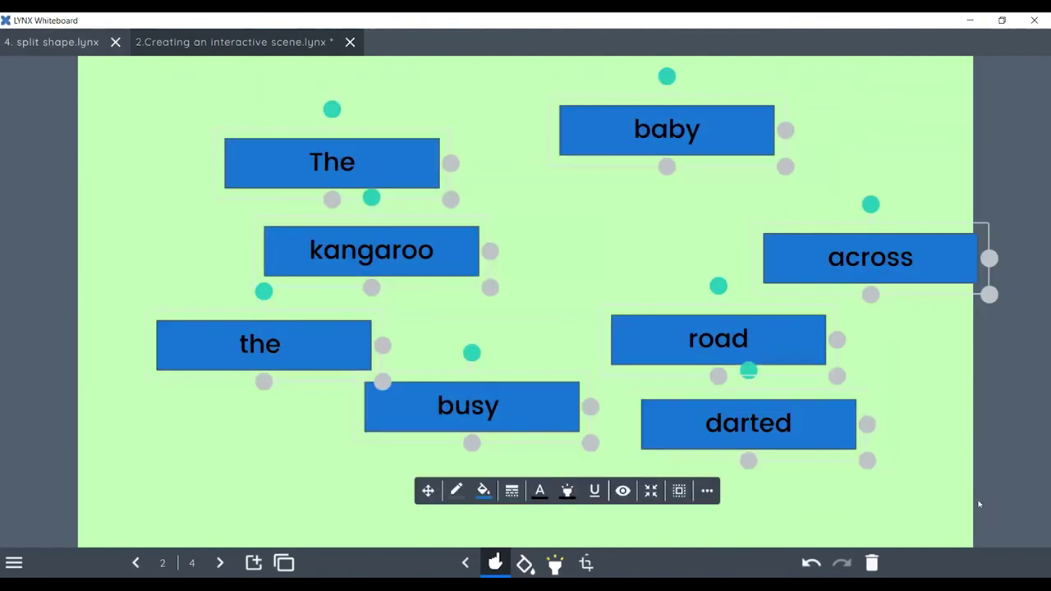
pyautogui.click(707, 491)
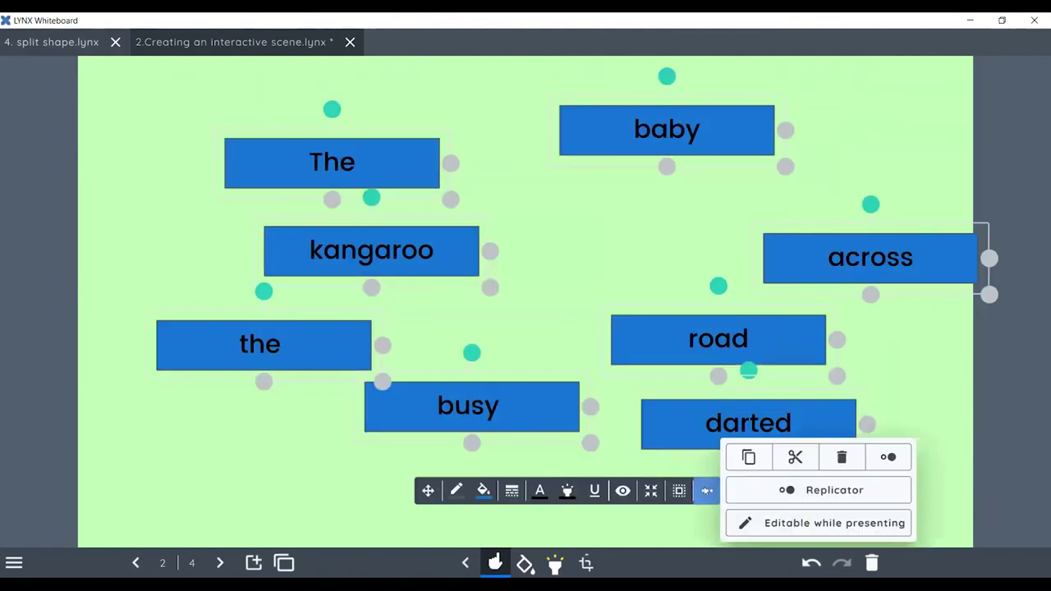
pyautogui.click(780, 519)
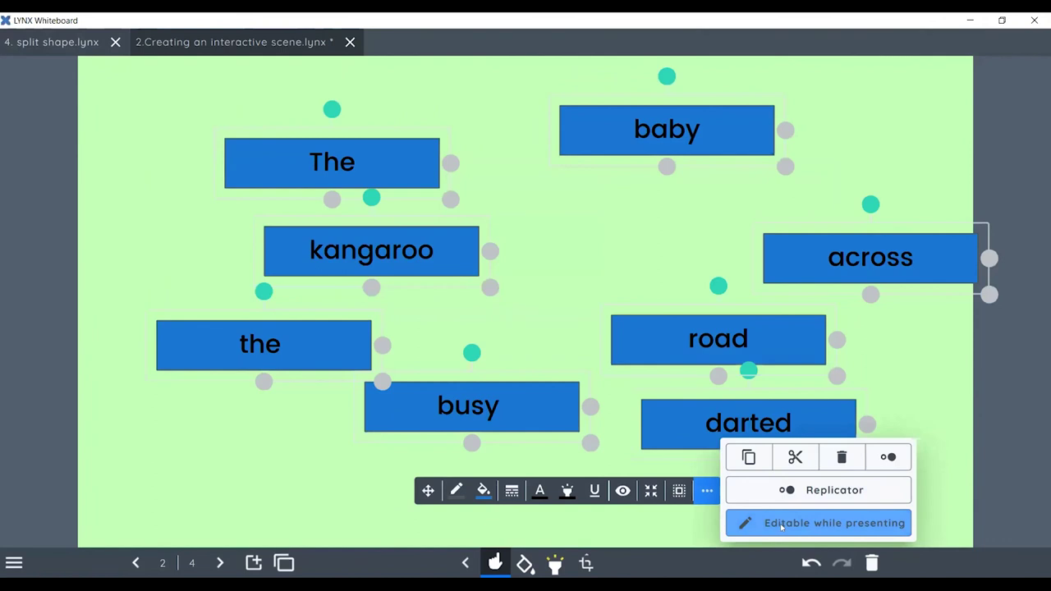
pyautogui.click(397, 459)
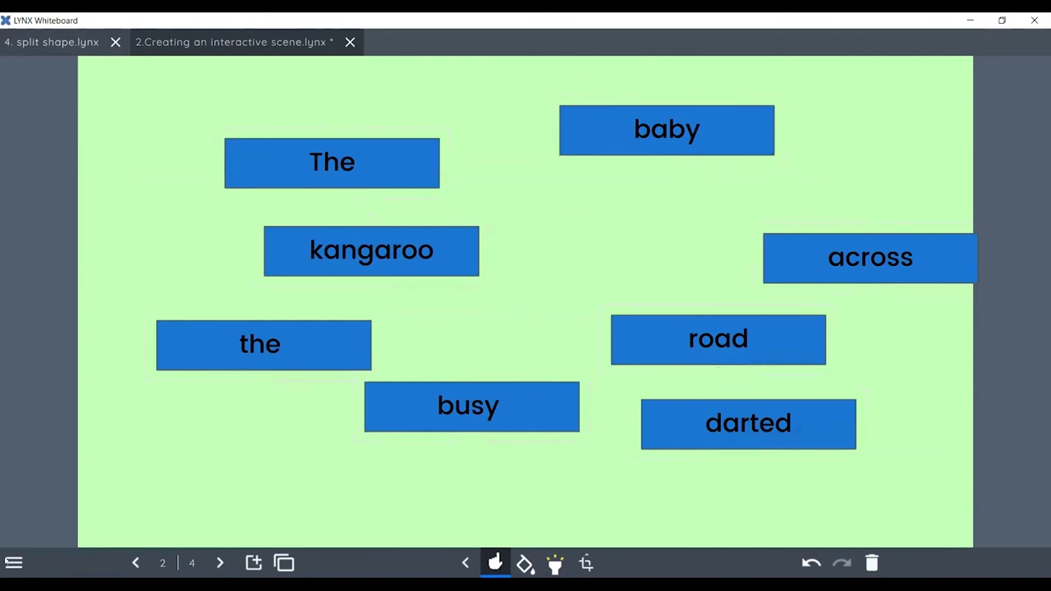
# Start presenting and move the "The" and "the" pieces around, settling them at the page's upper left and middle left.
pyautogui.click(14, 562)
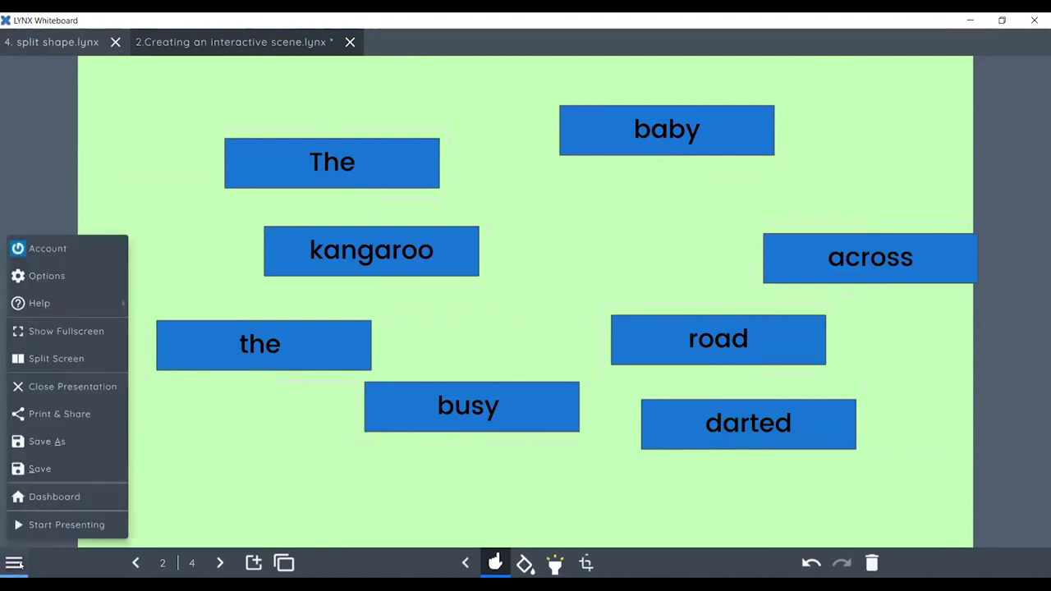
pyautogui.click(38, 525)
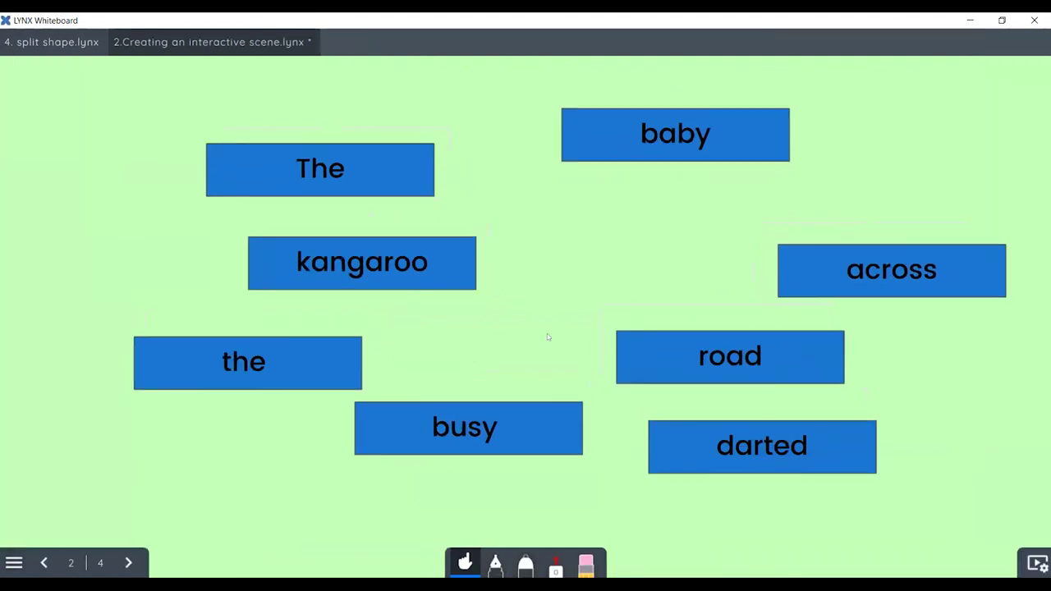
pyautogui.moveTo(328, 158); pyautogui.dragTo(247, 431)
pyautogui.moveTo(250, 340); pyautogui.dragTo(340, 432)
pyautogui.moveTo(25, 507); pyautogui.dragTo(215, 375)
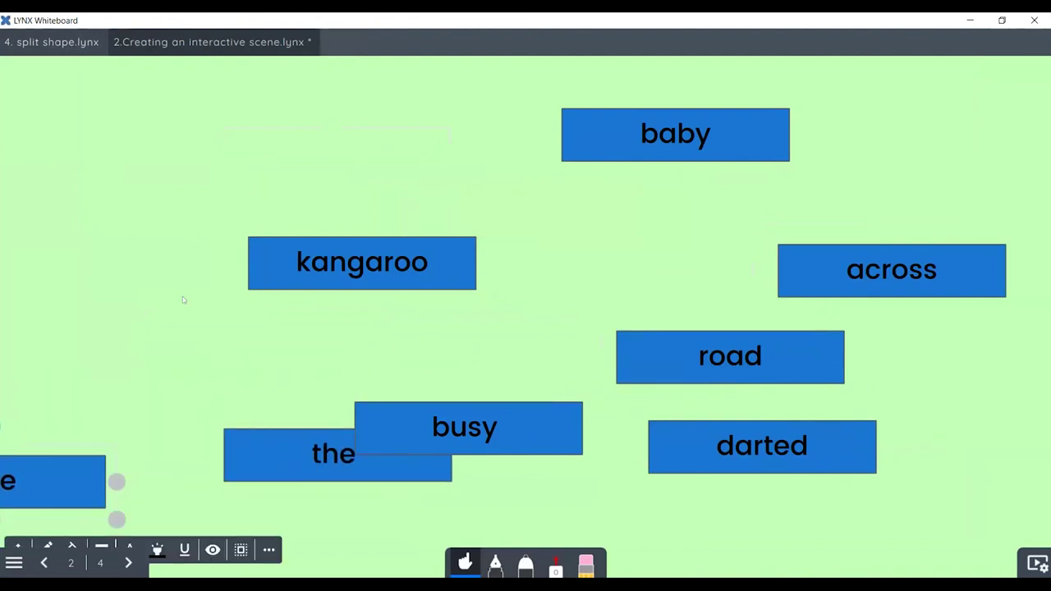
pyautogui.click(38, 498)
pyautogui.moveTo(45, 490); pyautogui.dragTo(239, 167)
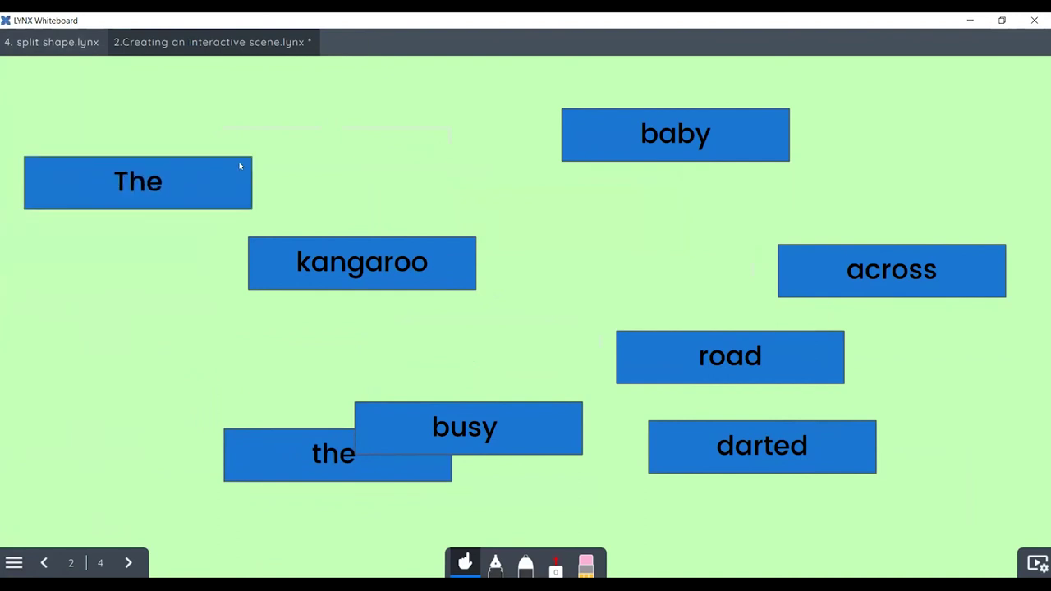
pyautogui.moveTo(316, 433); pyautogui.dragTo(192, 361)
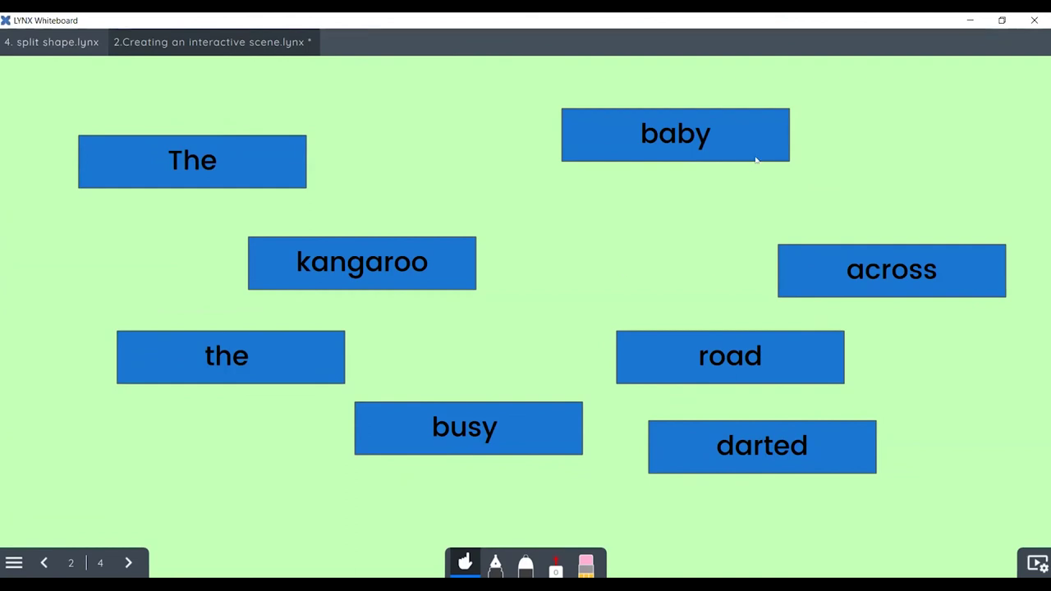
# Fill the adjective pieces "baby" and "busy" with purple (#c327b0).
pyautogui.click(738, 133)
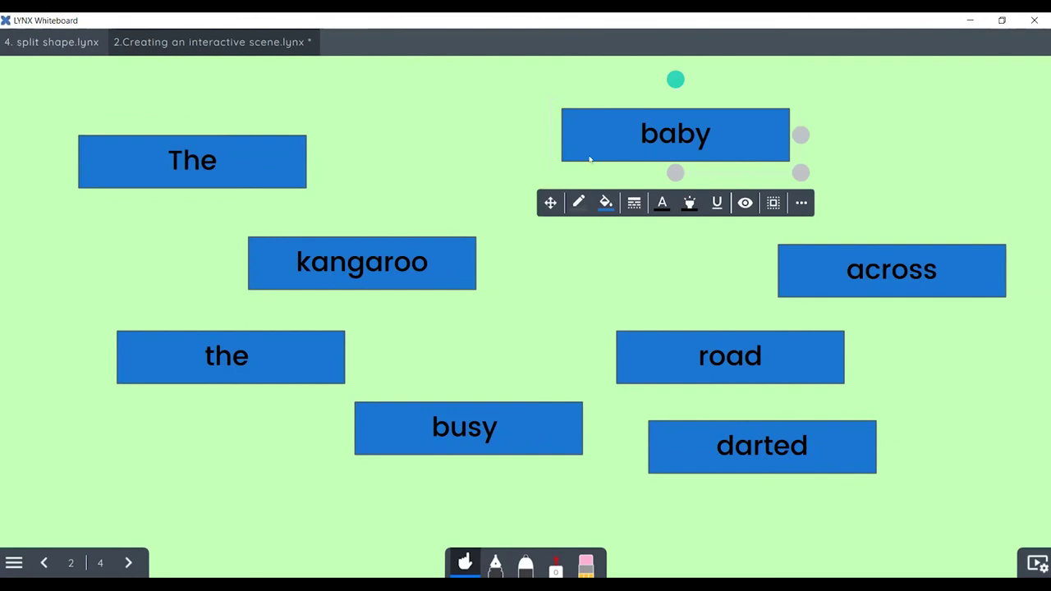
pyautogui.click(606, 202)
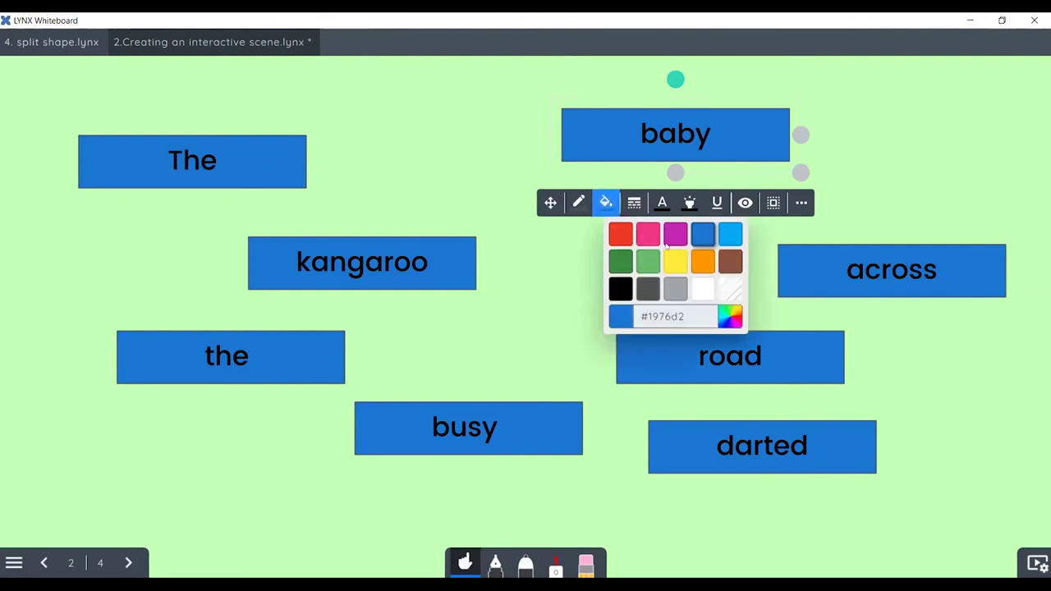
pyautogui.click(670, 237)
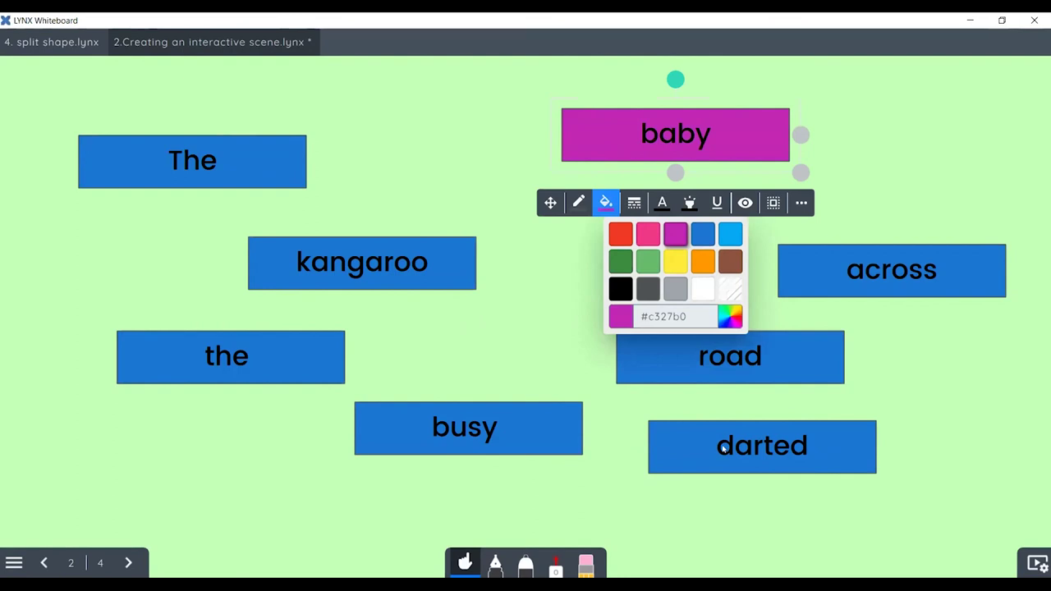
pyautogui.click(540, 433)
pyautogui.click(398, 496)
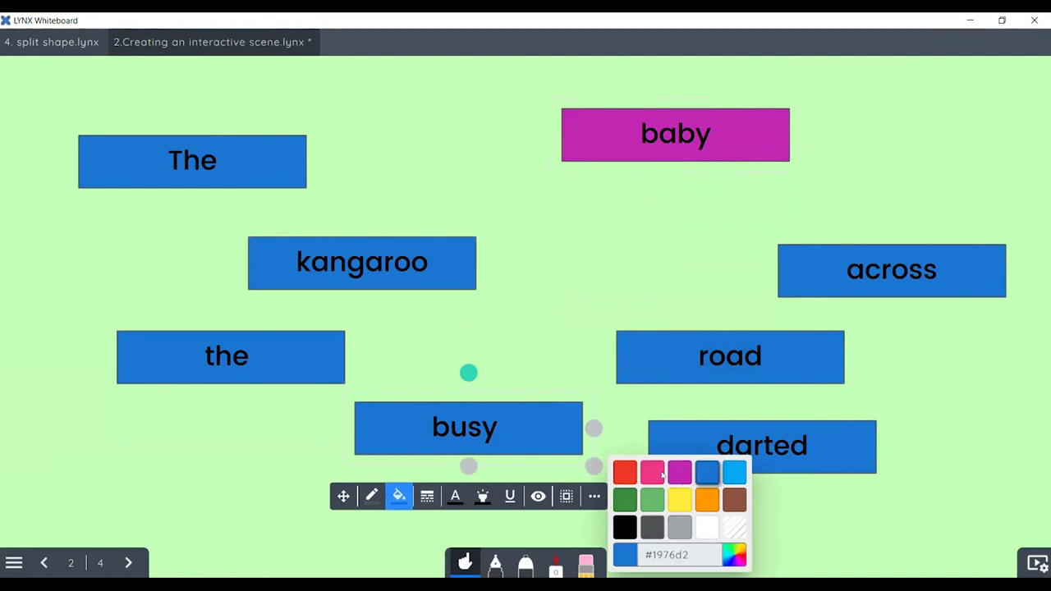
pyautogui.click(679, 472)
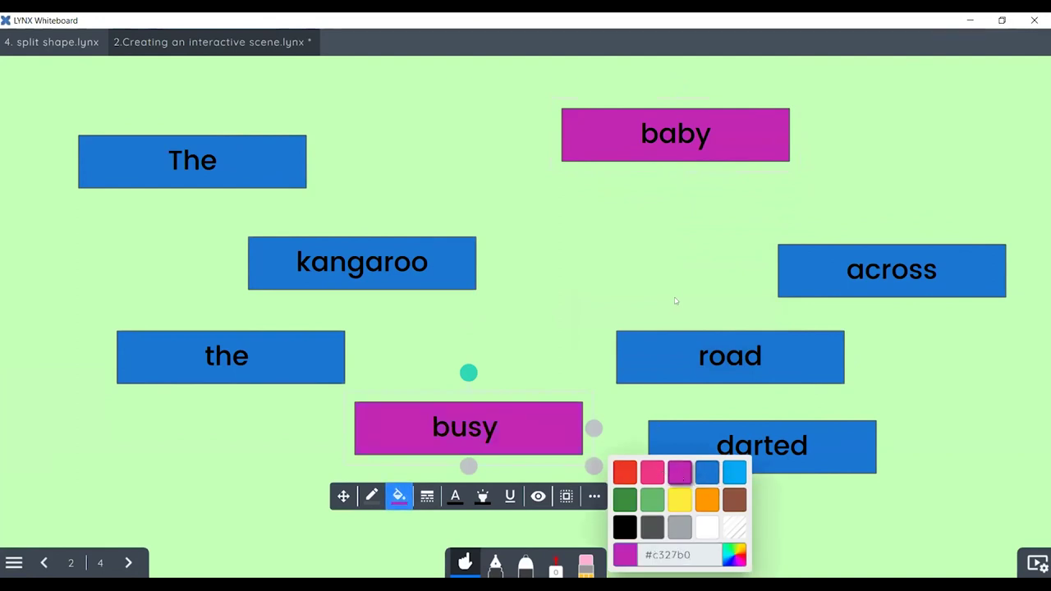
pyautogui.click(689, 253)
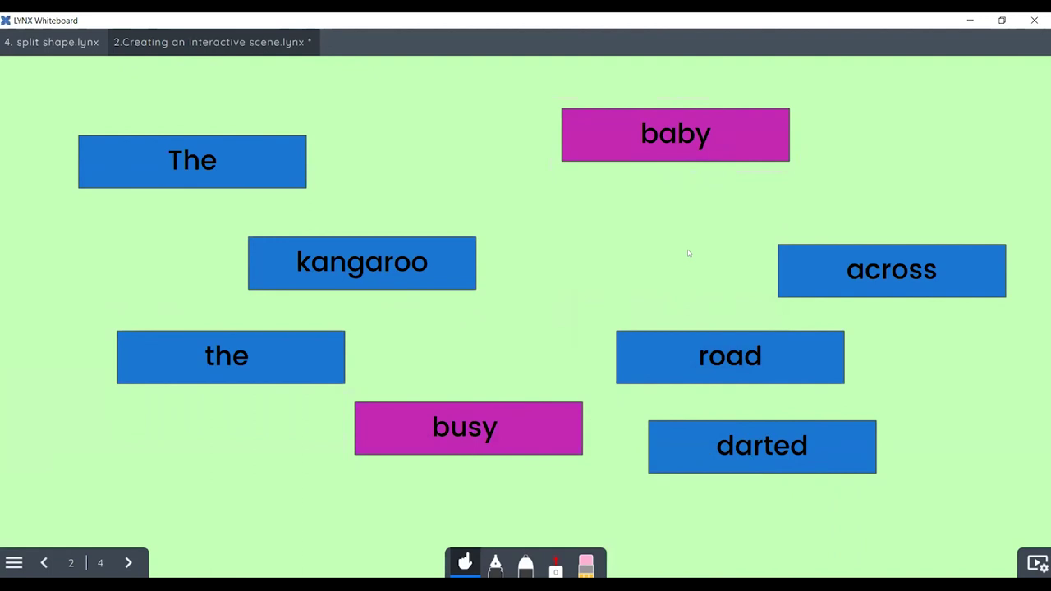